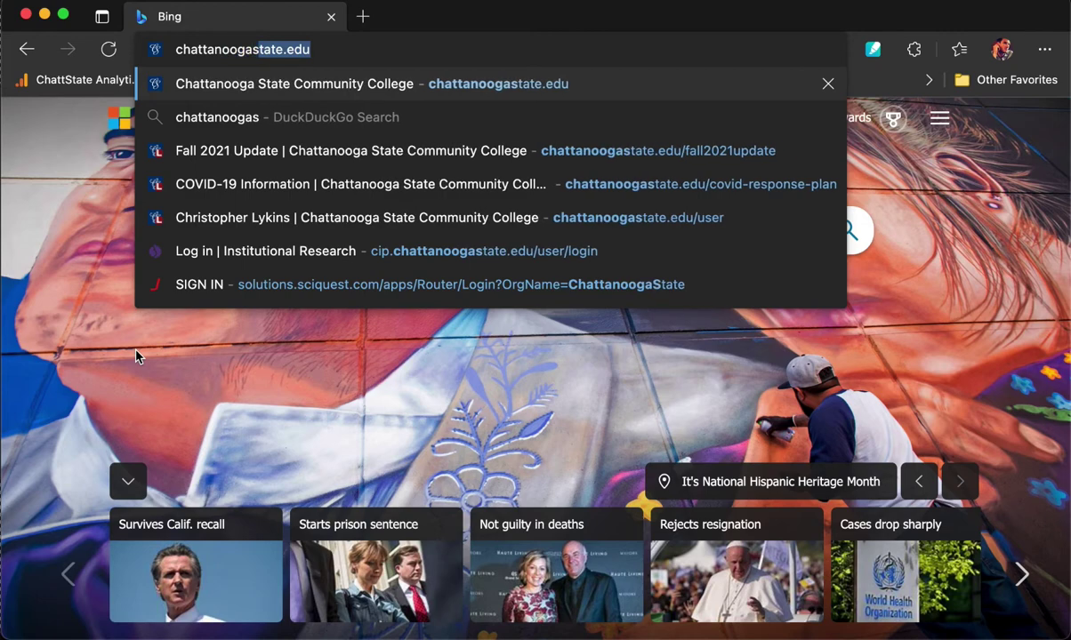
# Load chattanoogastate.edu and go to the Admissions page through Apply under Future Students.
pyautogui.write('ate.edu')
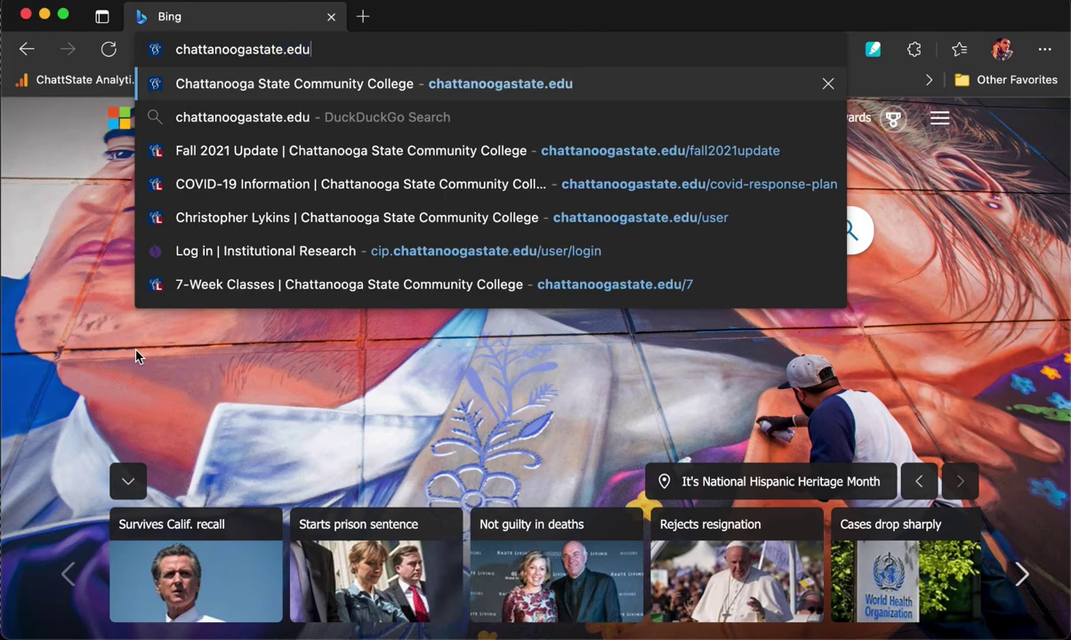
pyautogui.press('Return')
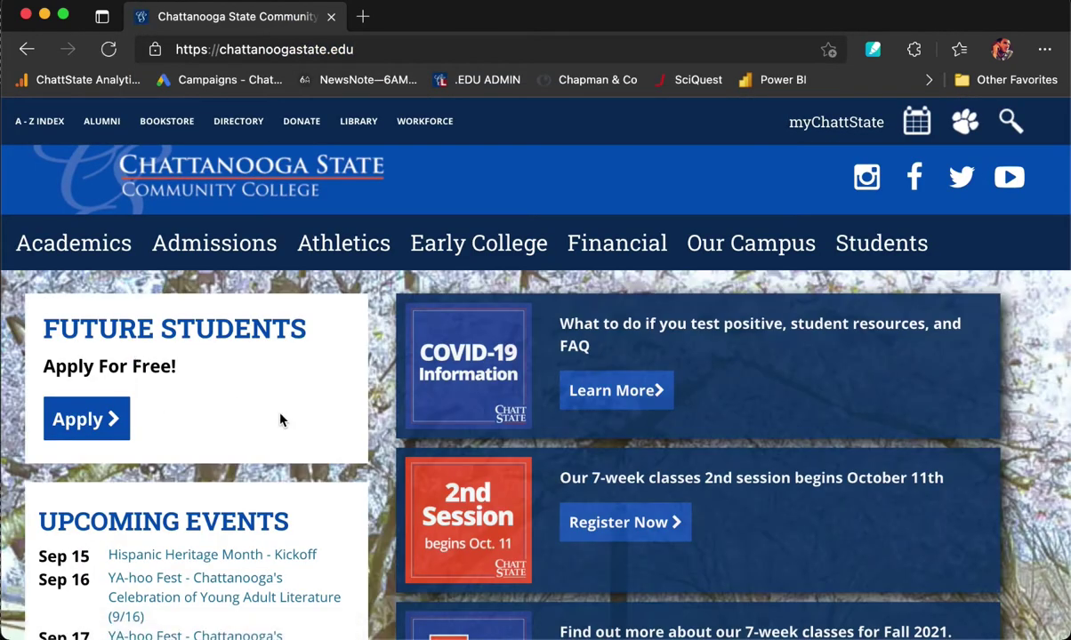
pyautogui.scroll(-1, 280, 420)
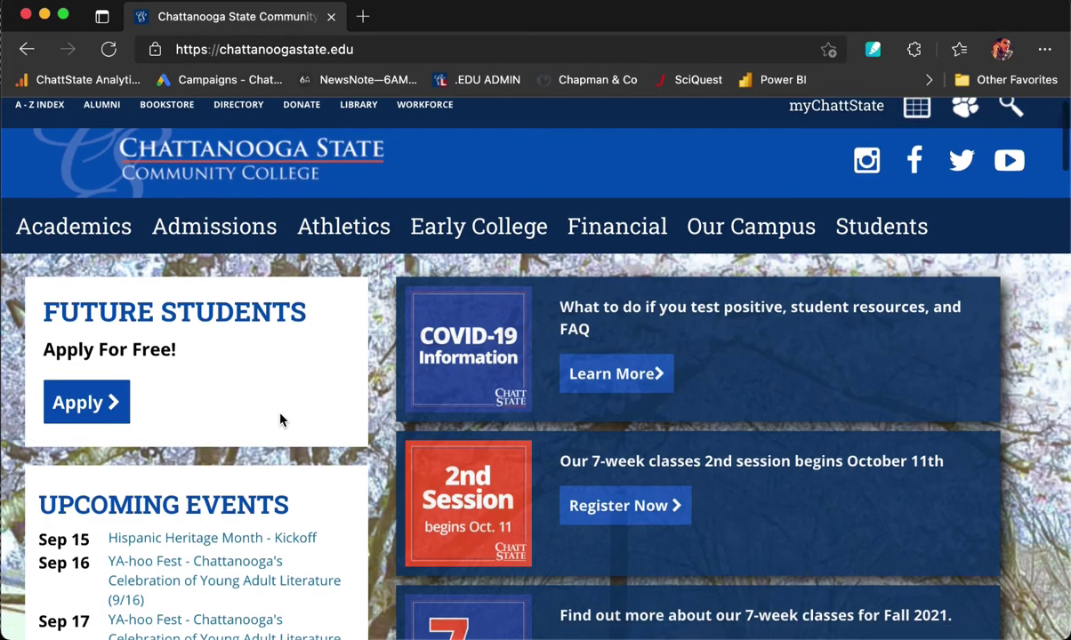
pyautogui.click(70, 408)
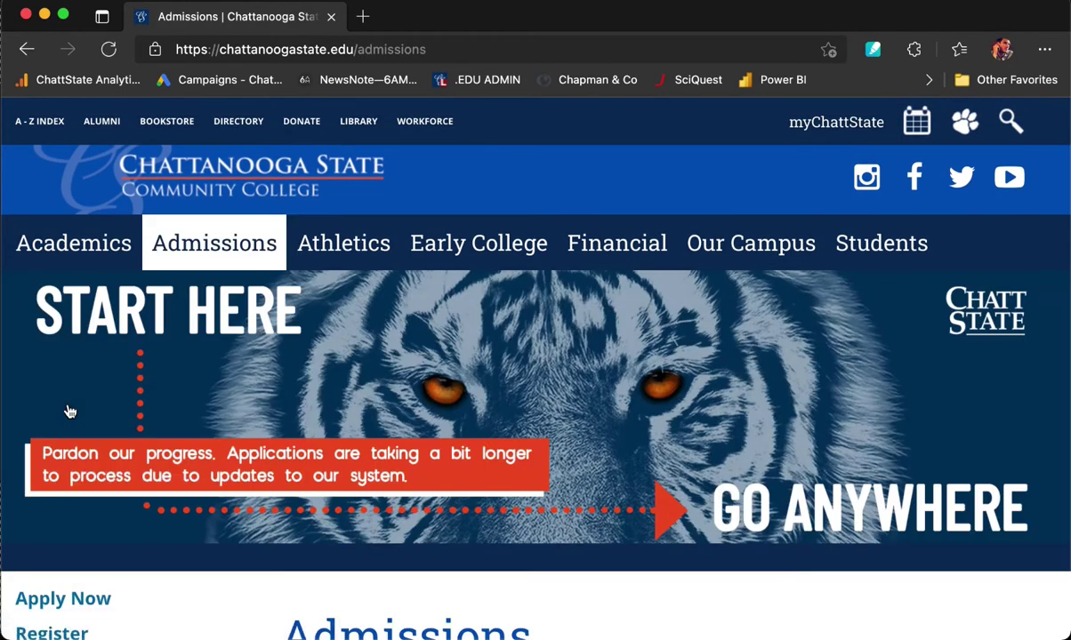
# Scroll through the 'What kind of student are you?' student-type cards.
pyautogui.scroll(-4, 70, 409)
pyautogui.scroll(-5, 69, 411)
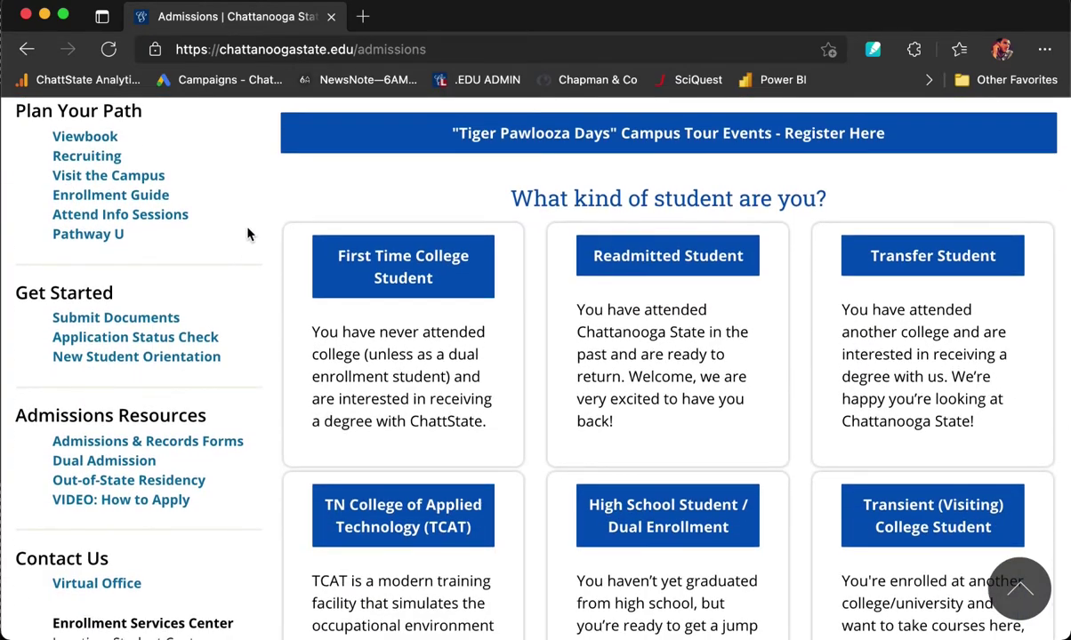
pyautogui.scroll(-1, 258, 230)
pyautogui.scroll(-3, 258, 229)
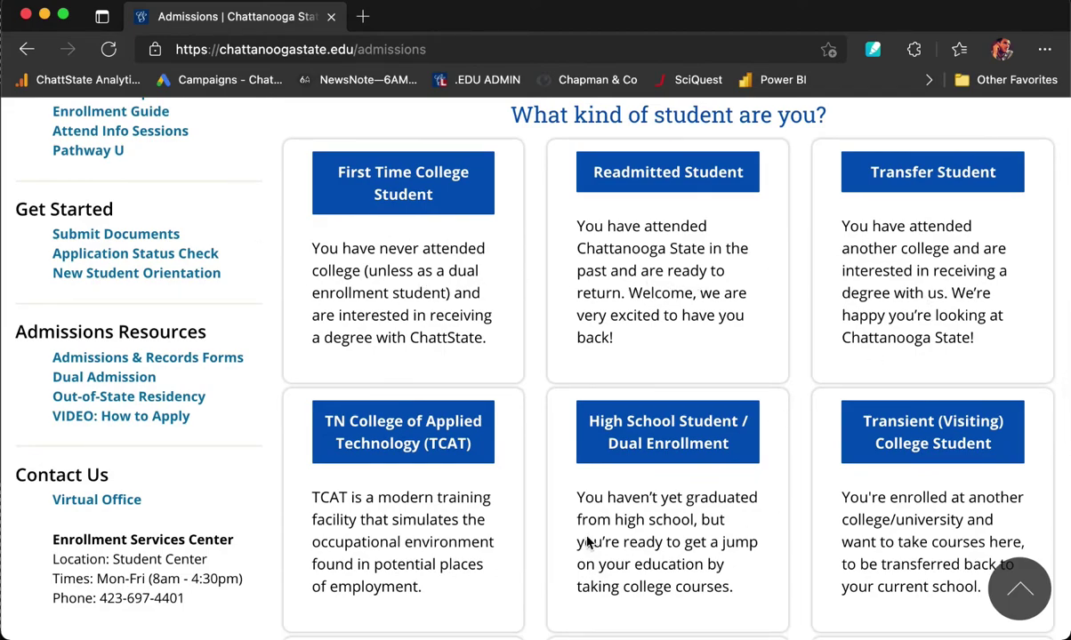
pyautogui.scroll(-5, 584, 539)
pyautogui.scroll(-3, 581, 539)
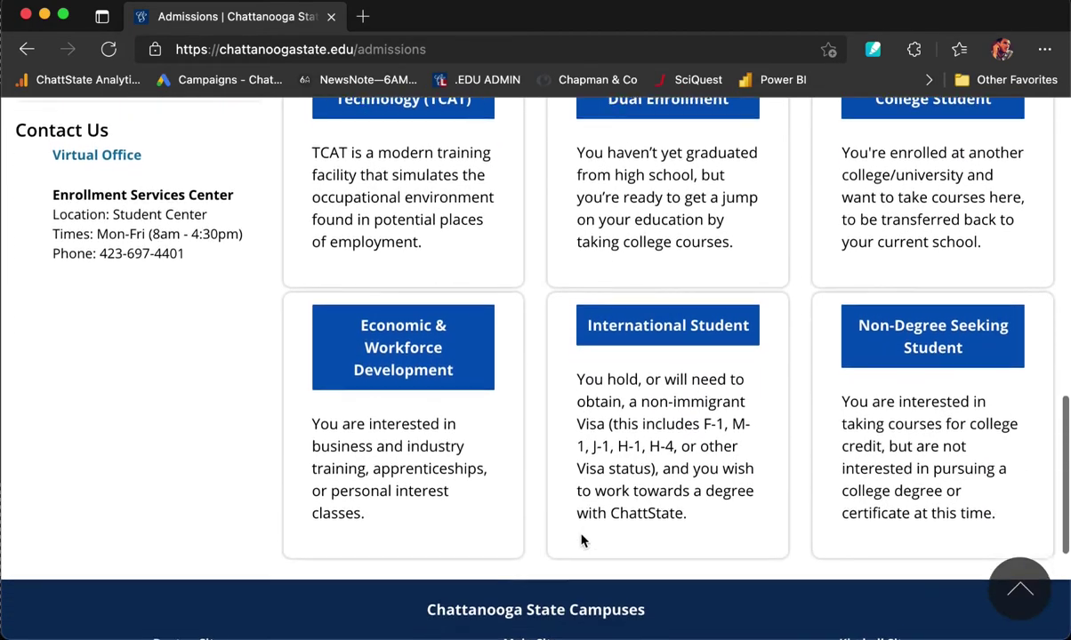
pyautogui.scroll(10, 581, 537)
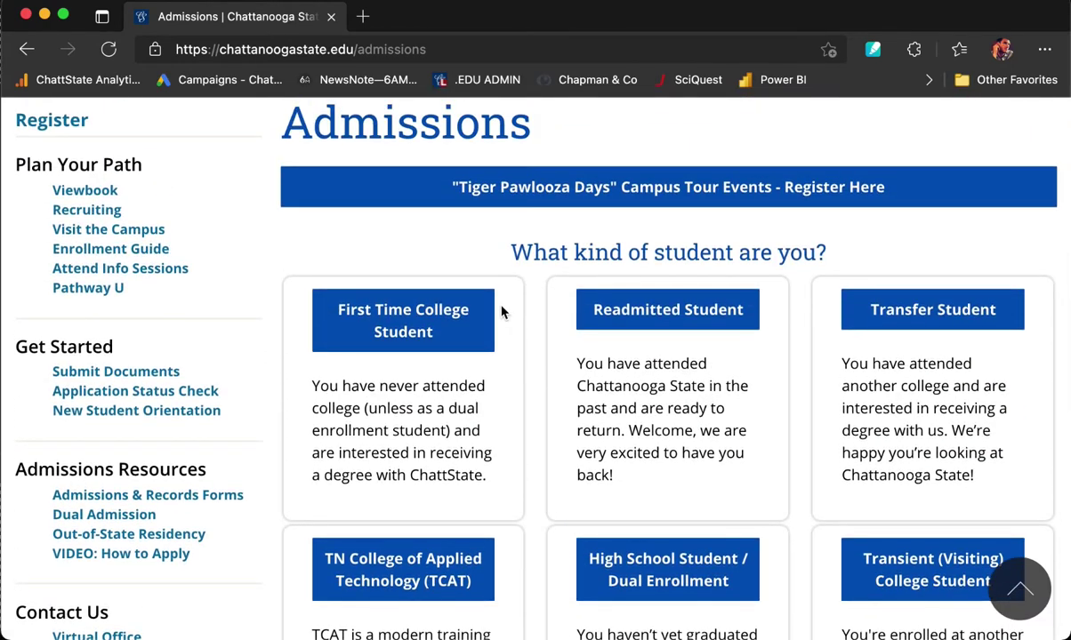
# Choose First Time College Student as the student type.
pyautogui.click(411, 336)
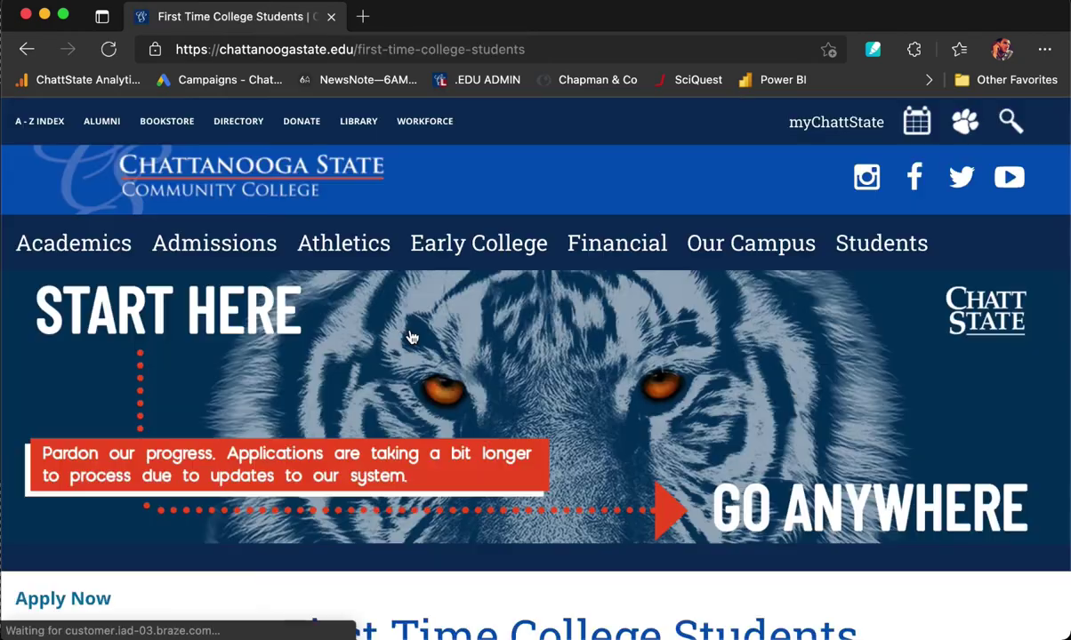
pyautogui.scroll(-3, 409, 336)
pyautogui.scroll(-2, 271, 391)
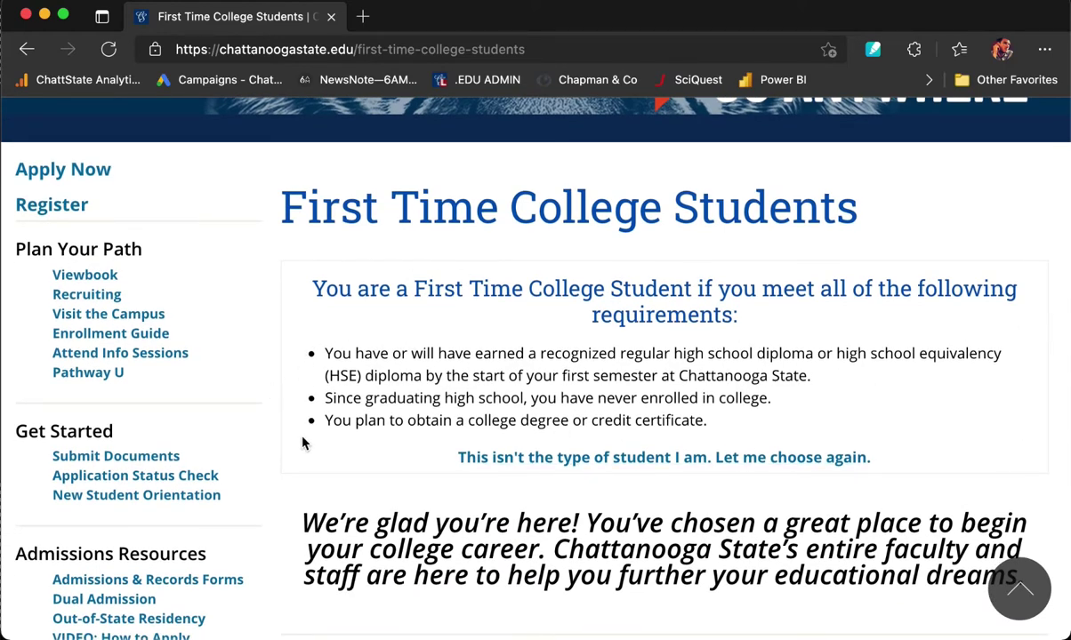
# Scroll down through the Admissions Checklist for First Time College Students and back up.
pyautogui.scroll(-1, 298, 445)
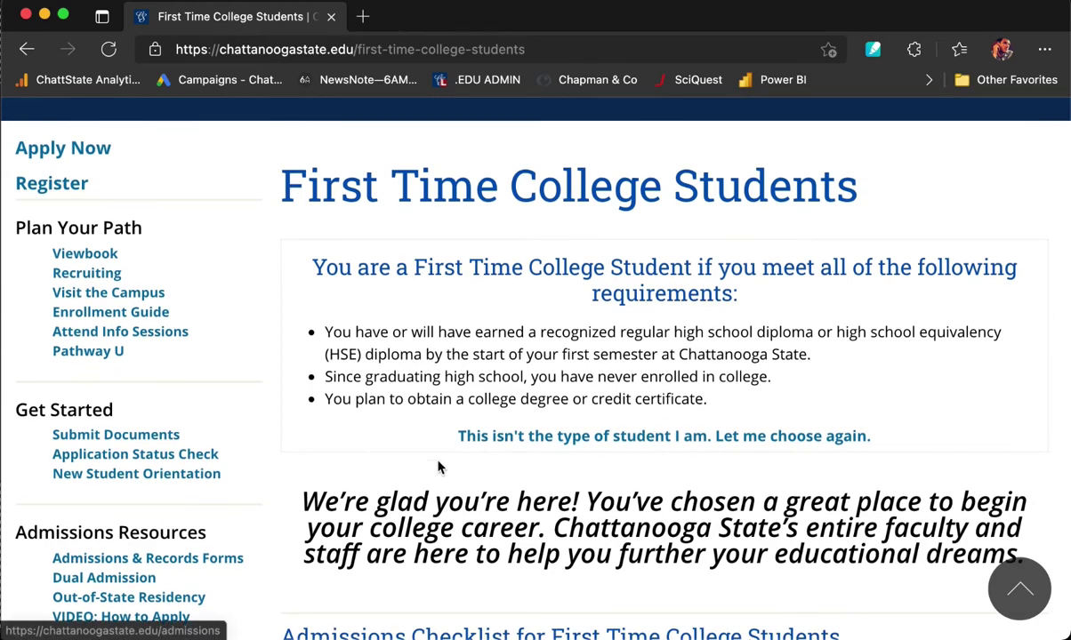
pyautogui.scroll(-3, 371, 475)
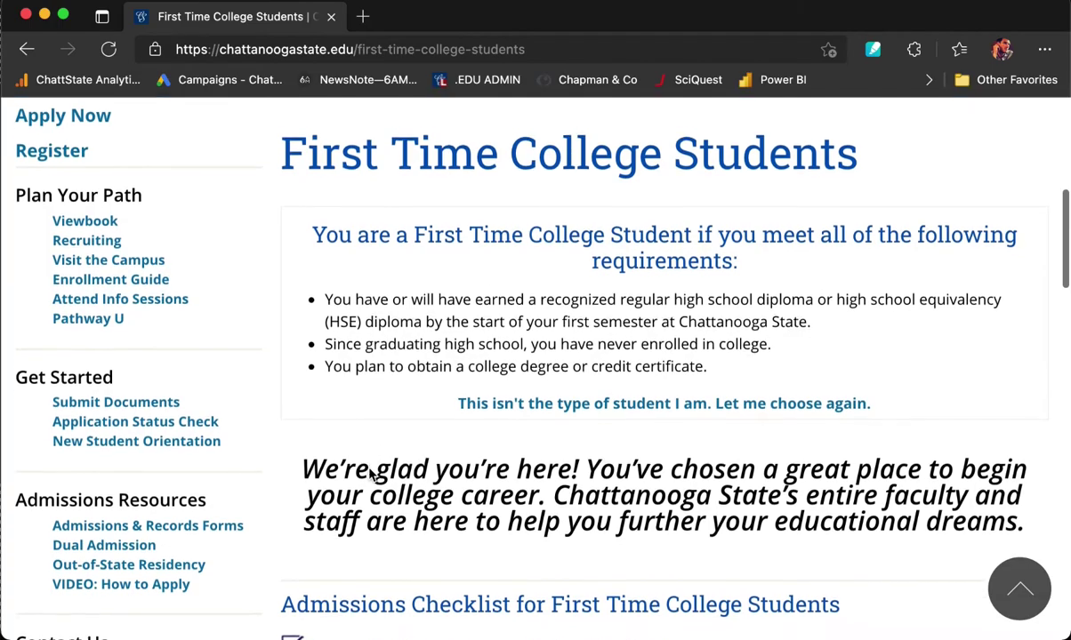
pyautogui.scroll(-5, 371, 475)
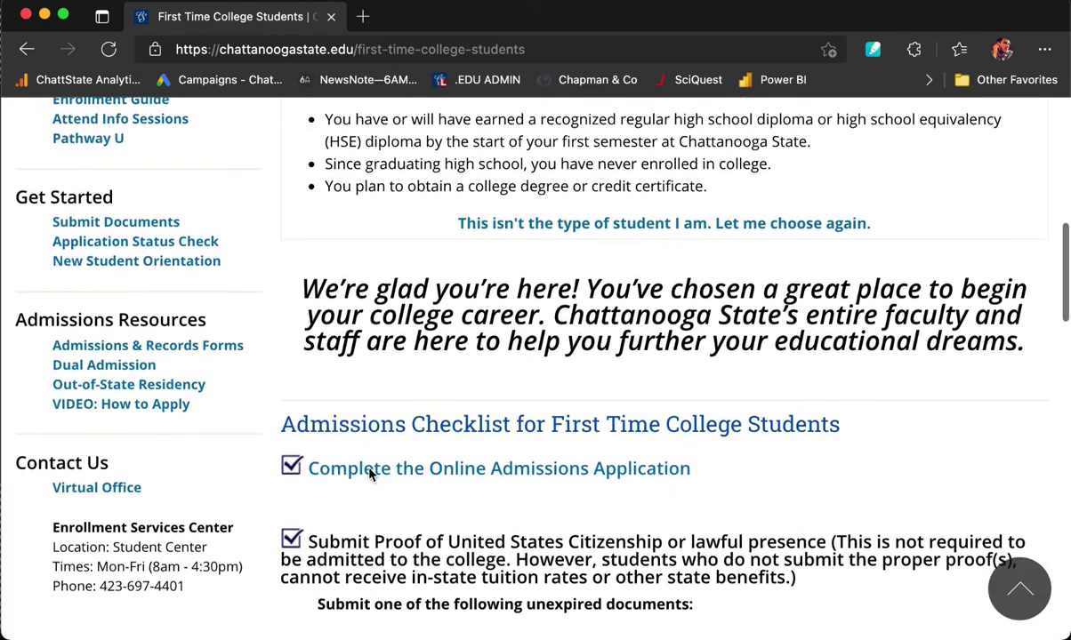
pyautogui.scroll(-1, 371, 475)
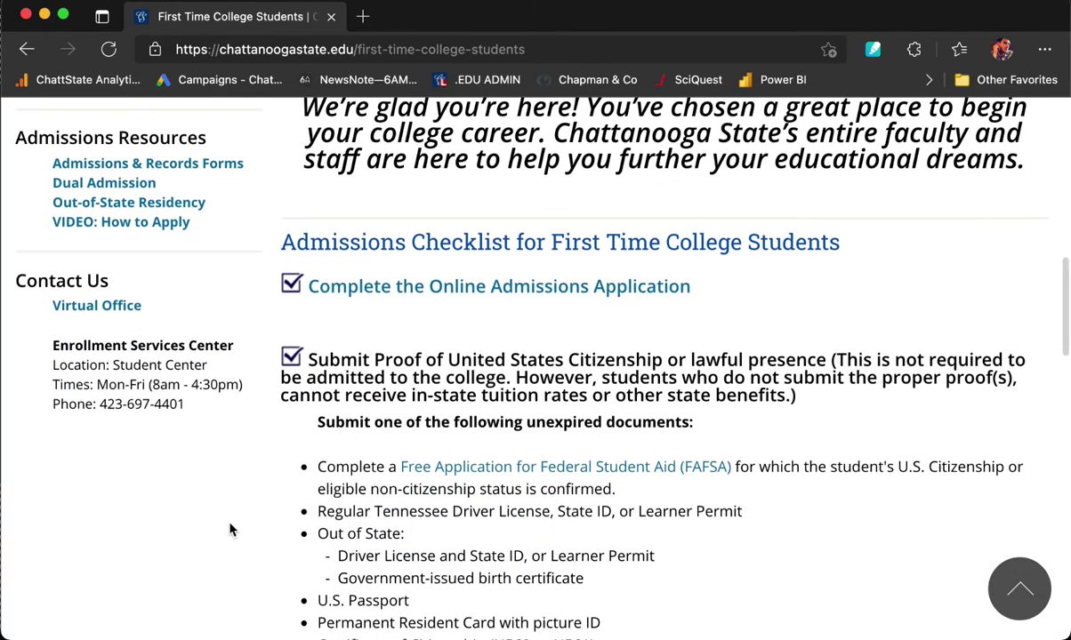
pyautogui.scroll(-2, 222, 532)
pyautogui.scroll(-2, 223, 533)
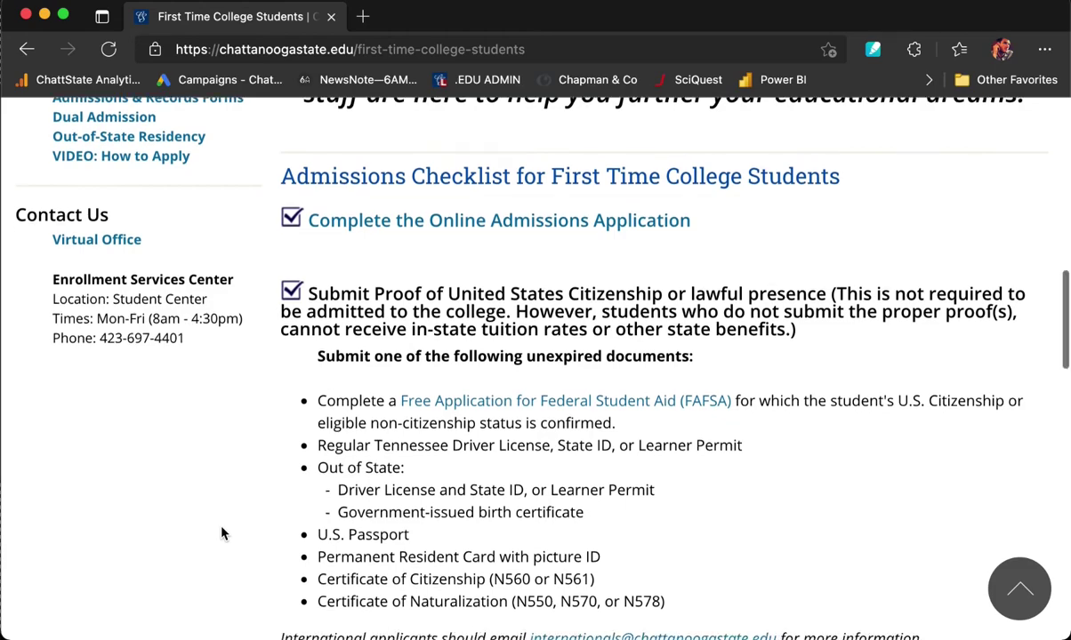
pyautogui.scroll(-5, 222, 533)
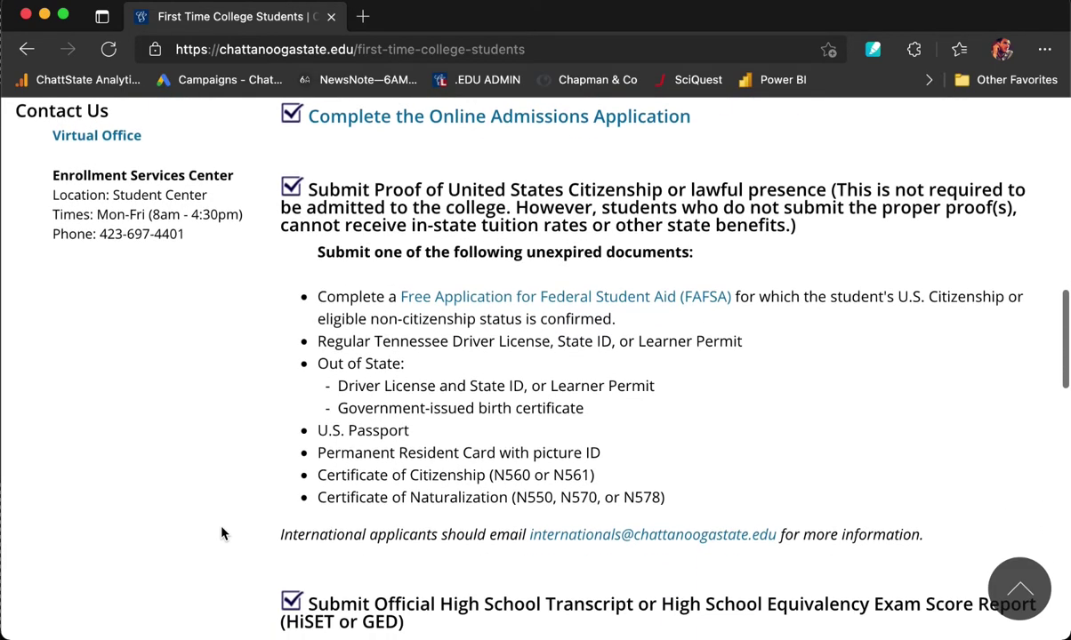
pyautogui.scroll(-7, 222, 533)
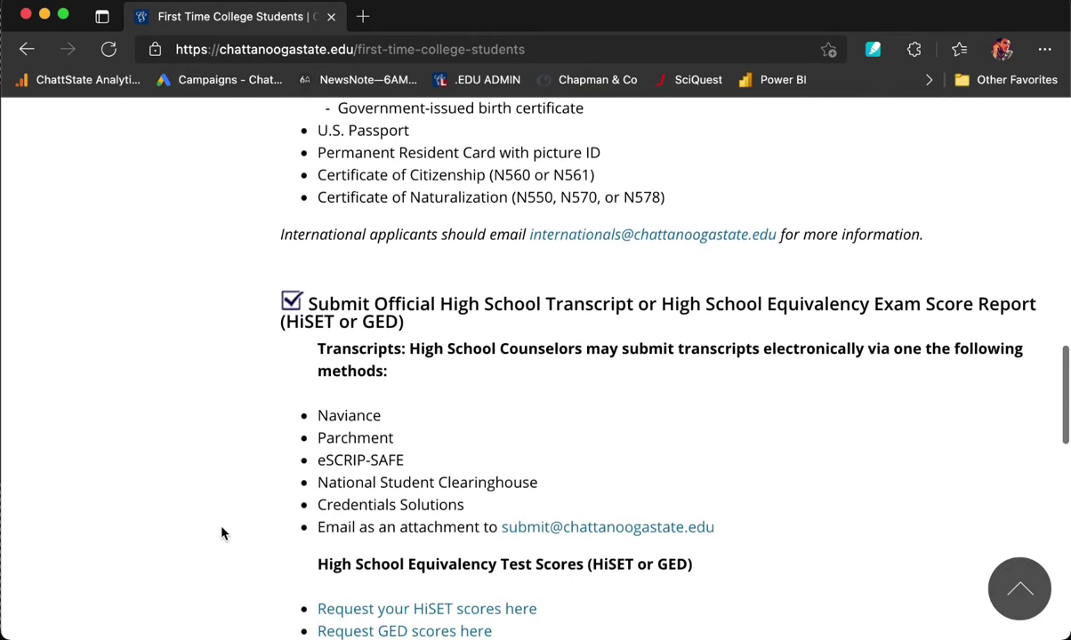
pyautogui.scroll(-10, 222, 533)
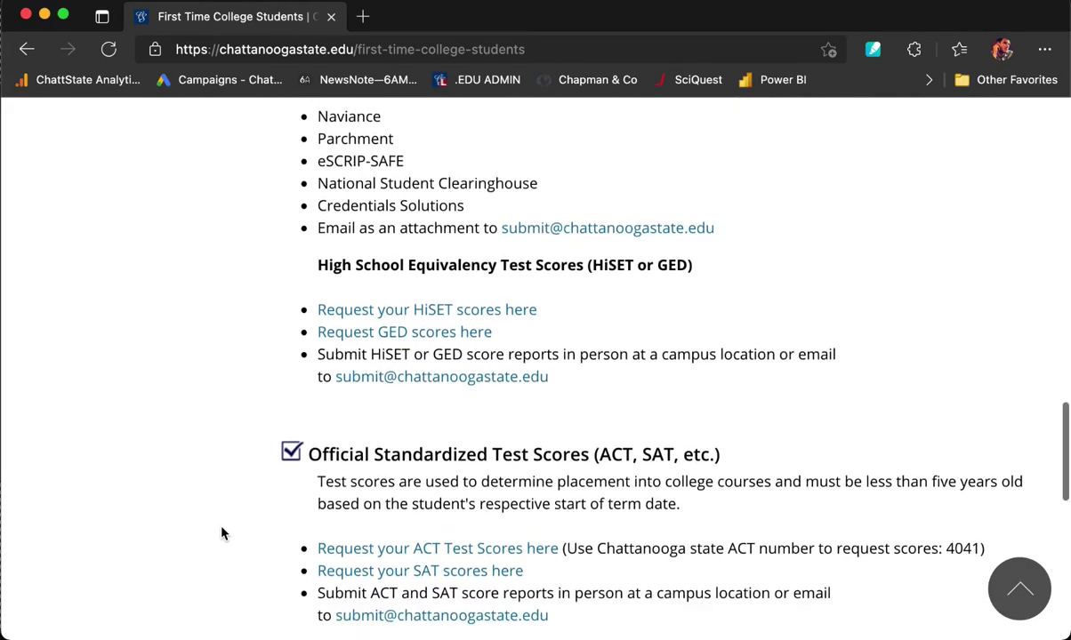
pyautogui.scroll(20, 222, 533)
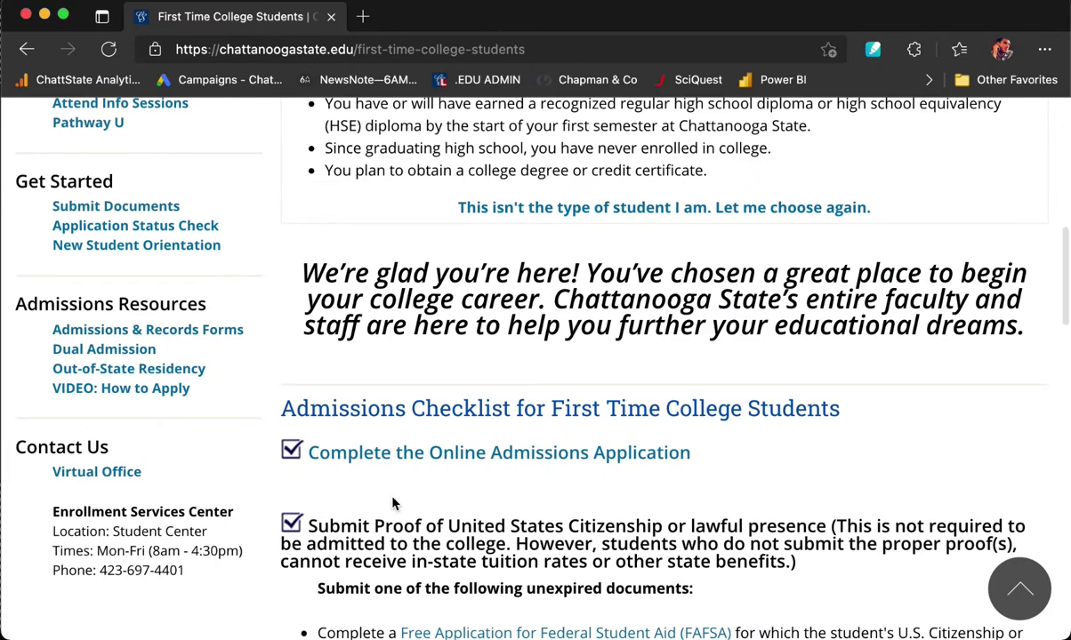
# Start the online application through APPLY FOR ADMISSION and pass the motorcycle reCAPTCHA.
pyautogui.click(355, 461)
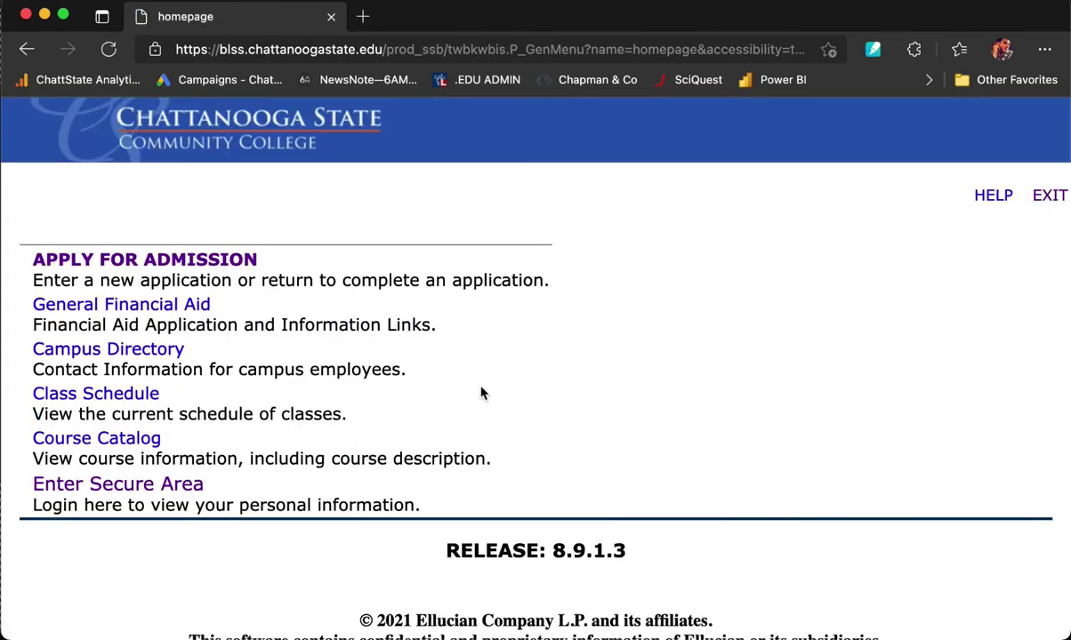
pyautogui.click(176, 264)
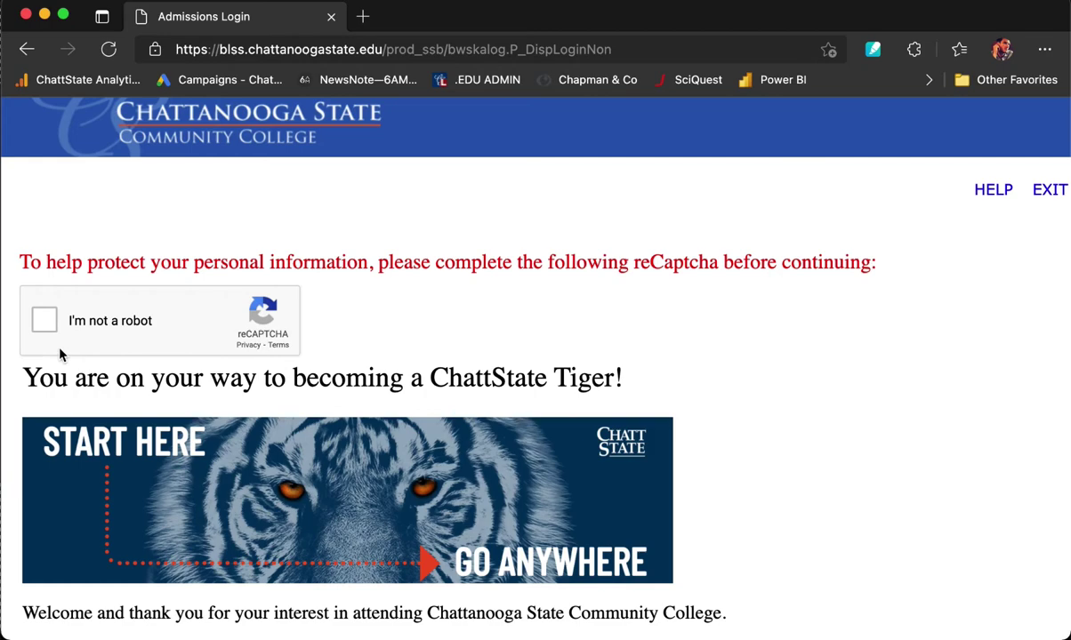
pyautogui.click(45, 324)
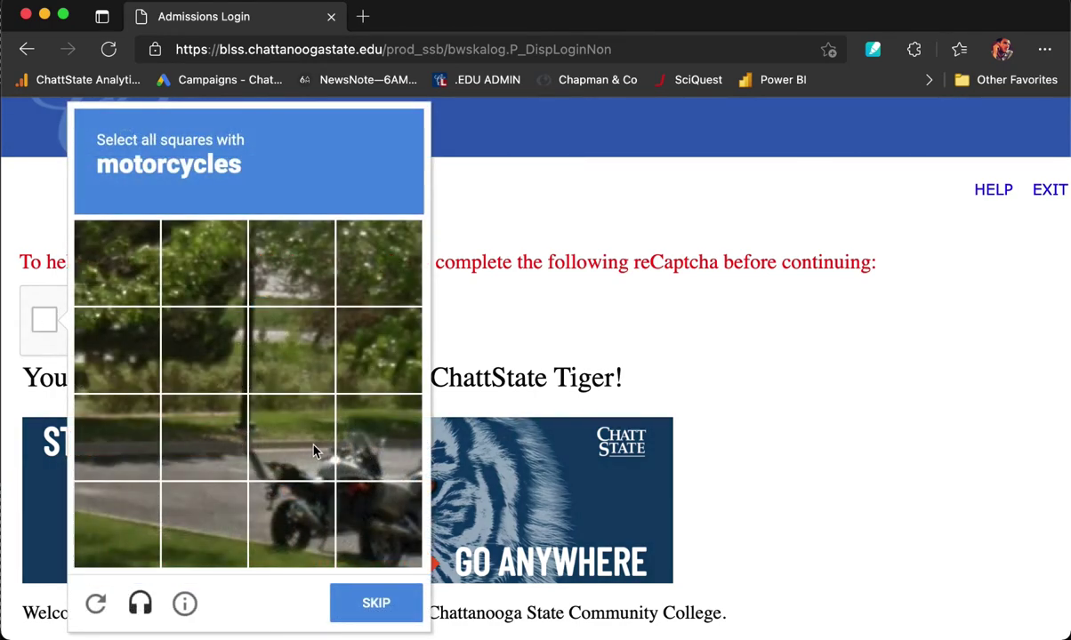
pyautogui.click(312, 449)
pyautogui.click(284, 495)
pyautogui.click(349, 490)
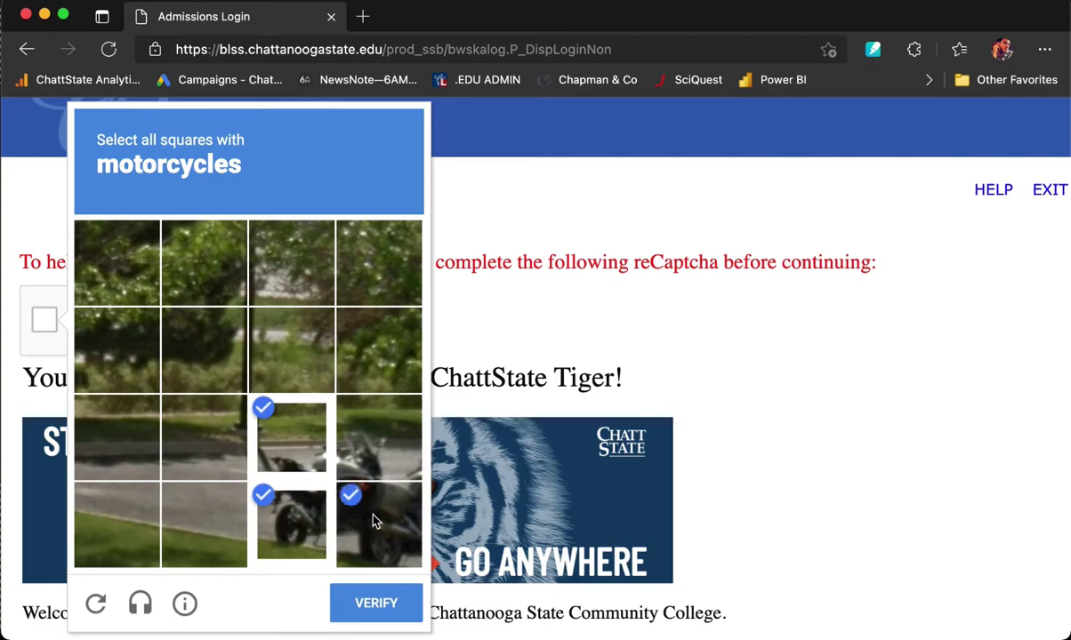
pyautogui.click(373, 442)
pyautogui.click(376, 603)
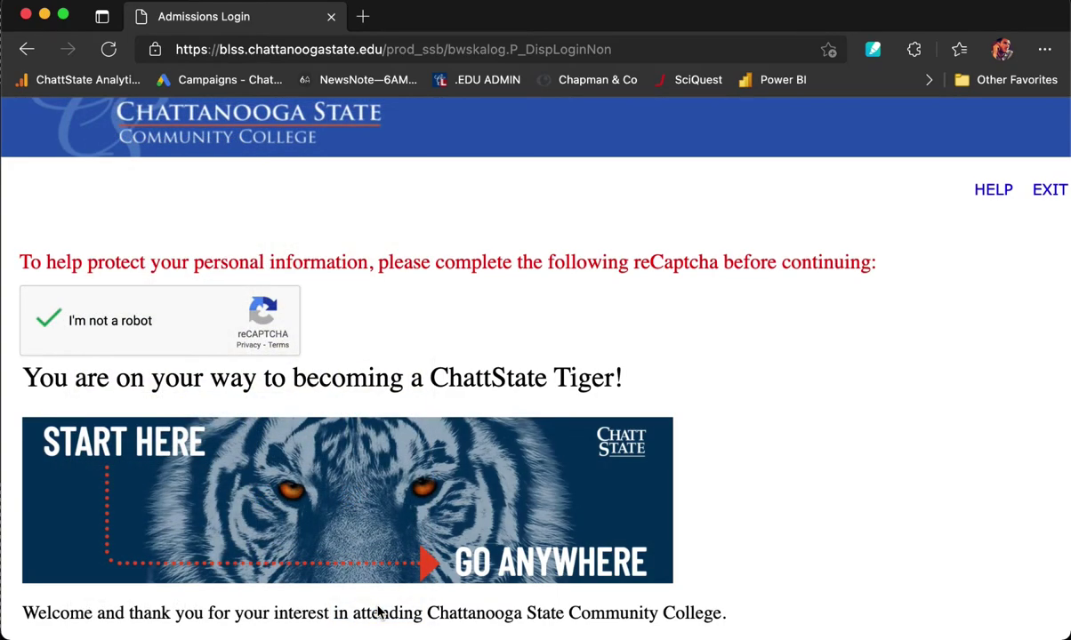
# Read down the Admissions Login page's applicant requirements and first-time account instructions.
pyautogui.scroll(-7, 377, 611)
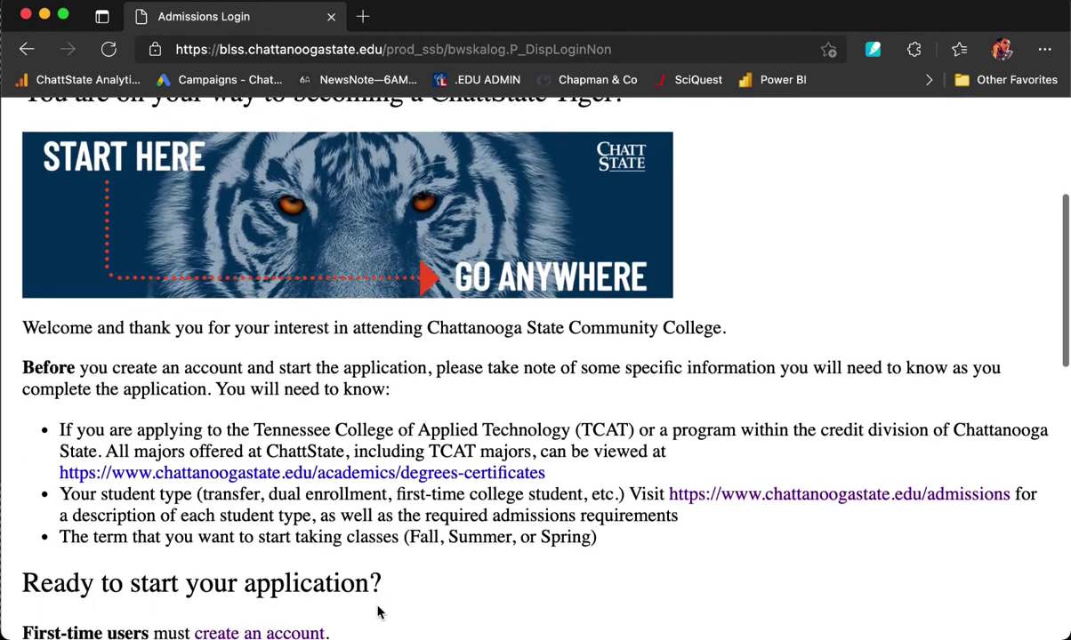
pyautogui.scroll(-1, 378, 611)
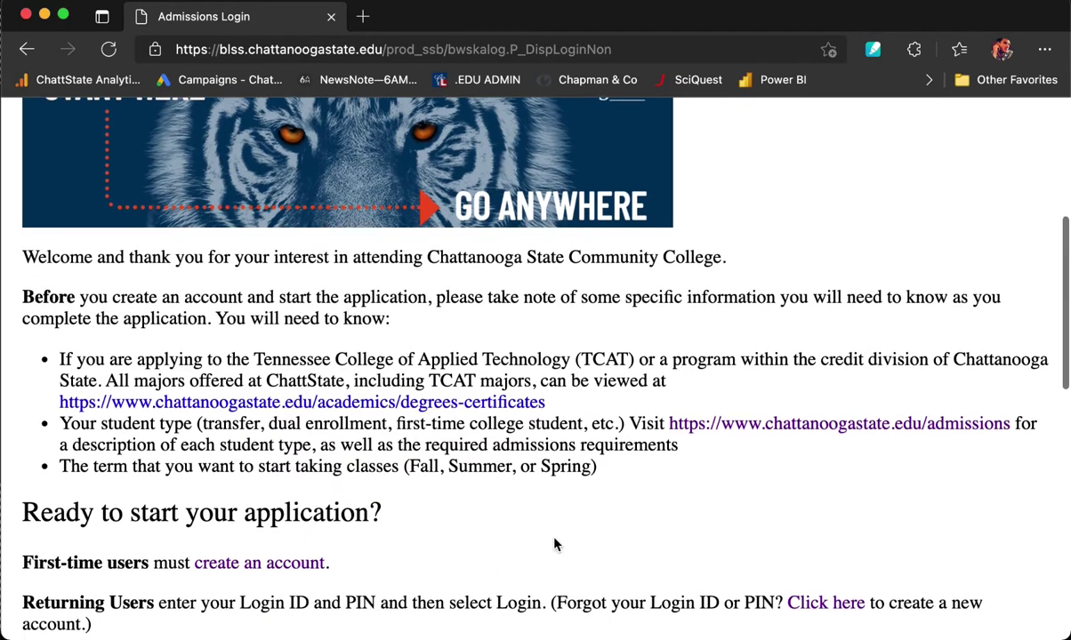
pyautogui.scroll(-1, 554, 545)
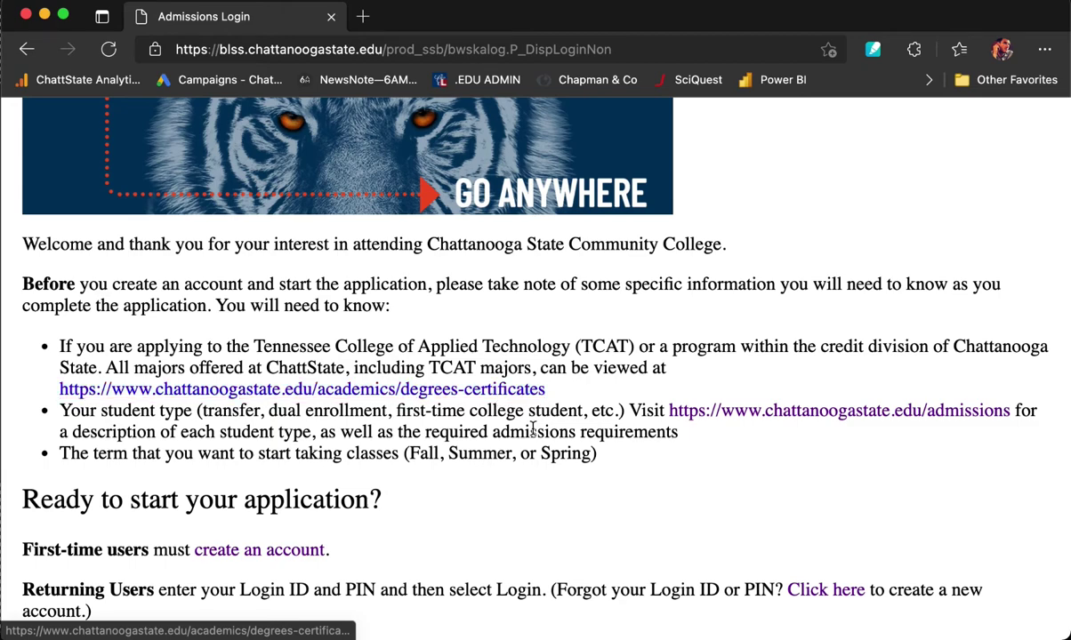
pyautogui.scroll(-1, 680, 512)
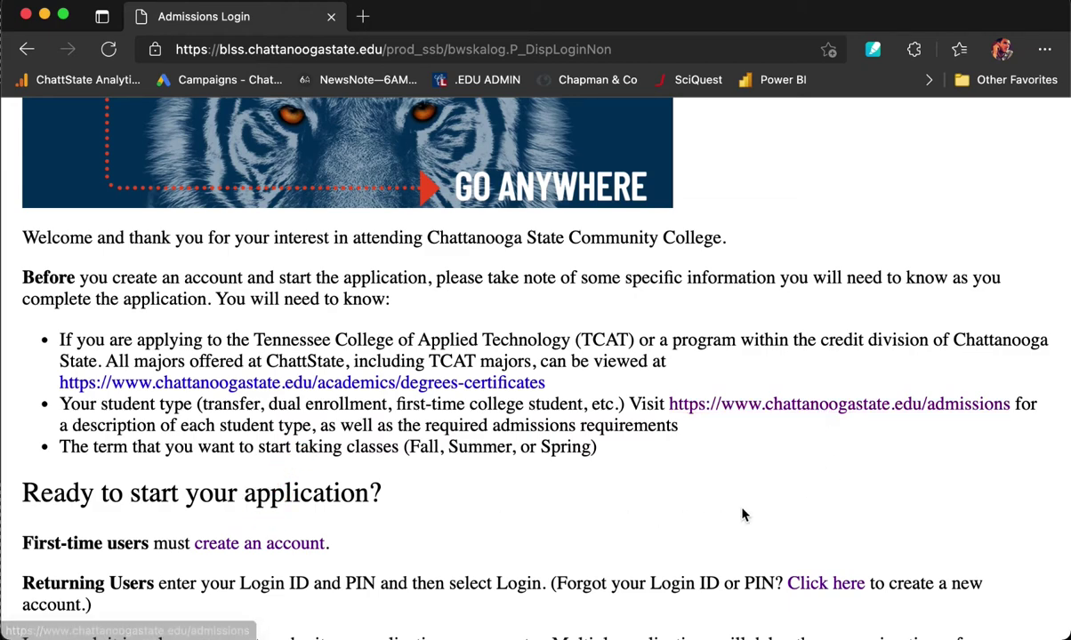
pyautogui.scroll(-5, 743, 515)
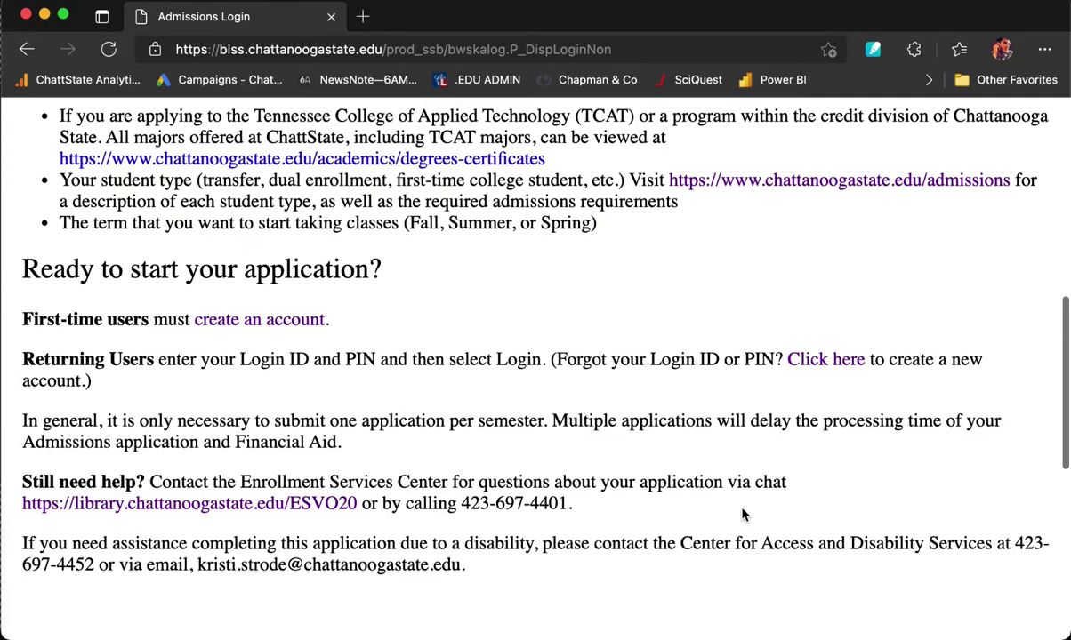
# Begin a new applicant account and pass the stairs reCAPTCHA on the New User page.
pyautogui.click(234, 320)
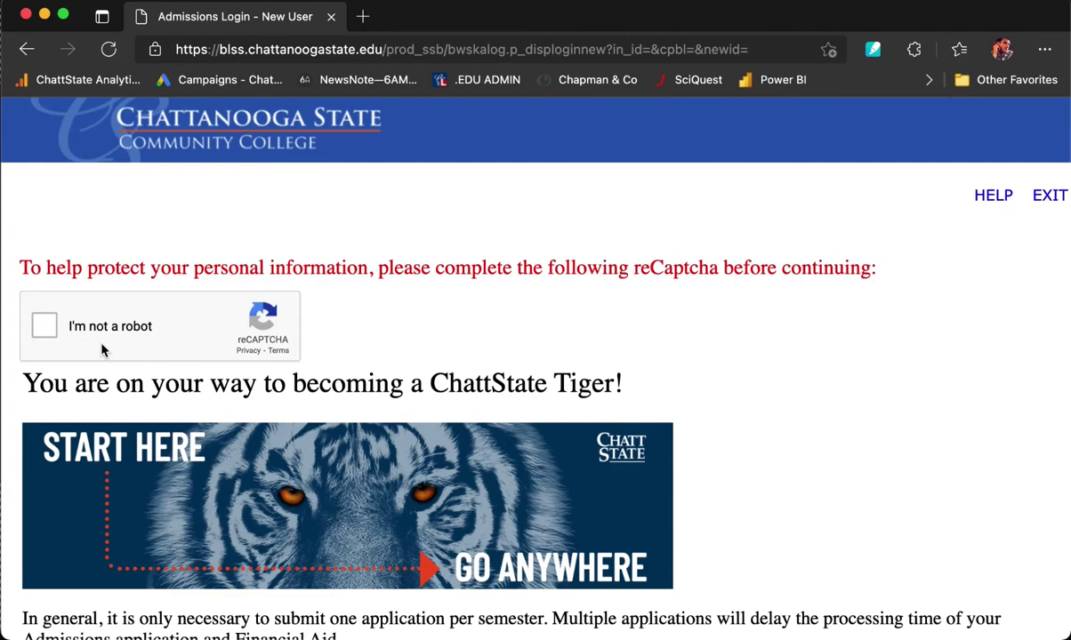
pyautogui.click(43, 325)
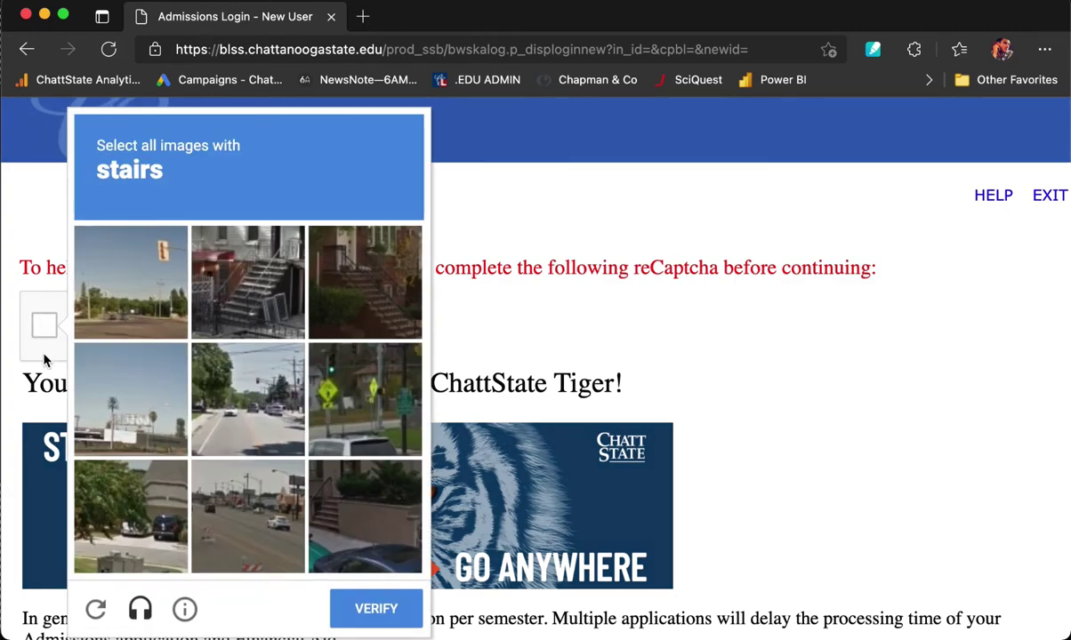
pyautogui.click(240, 276)
pyautogui.click(364, 294)
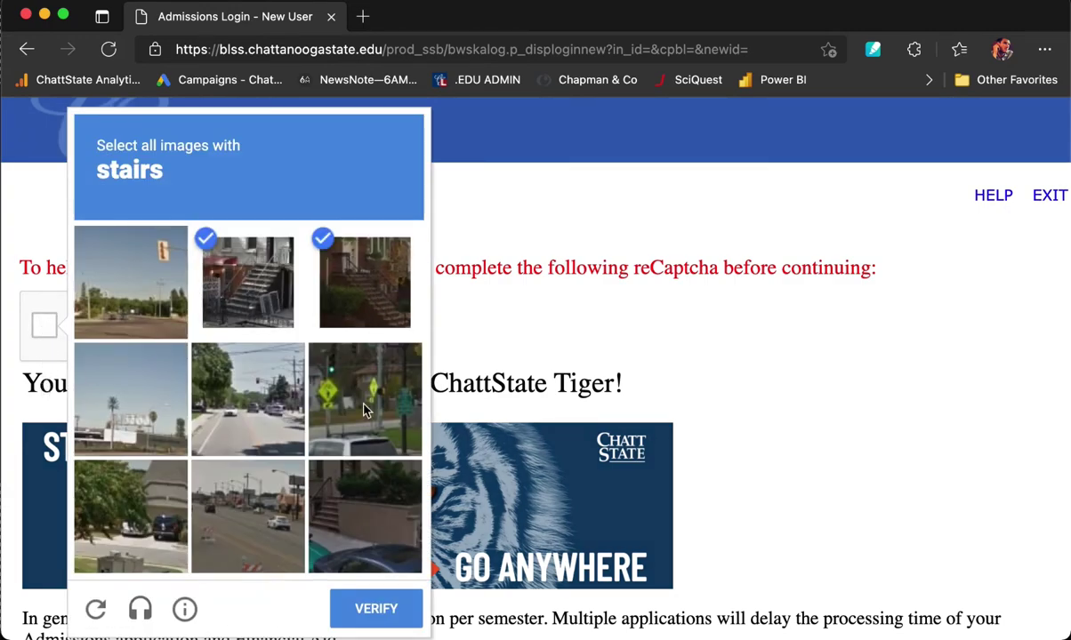
pyautogui.click(352, 487)
pyautogui.click(374, 608)
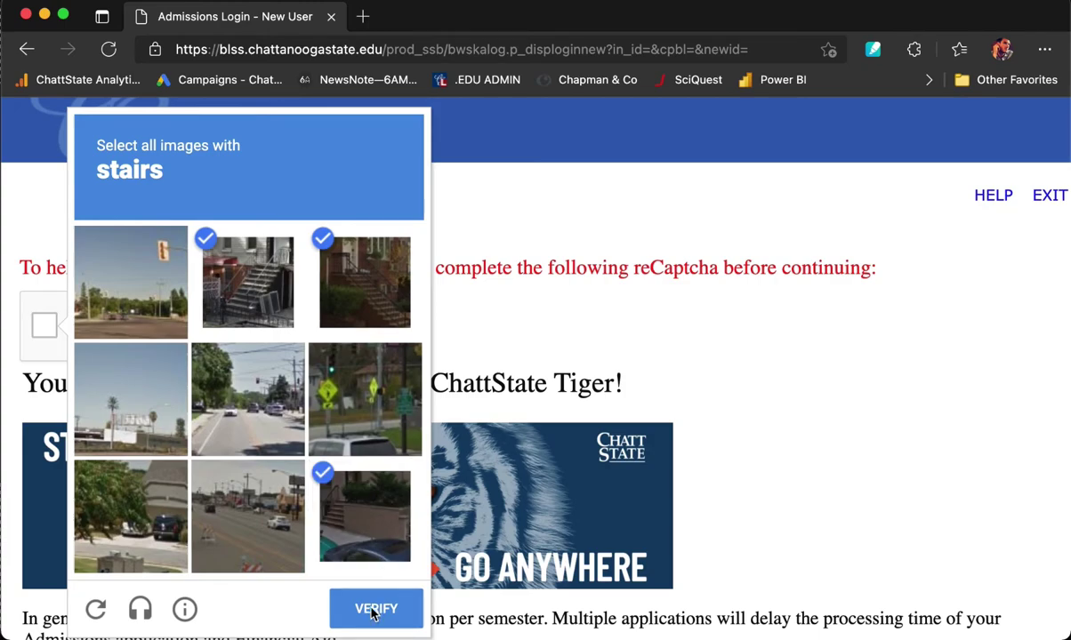
pyautogui.scroll(-8, 574, 509)
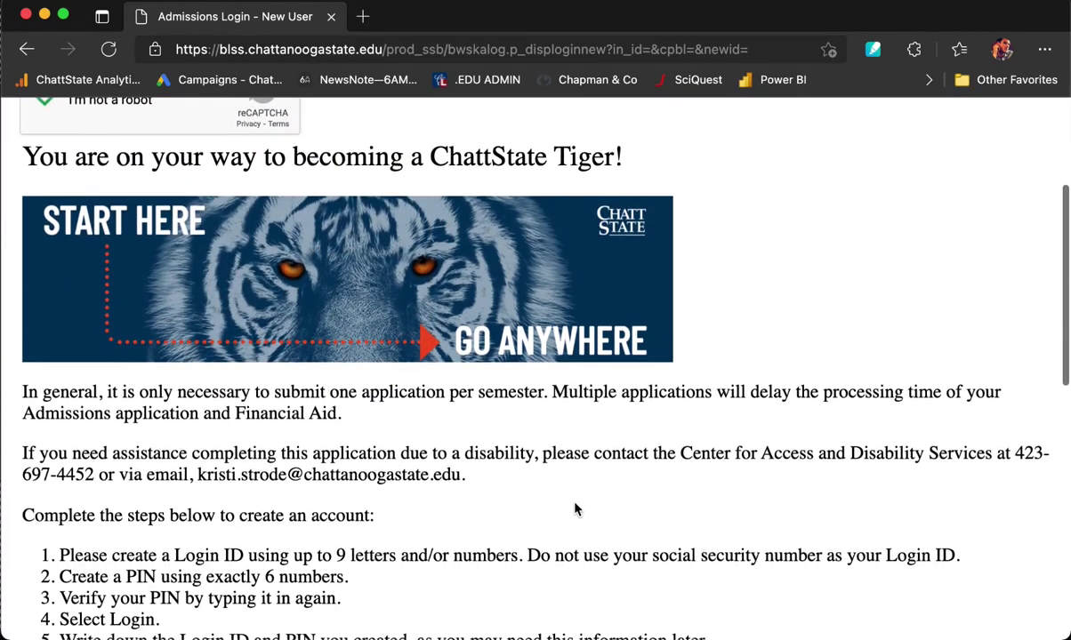
pyautogui.scroll(-2, 574, 503)
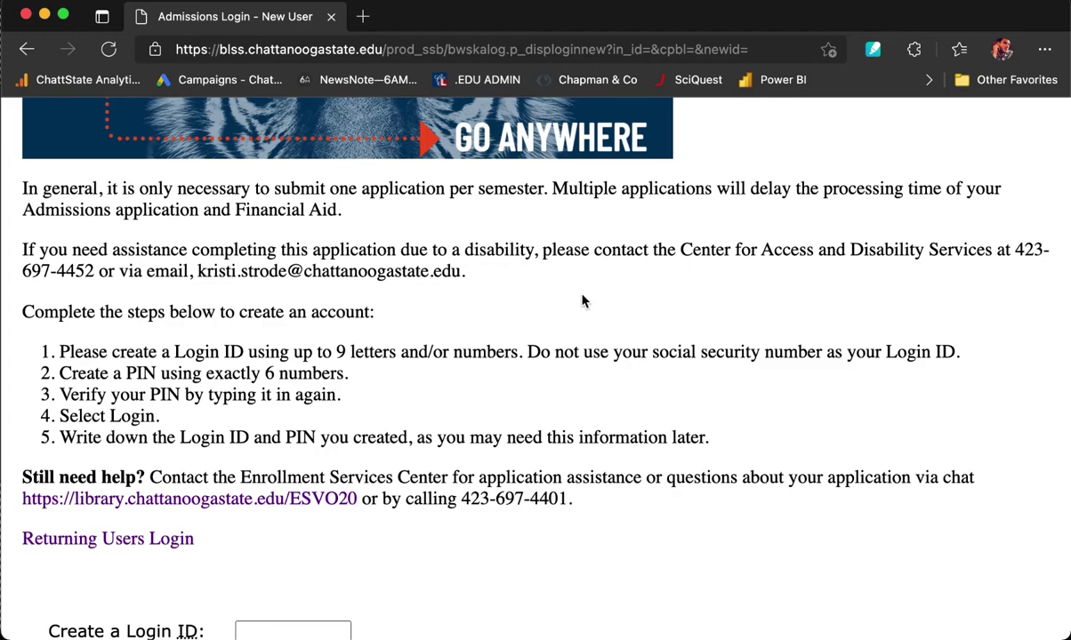
# Create a new Login ID and a 6-digit PIN, enter the PIN again to verify, and log in.
pyautogui.scroll(-4, 574, 311)
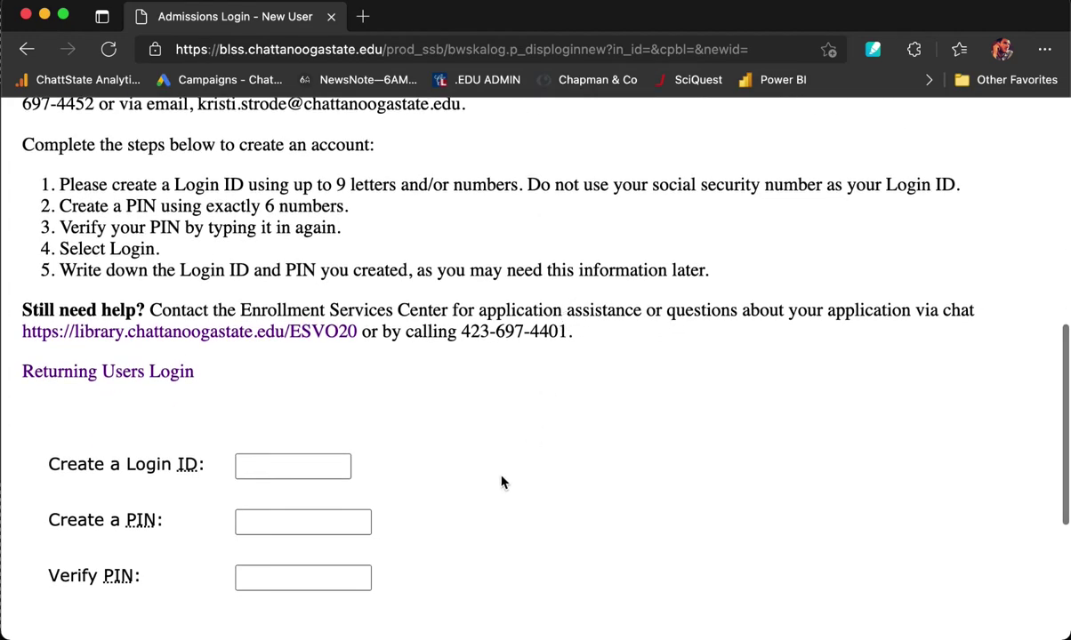
pyautogui.click(249, 467)
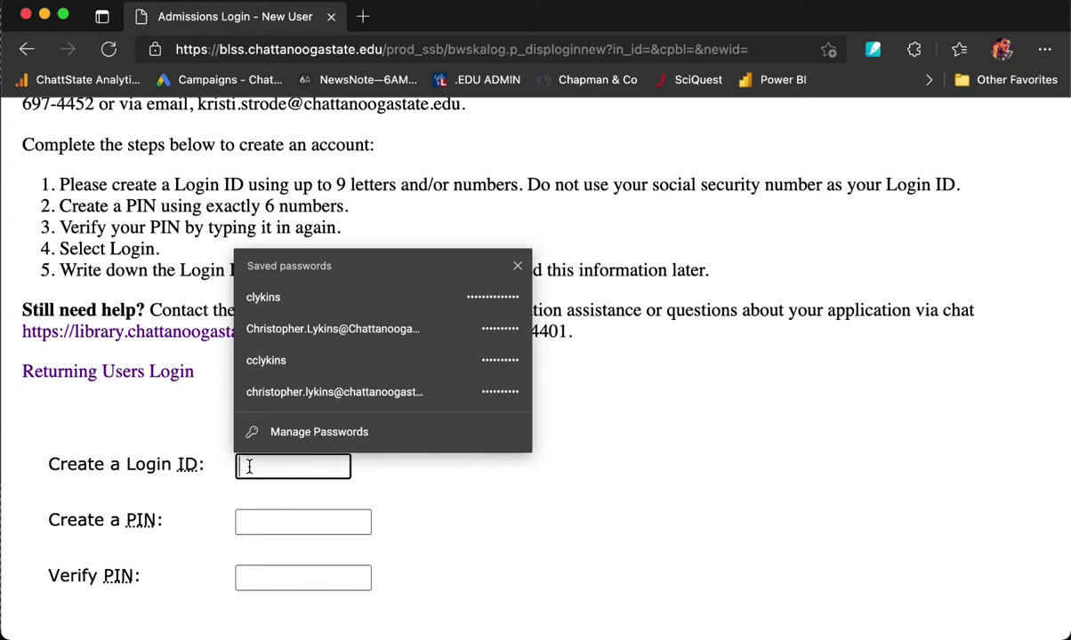
pyautogui.write('cl')
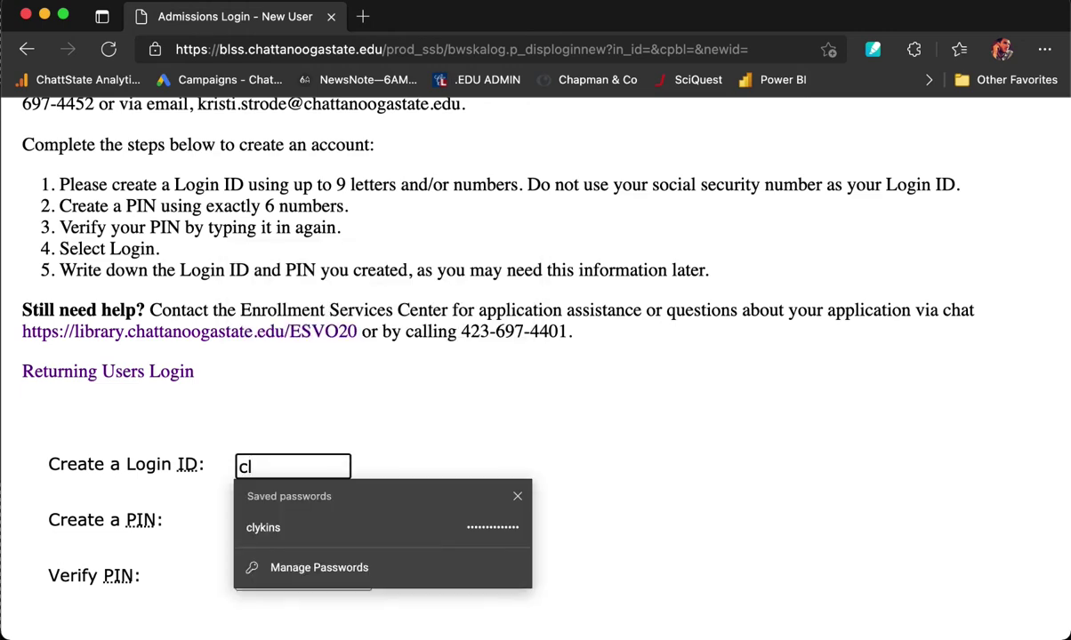
pyautogui.write('ktoph')
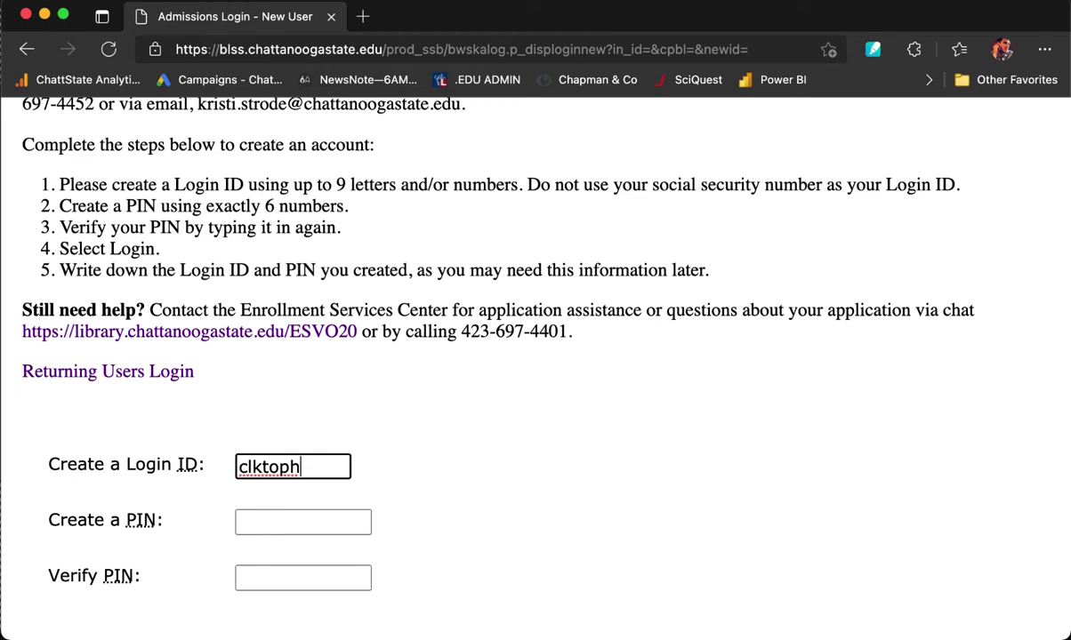
pyautogui.click(302, 522)
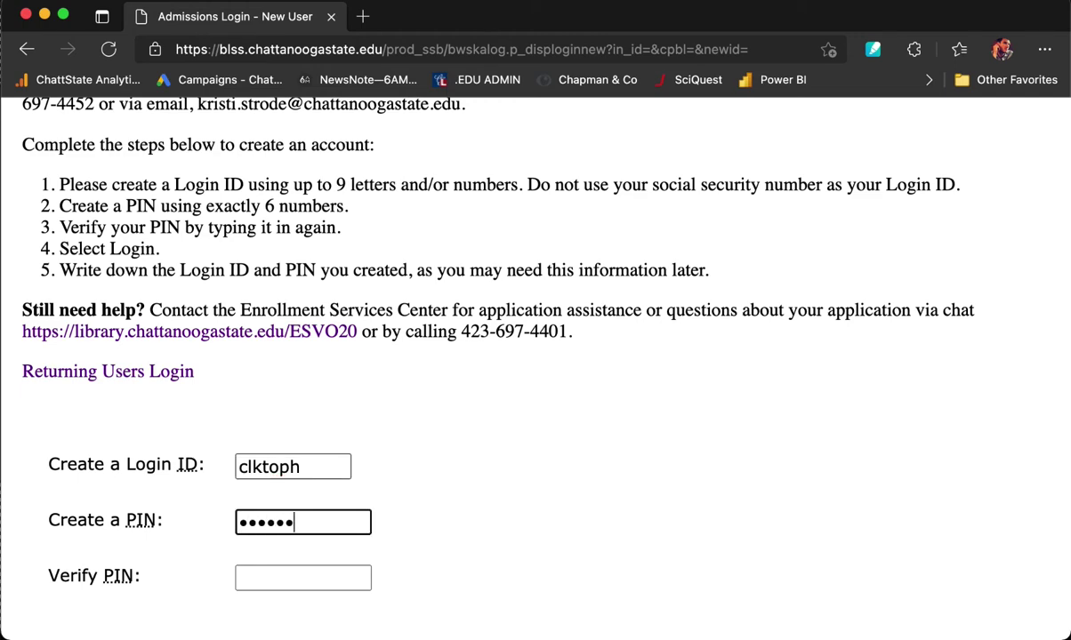
pyautogui.click(302, 578)
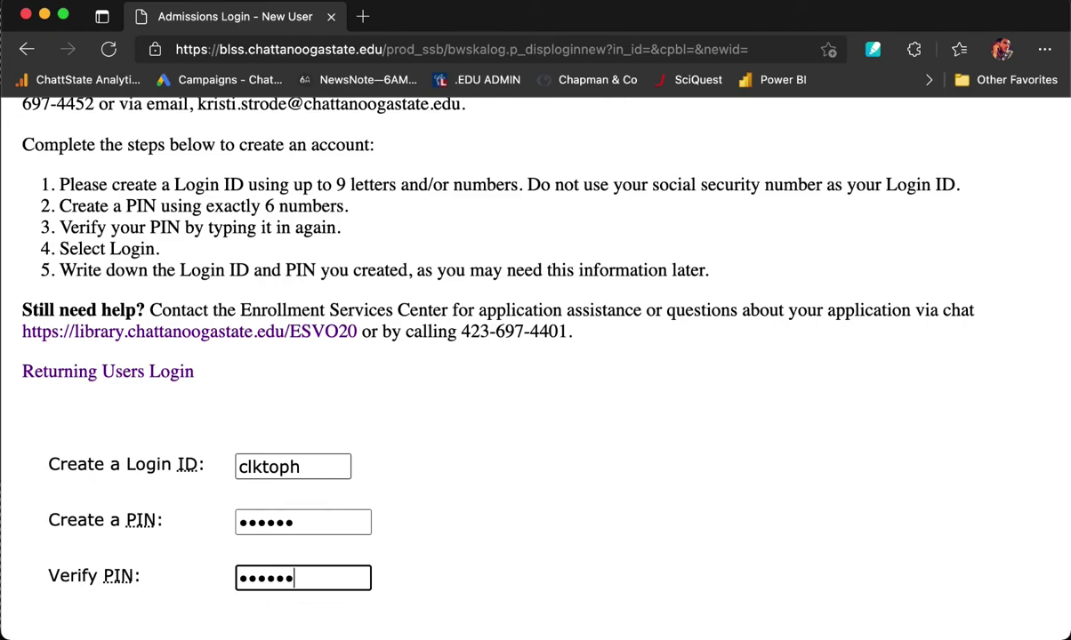
pyautogui.scroll(-3, 512, 355)
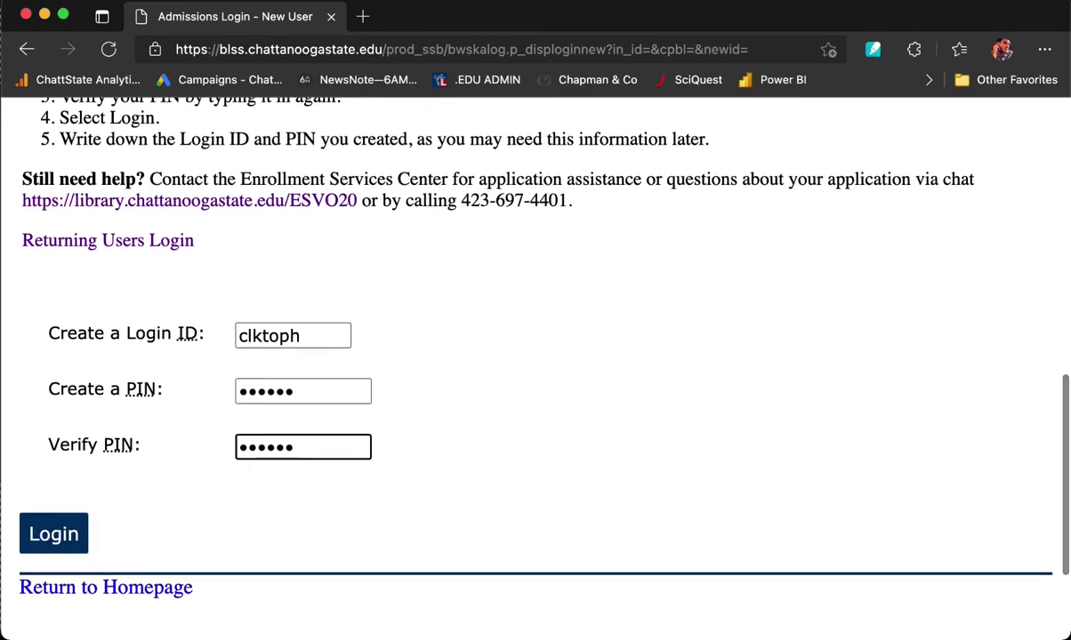
pyautogui.click(51, 538)
# Scroll past the application-type cards and keep Freshman in the Application Type dropdown.
pyautogui.scroll(-2, 50, 545)
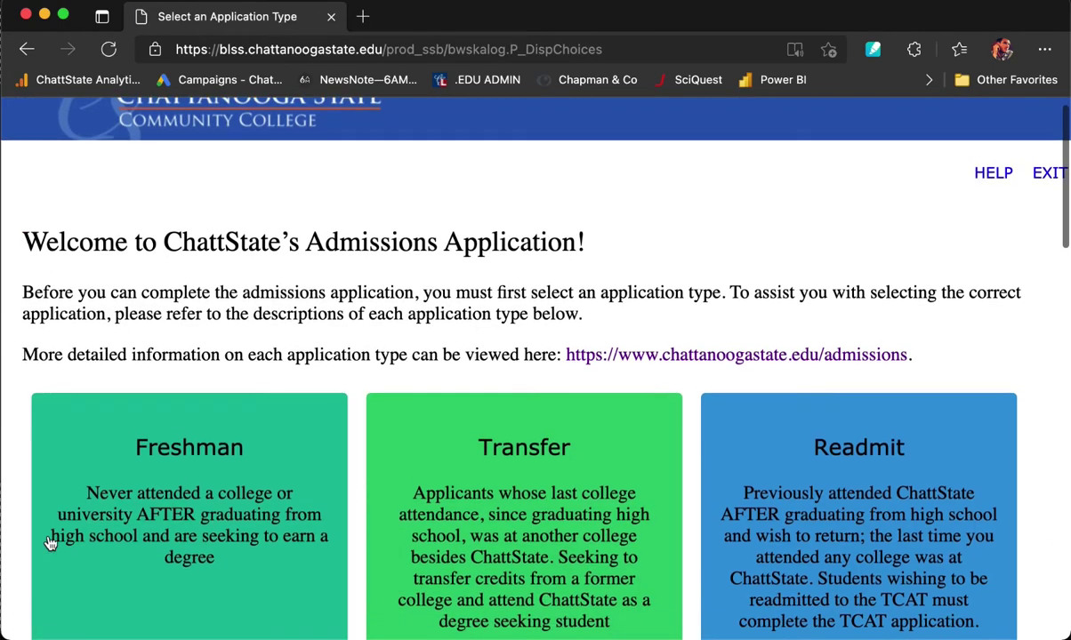
pyautogui.scroll(-3, 51, 544)
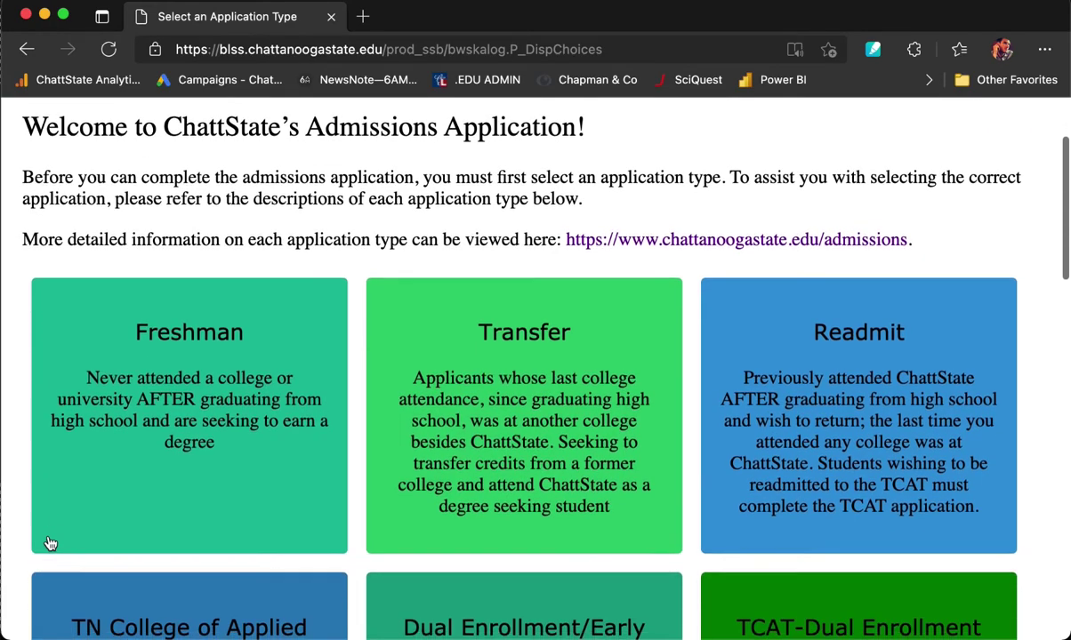
pyautogui.scroll(-2, 51, 544)
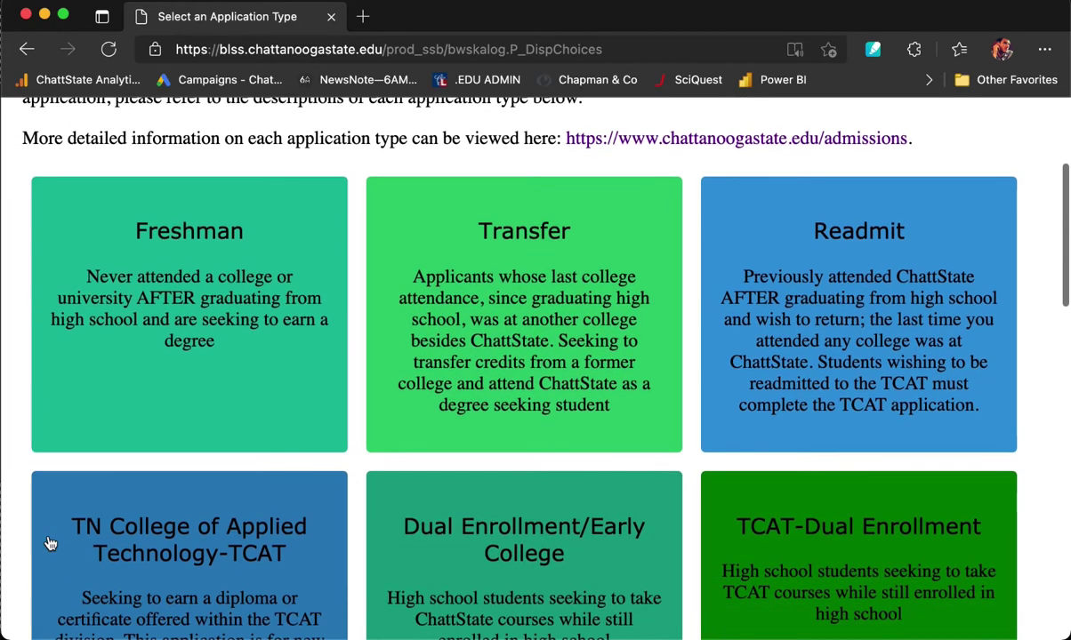
pyautogui.scroll(-1, 316, 436)
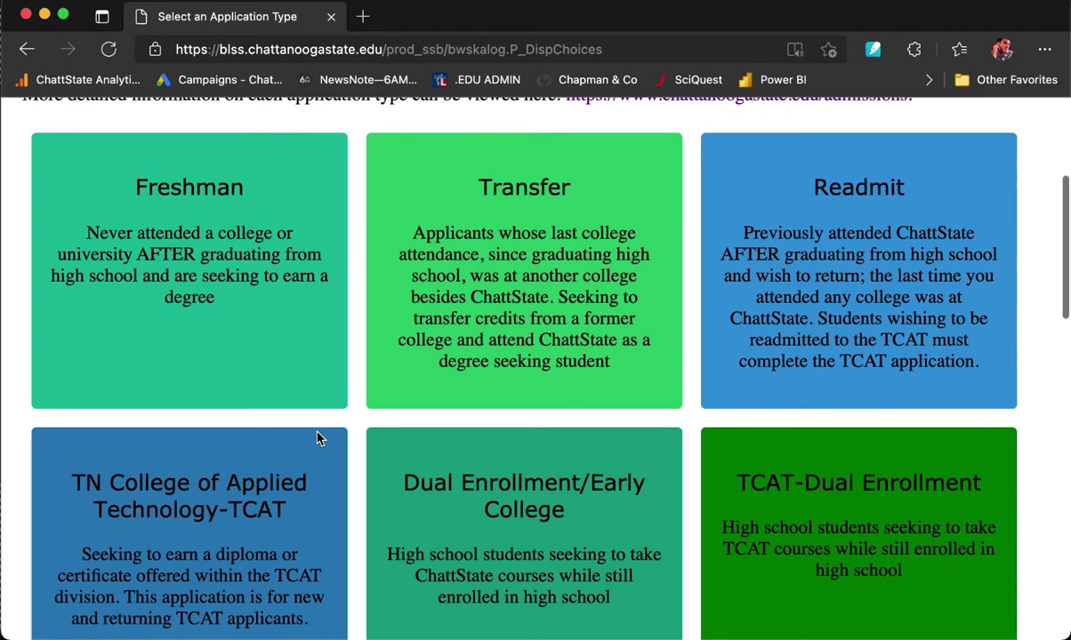
pyautogui.scroll(-1, 318, 437)
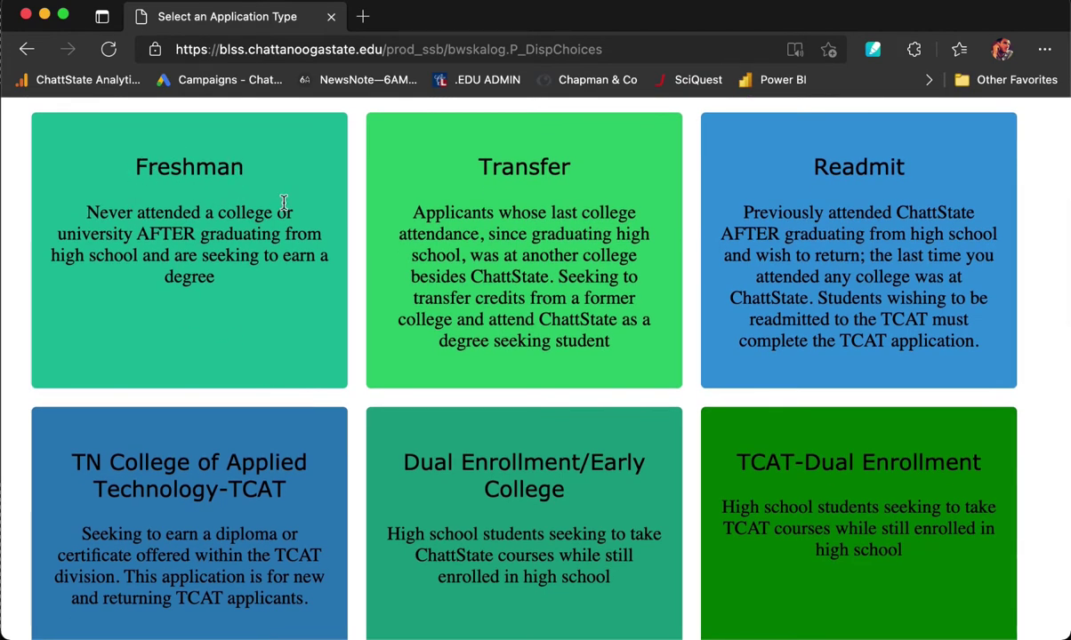
pyautogui.scroll(-3, 278, 293)
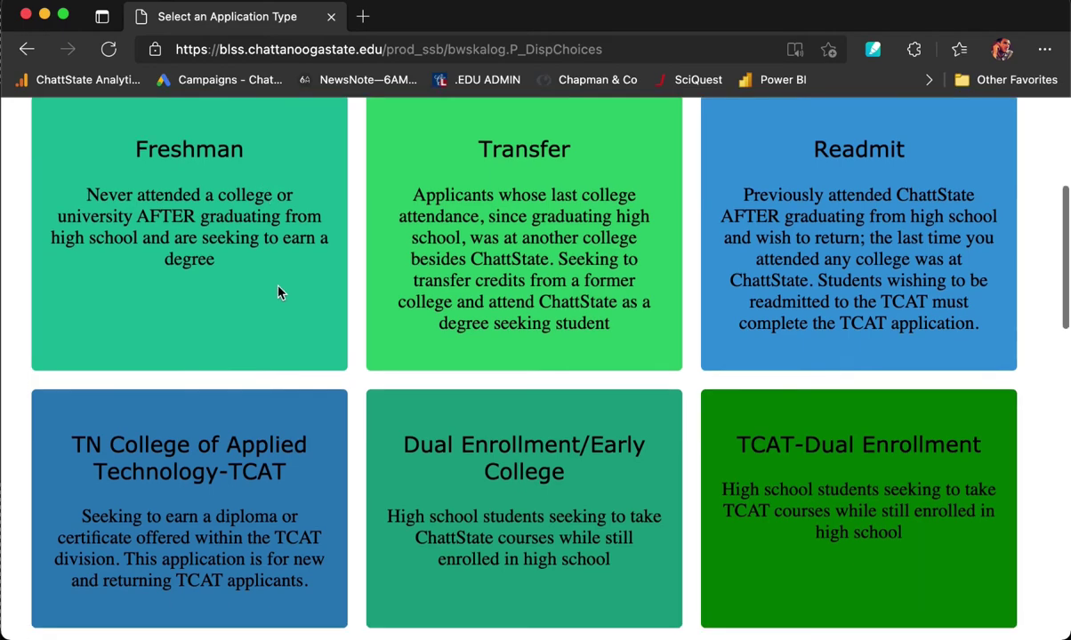
pyautogui.scroll(-5, 279, 293)
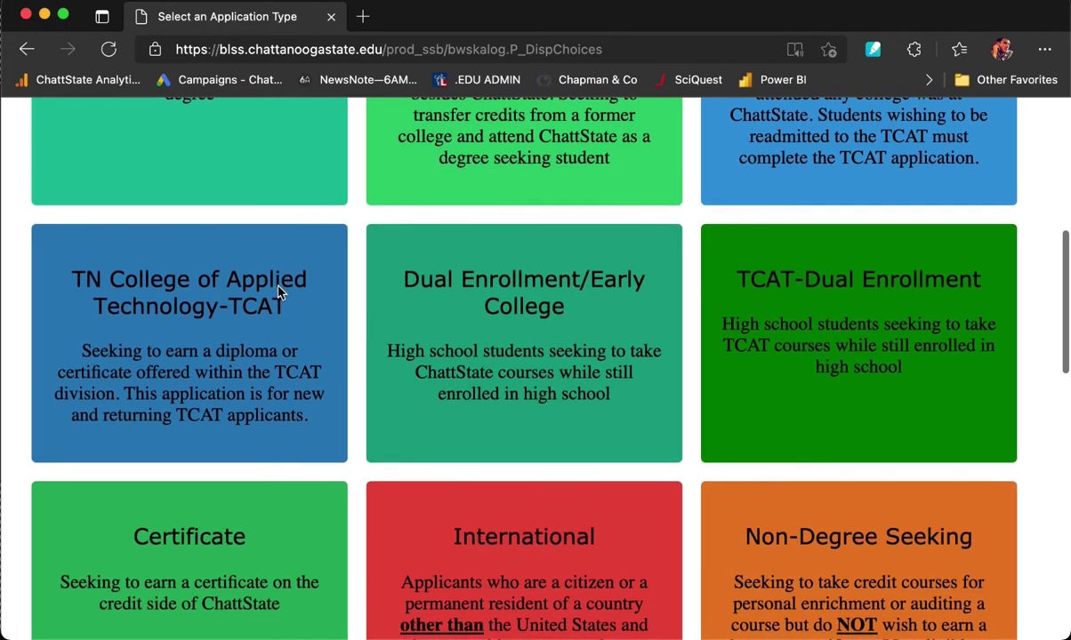
pyautogui.scroll(-12, 279, 285)
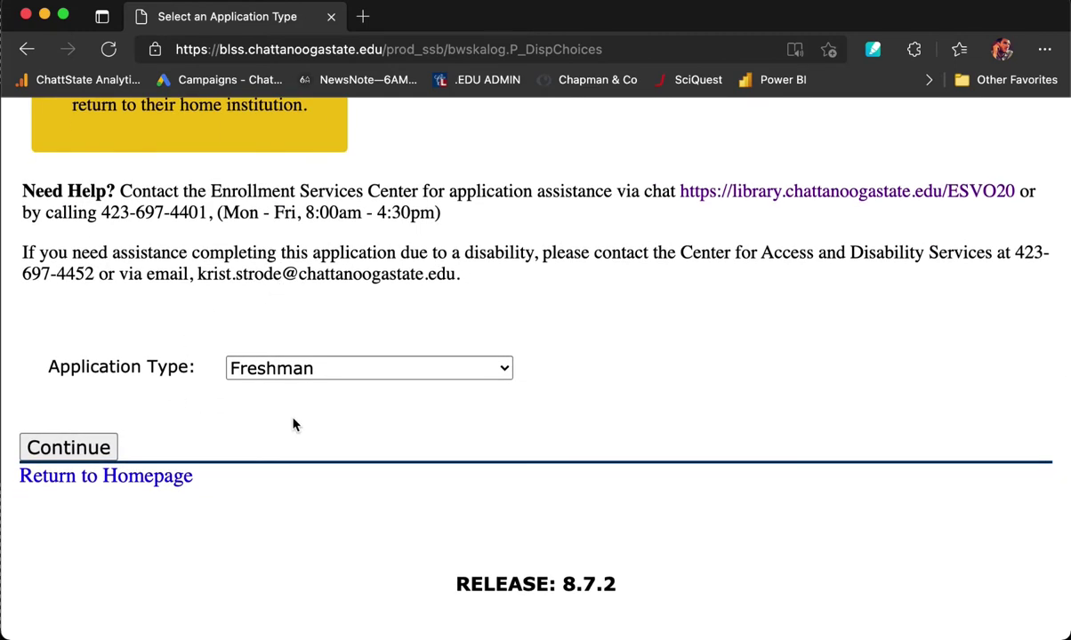
pyautogui.click(498, 370)
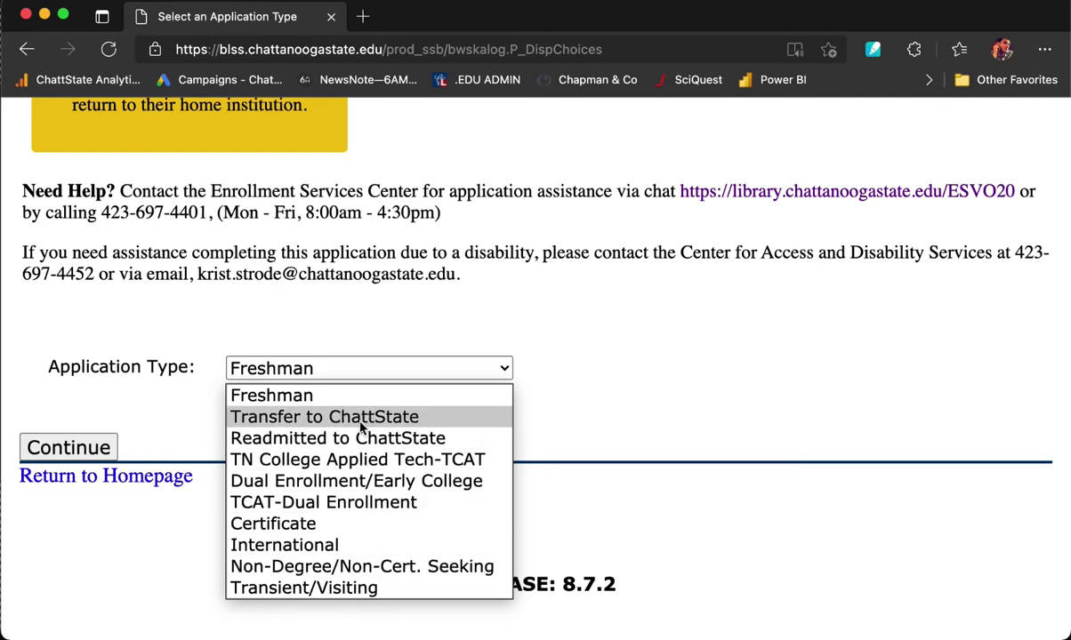
pyautogui.click(291, 400)
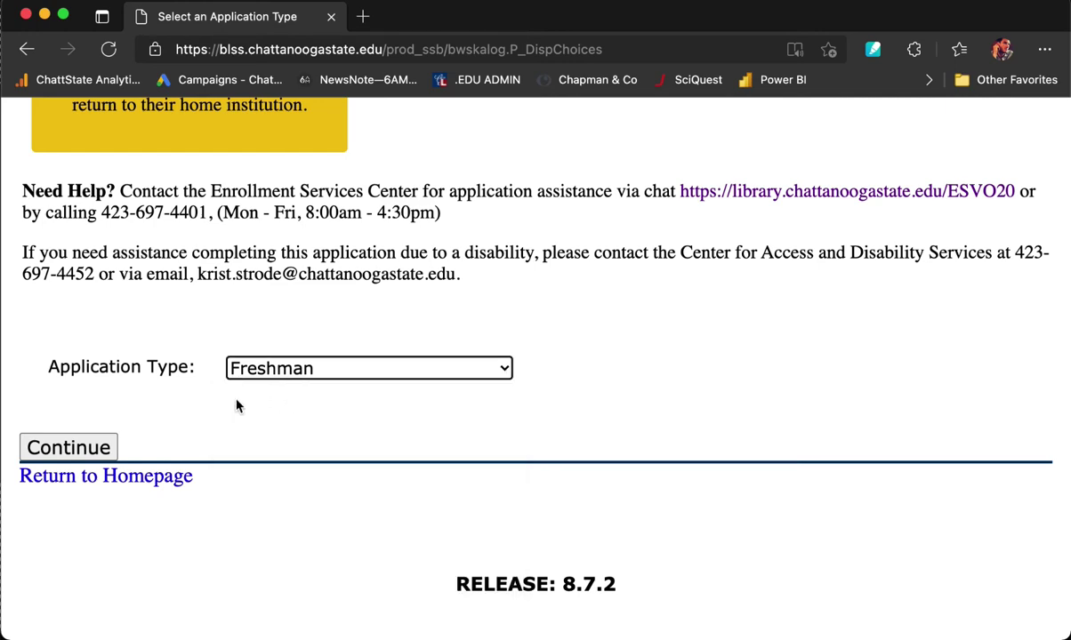
# Continue the Freshman application and pick Fall Credit Term 2022 as the admission term.
pyautogui.click(82, 449)
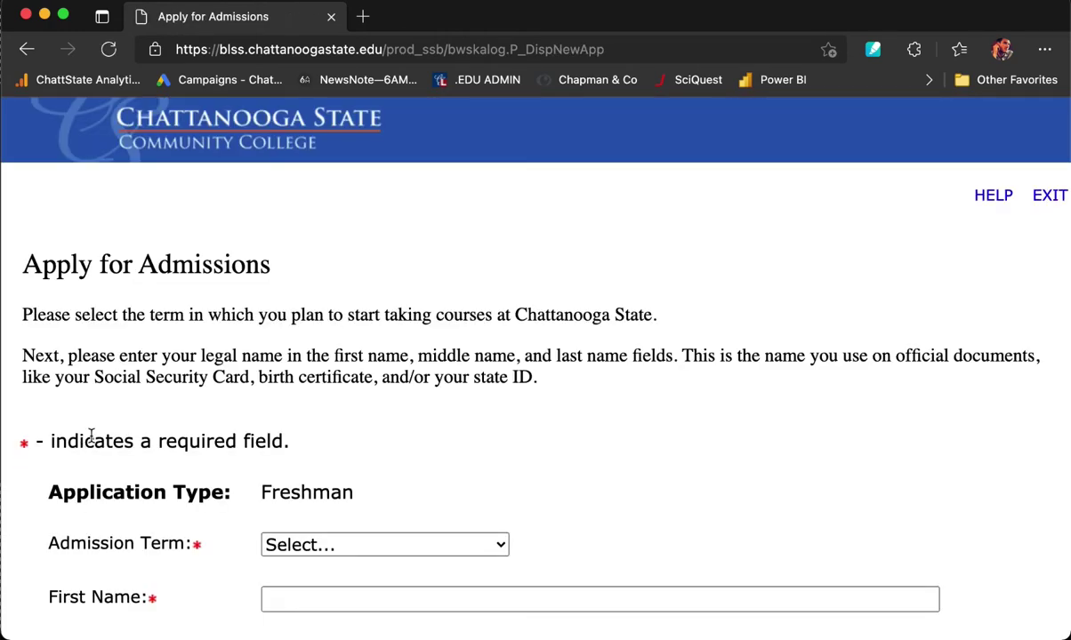
pyautogui.scroll(-4, 585, 414)
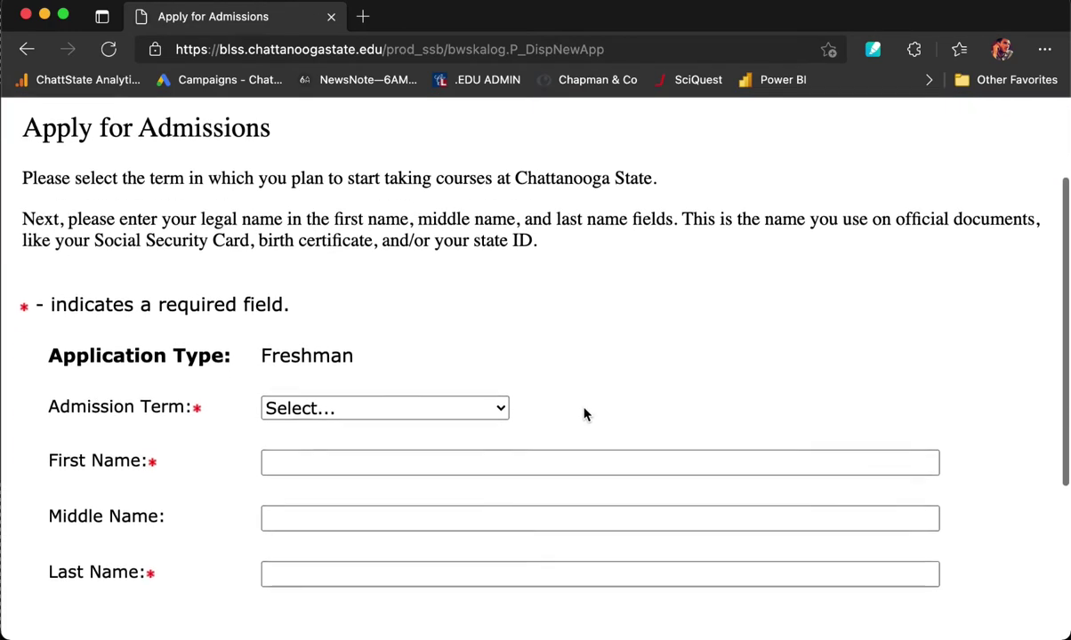
pyautogui.scroll(-2, 584, 414)
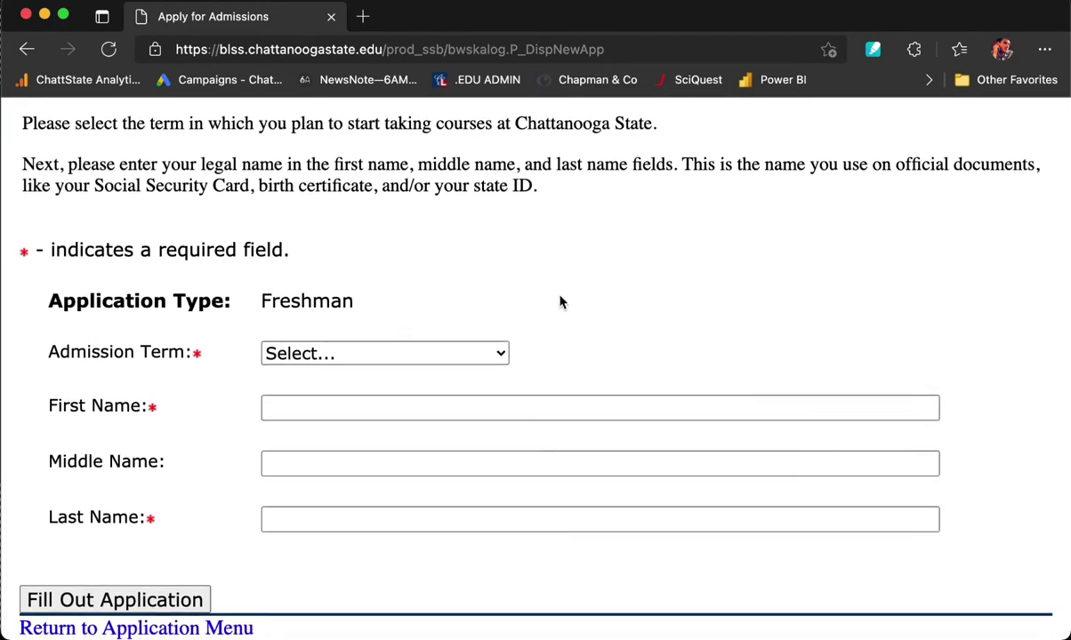
pyautogui.scroll(-1, 562, 301)
pyautogui.click(493, 344)
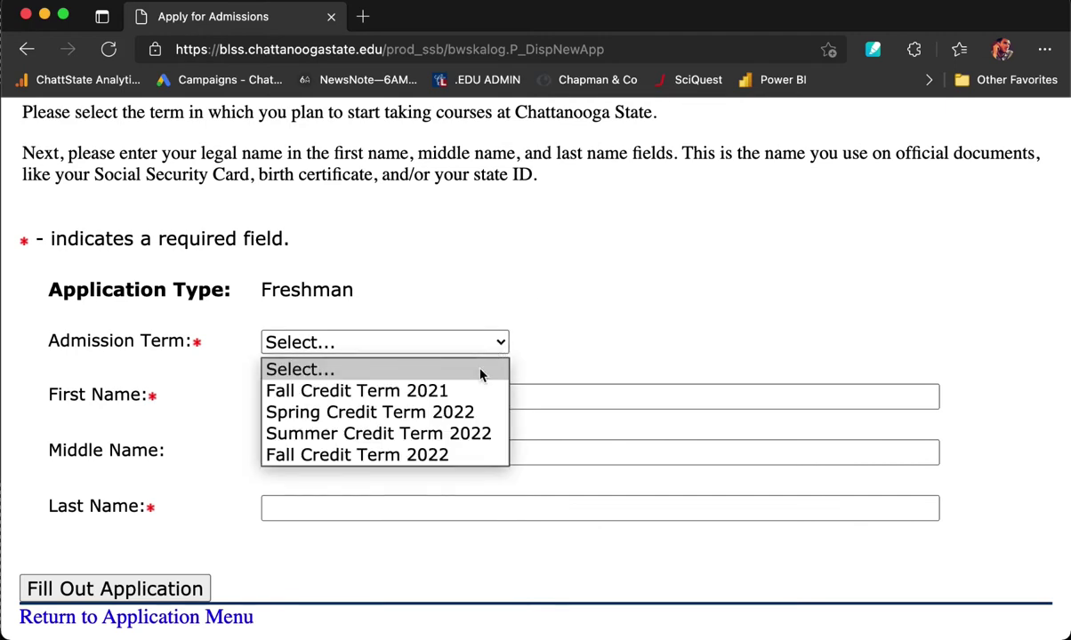
pyautogui.click(459, 457)
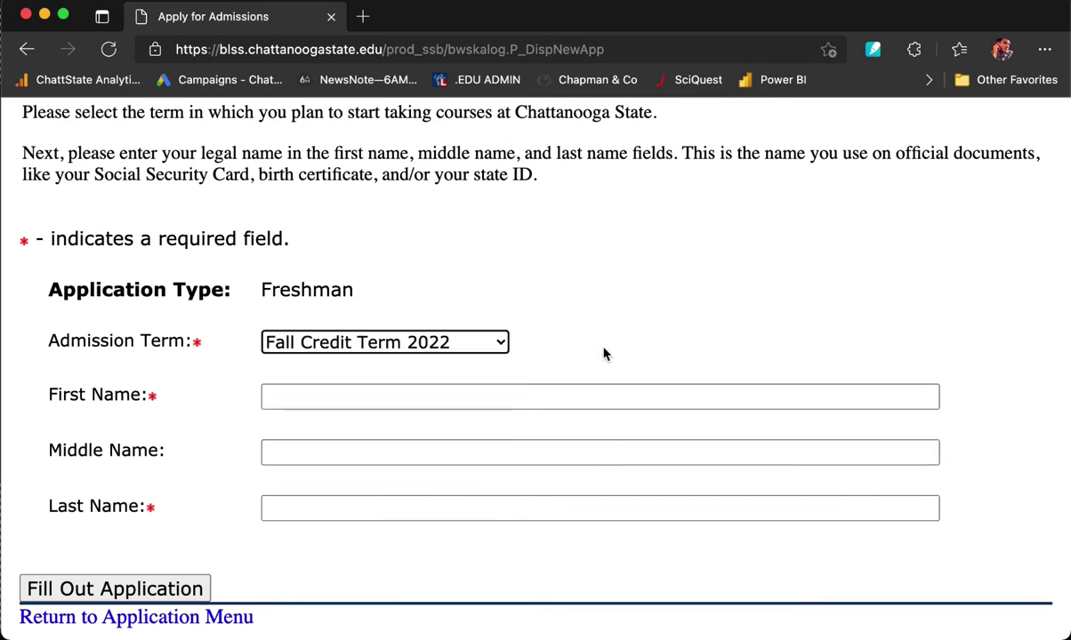
# Enter the applicant's legal first and last name and submit to start the application.
pyautogui.scroll(-2, 605, 354)
pyautogui.click(452, 350)
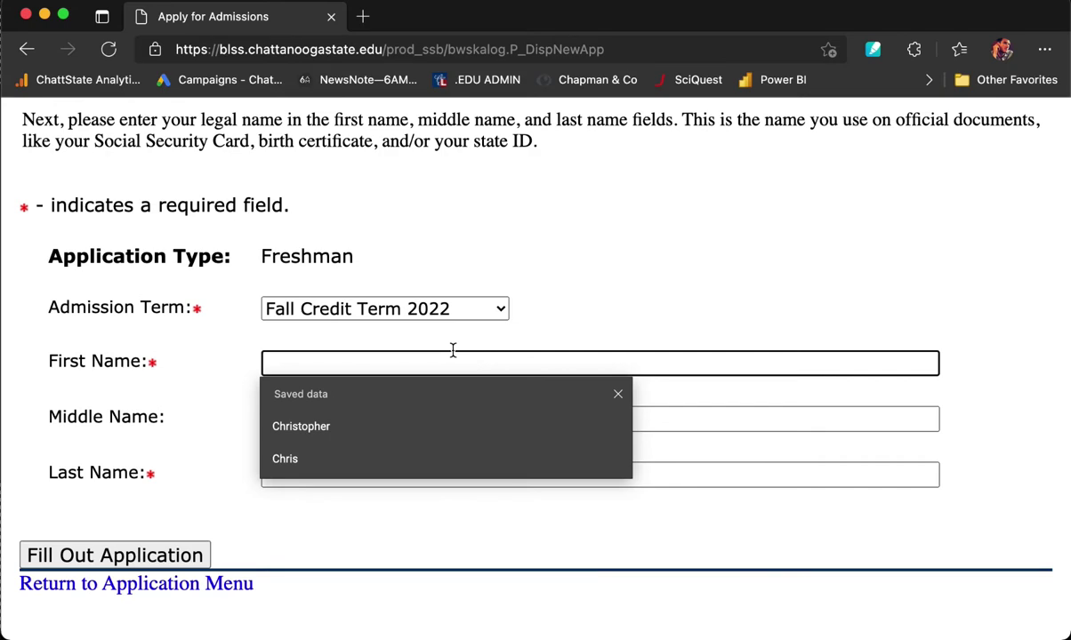
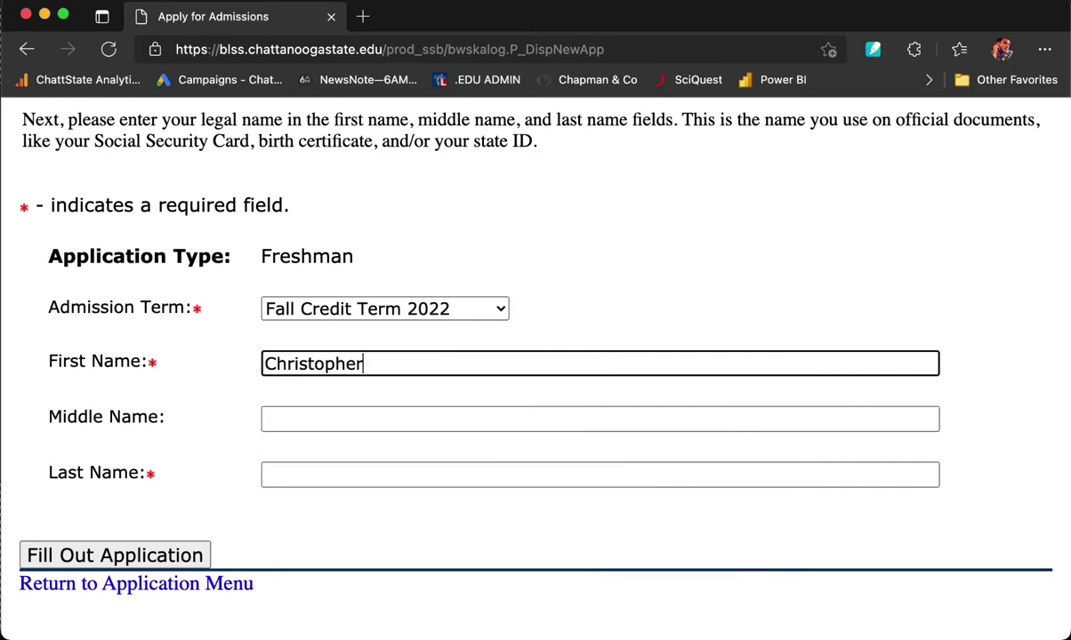
pyautogui.press('Tab')
pyautogui.press('Tab')
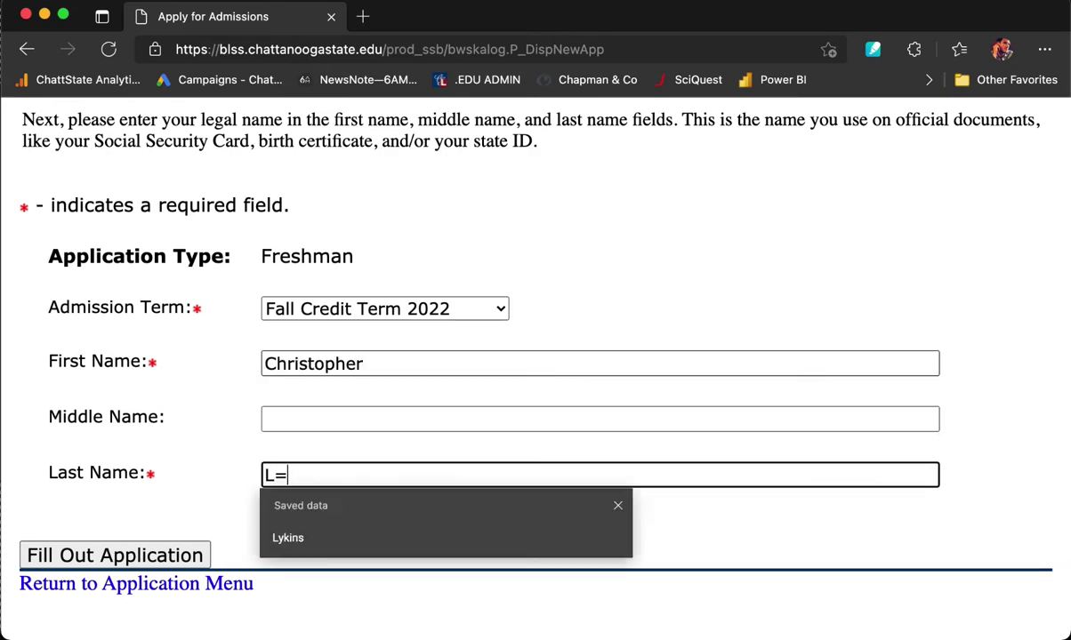
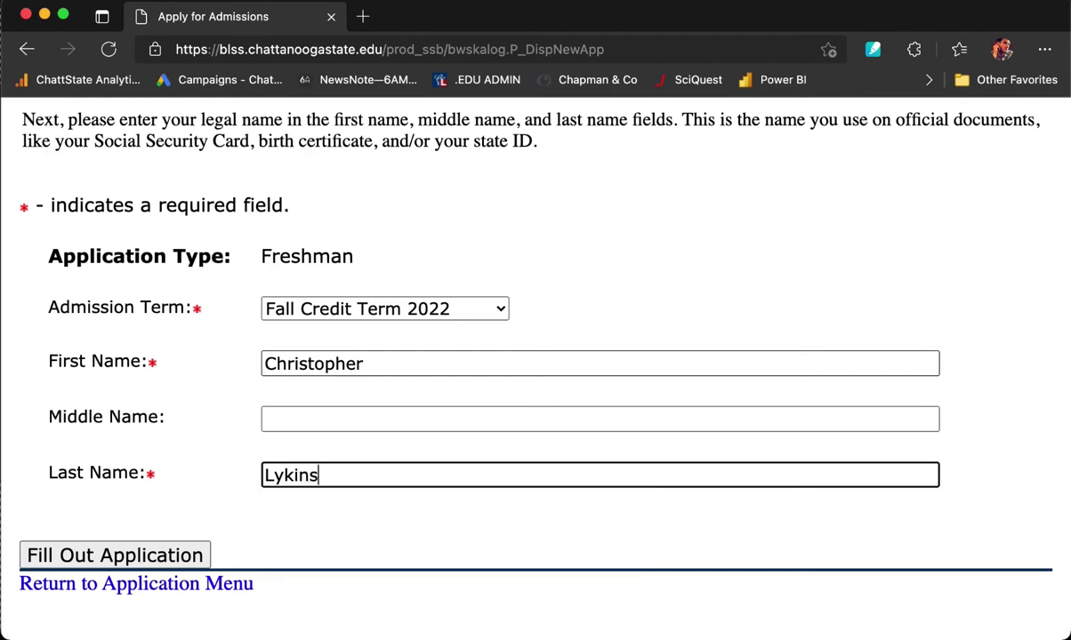
pyautogui.click(182, 556)
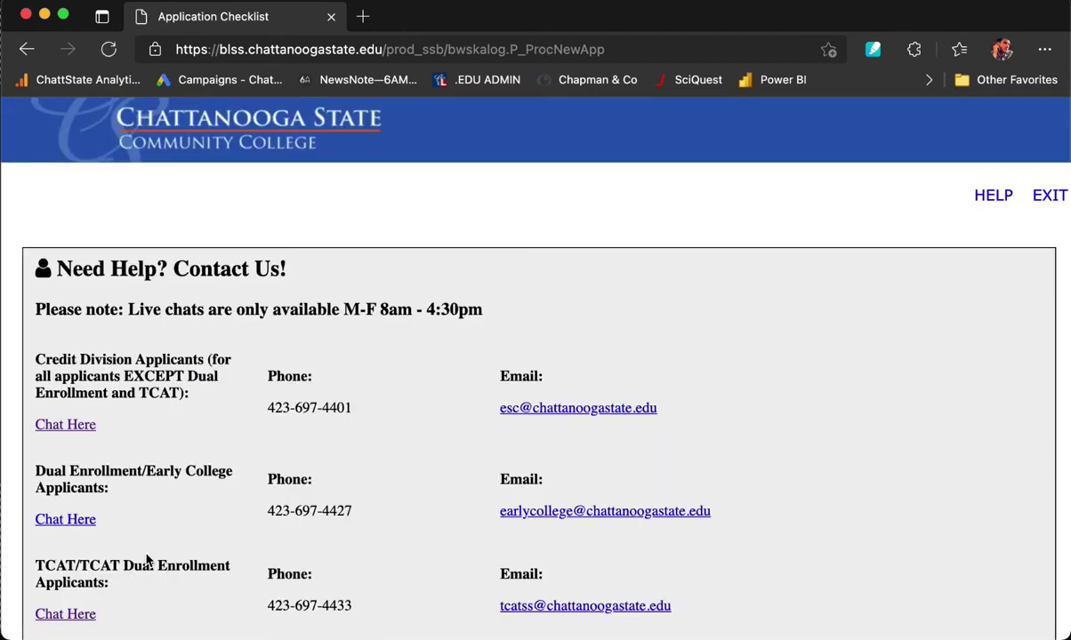
# Scroll through the Application Checklist's six sections, from Name to Planned Course of Study.
pyautogui.scroll(-2, 398, 434)
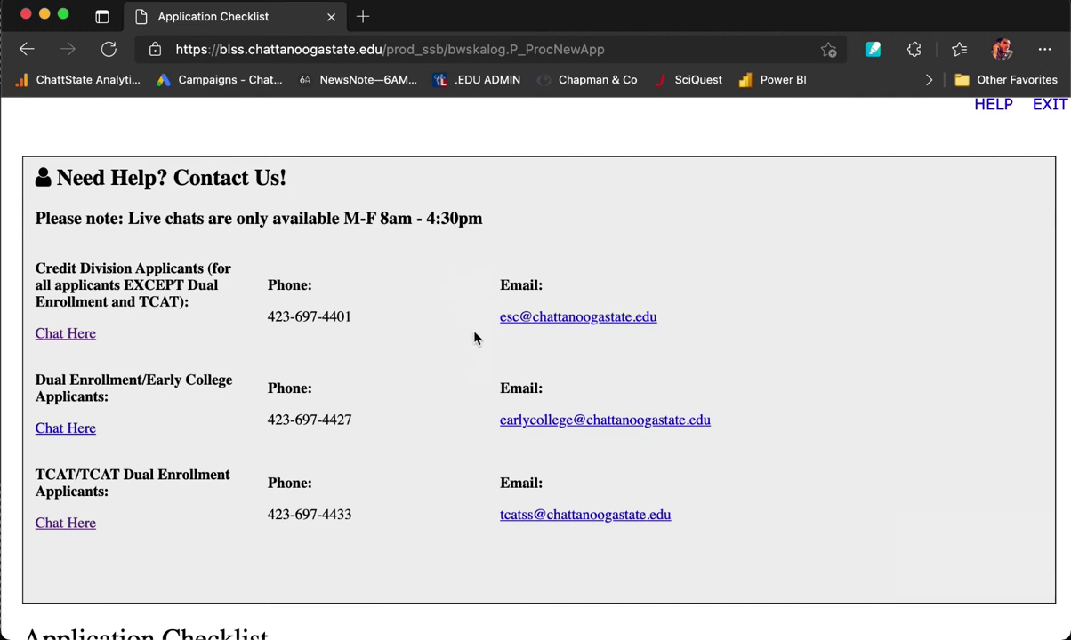
pyautogui.scroll(-5, 472, 518)
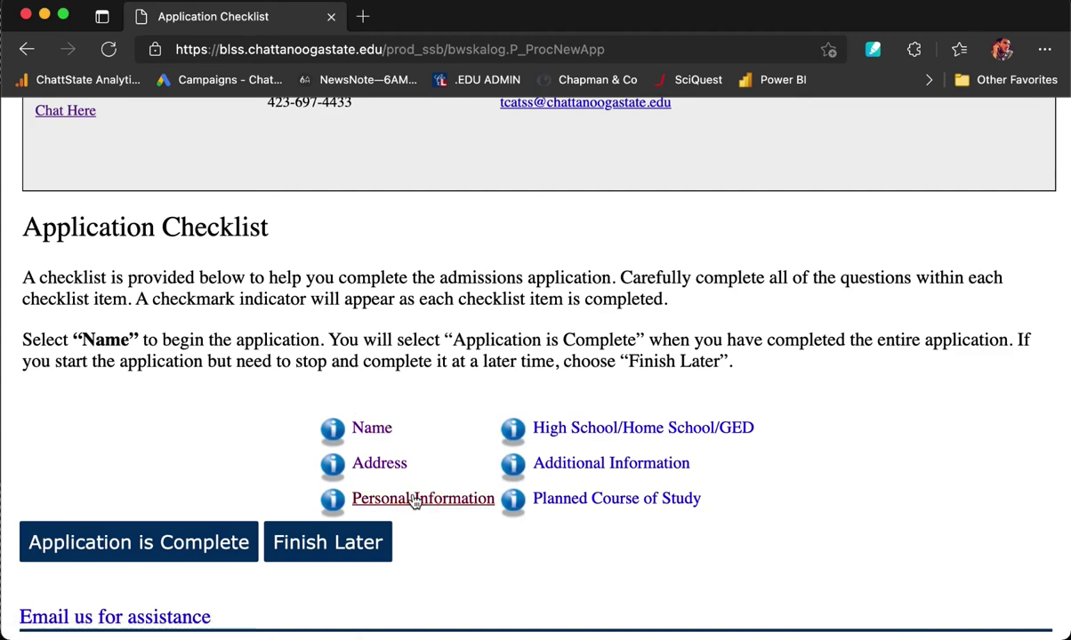
pyautogui.scroll(-1, 438, 431)
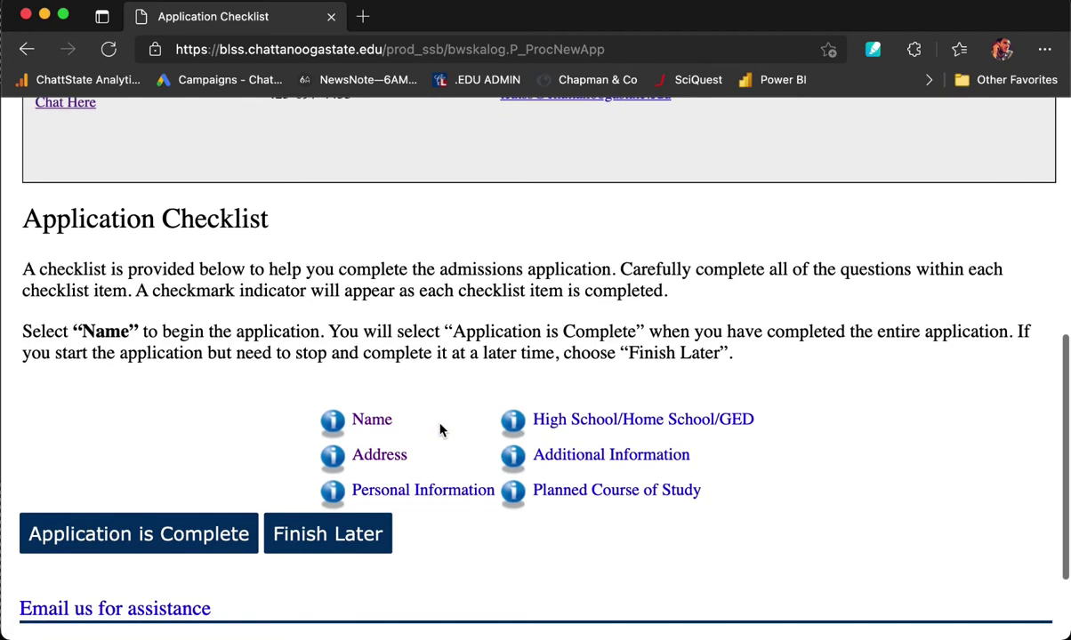
# Open the Name section, add the applicant's preferred first name, and save it.
pyautogui.click(370, 421)
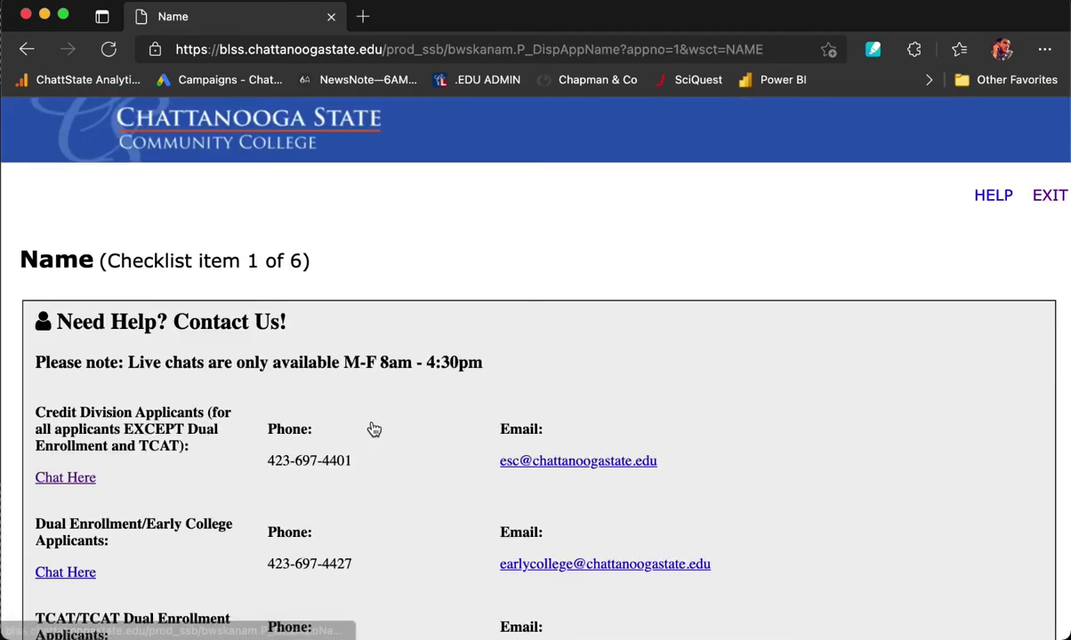
pyautogui.scroll(-1, 370, 430)
pyautogui.scroll(-10, 373, 430)
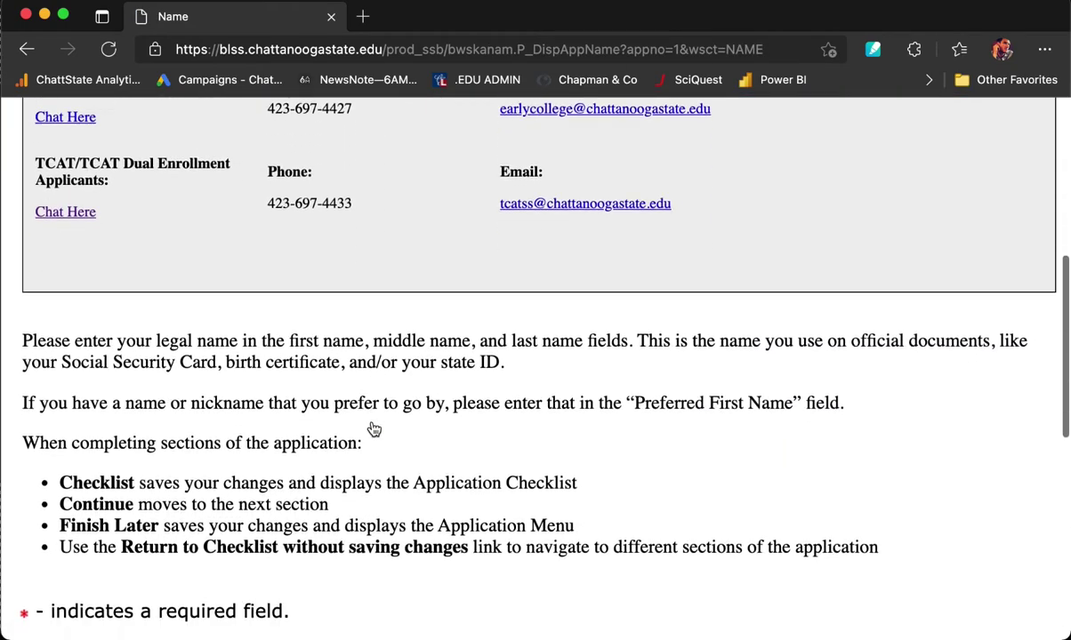
pyautogui.scroll(-5, 373, 429)
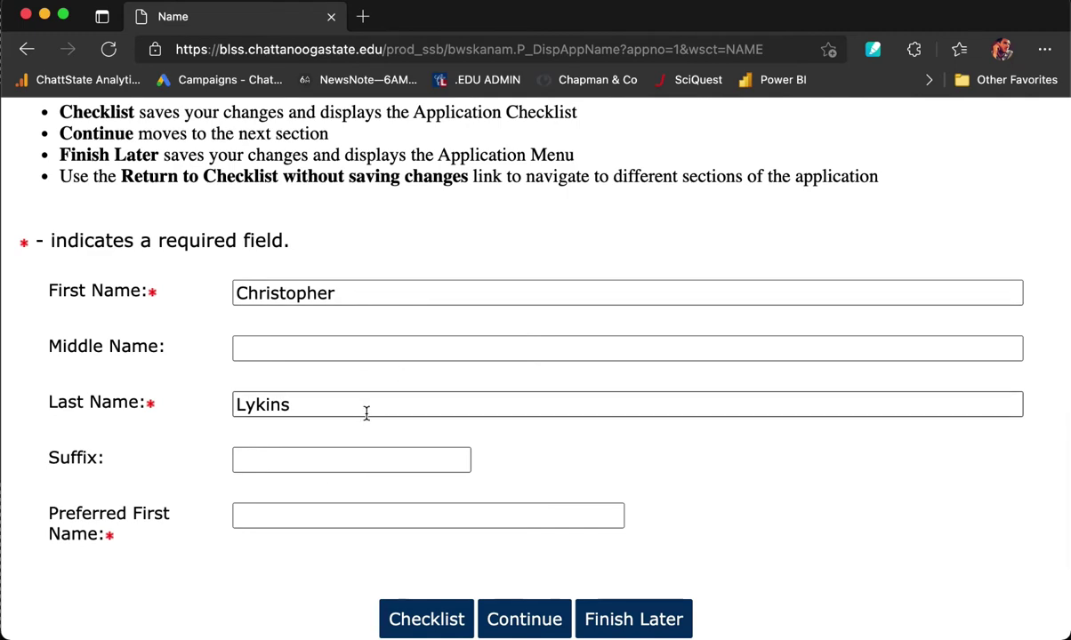
pyautogui.click(313, 517)
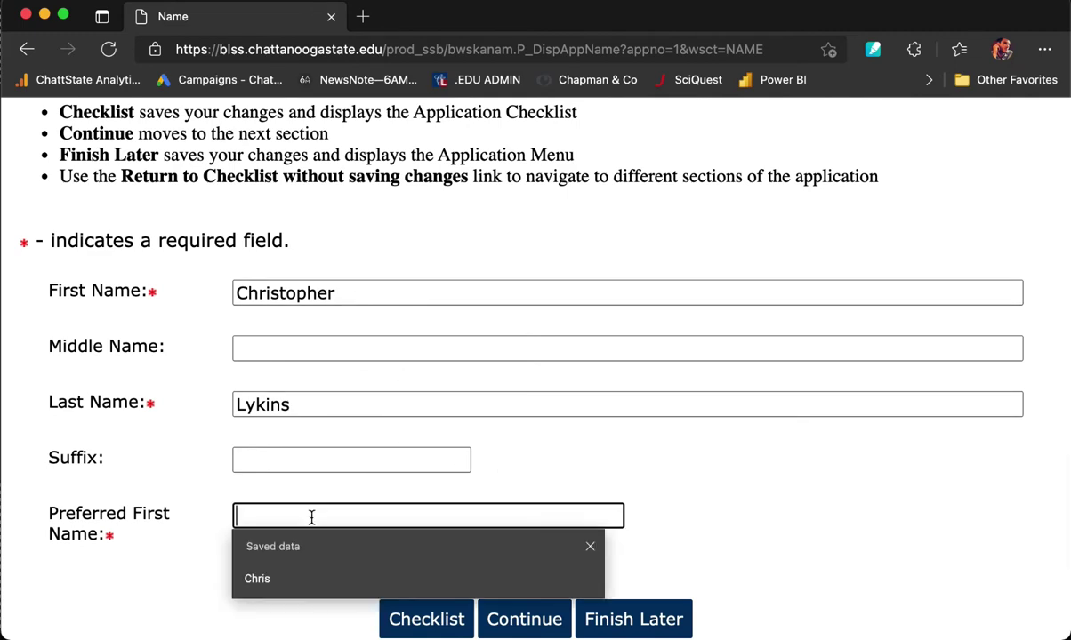
pyautogui.write('CHris')
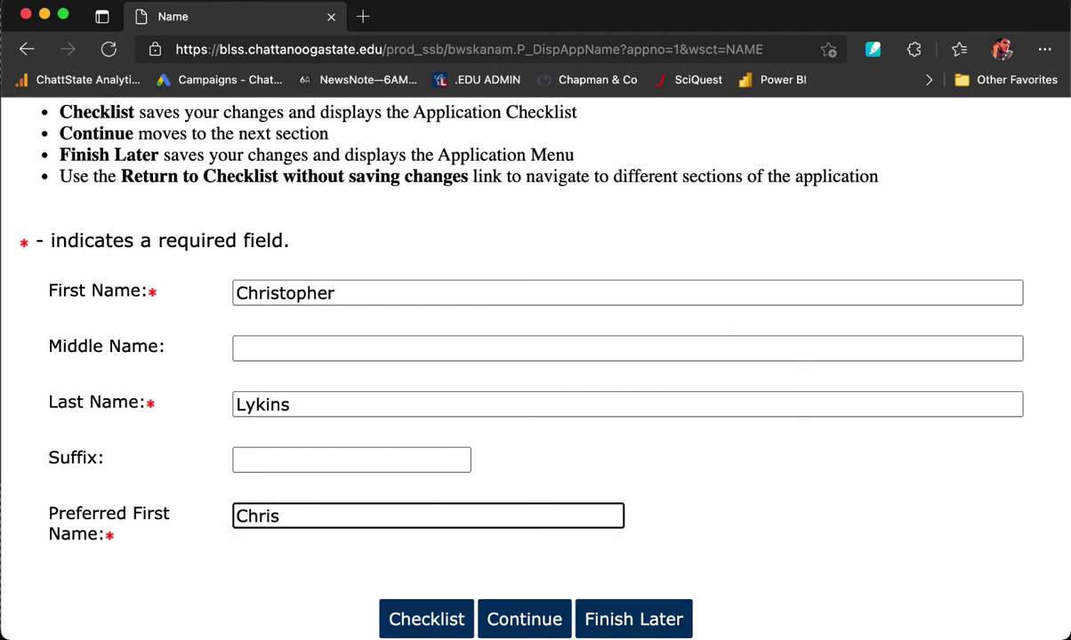
pyautogui.scroll(-2, 315, 585)
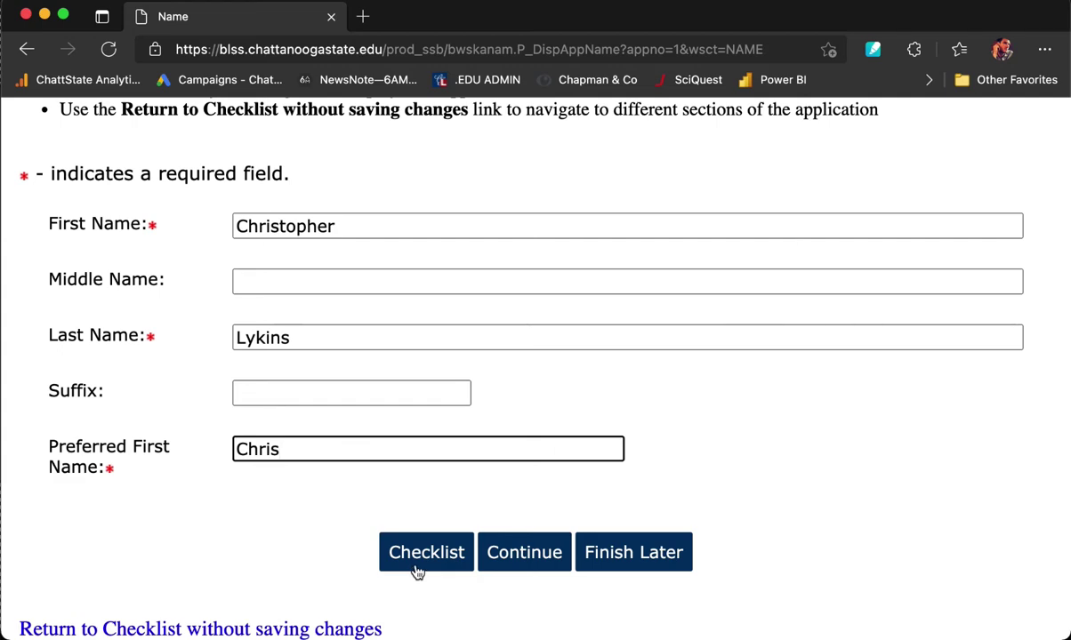
pyautogui.click(517, 555)
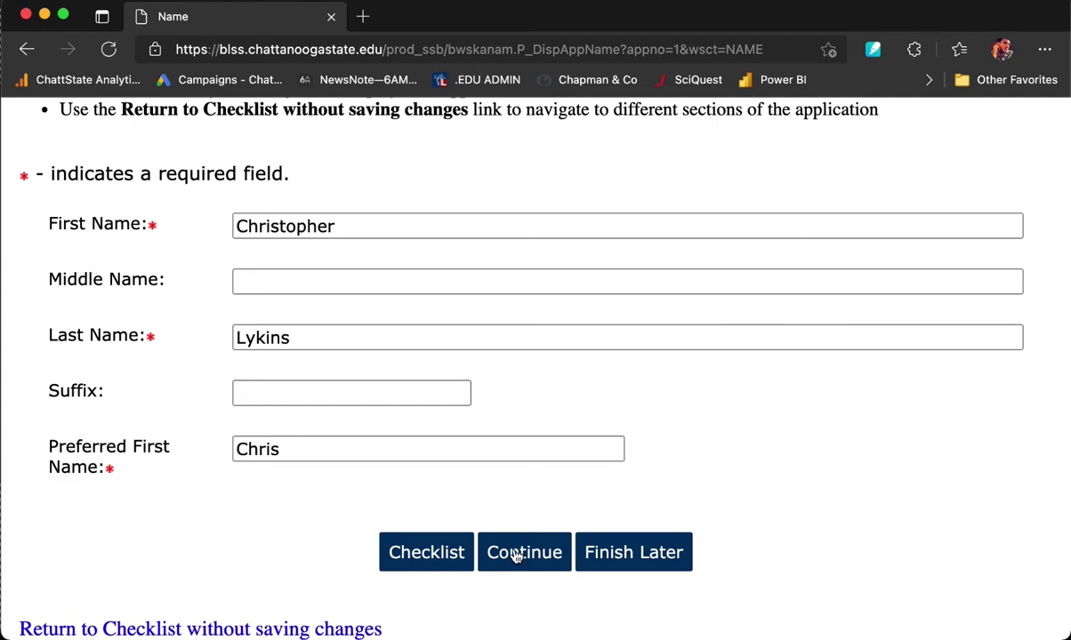
pyautogui.scroll(-5, 516, 556)
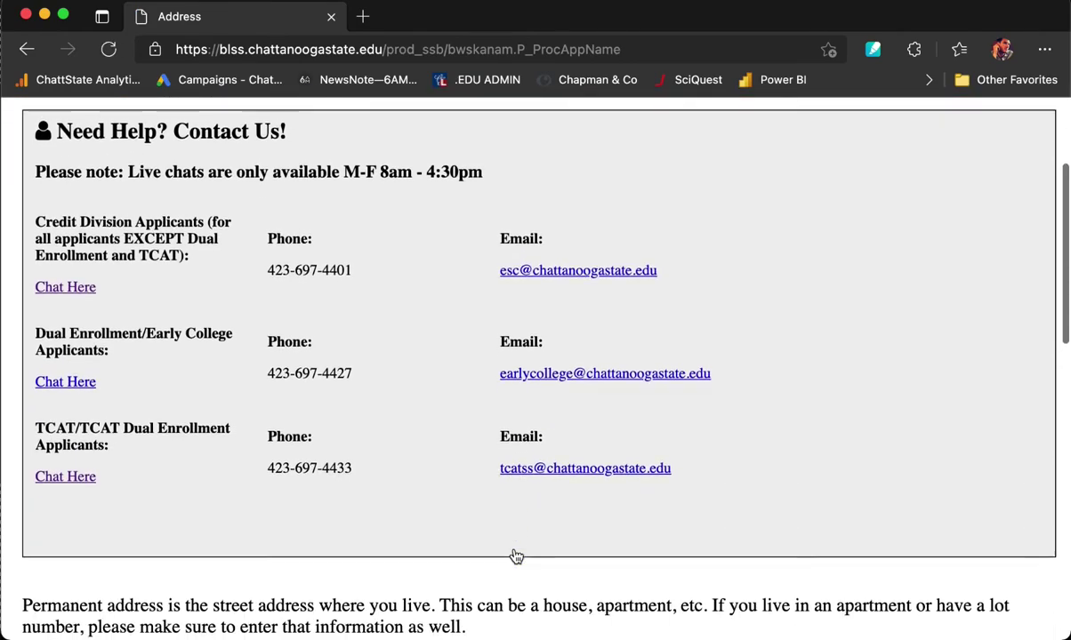
# Enter the applicant's permanent street address, including unit number, and the city.
pyautogui.scroll(-5, 516, 557)
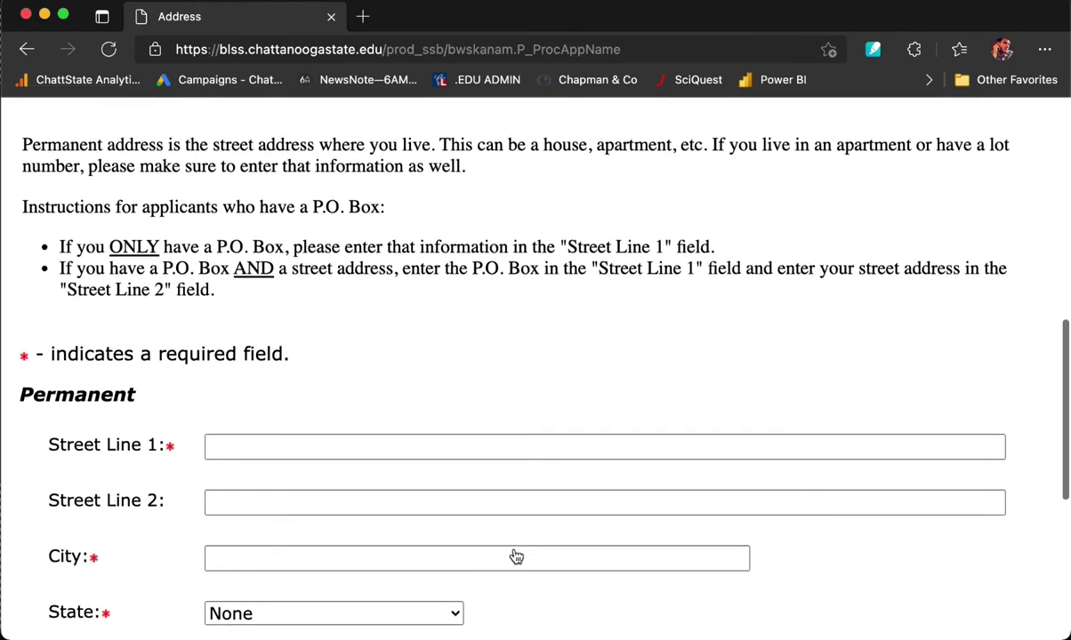
pyautogui.scroll(-2, 516, 557)
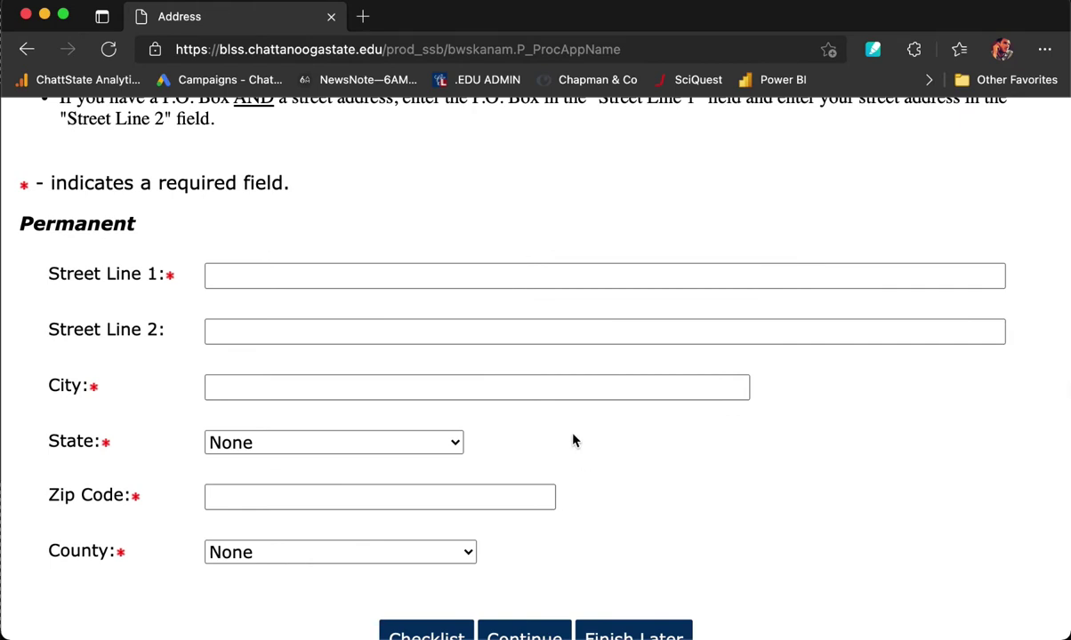
pyautogui.click(281, 276)
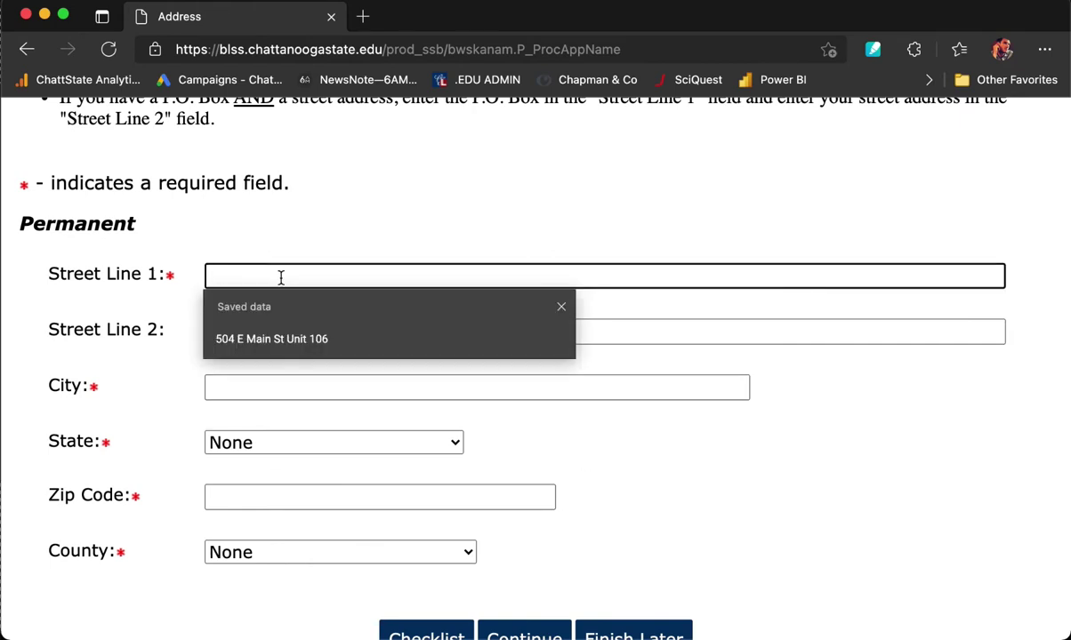
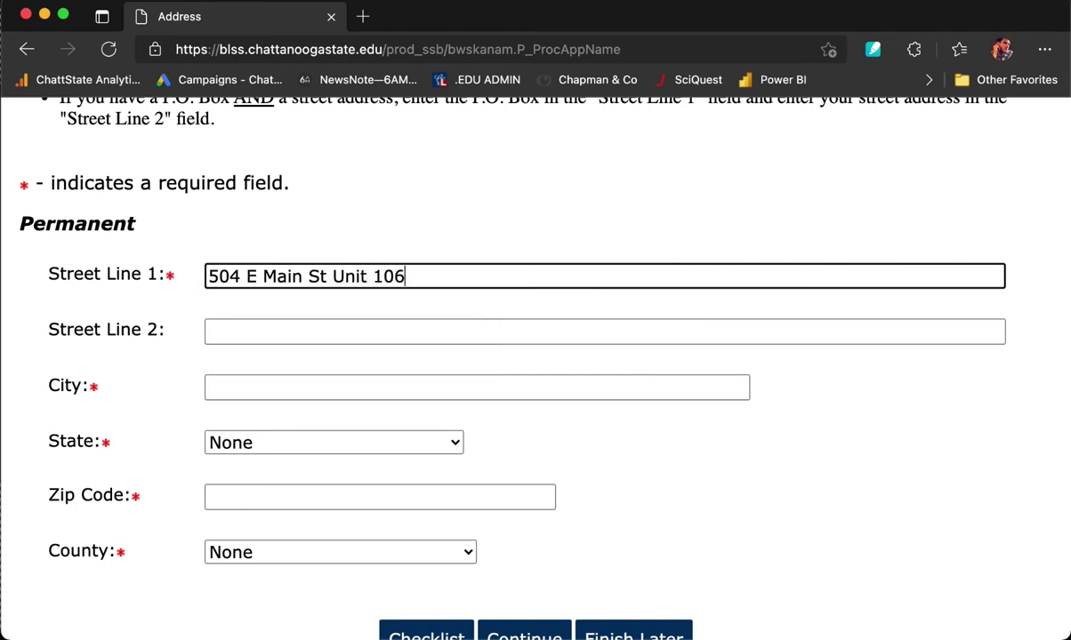
pyautogui.press('Tab')
pyautogui.press('Tab')
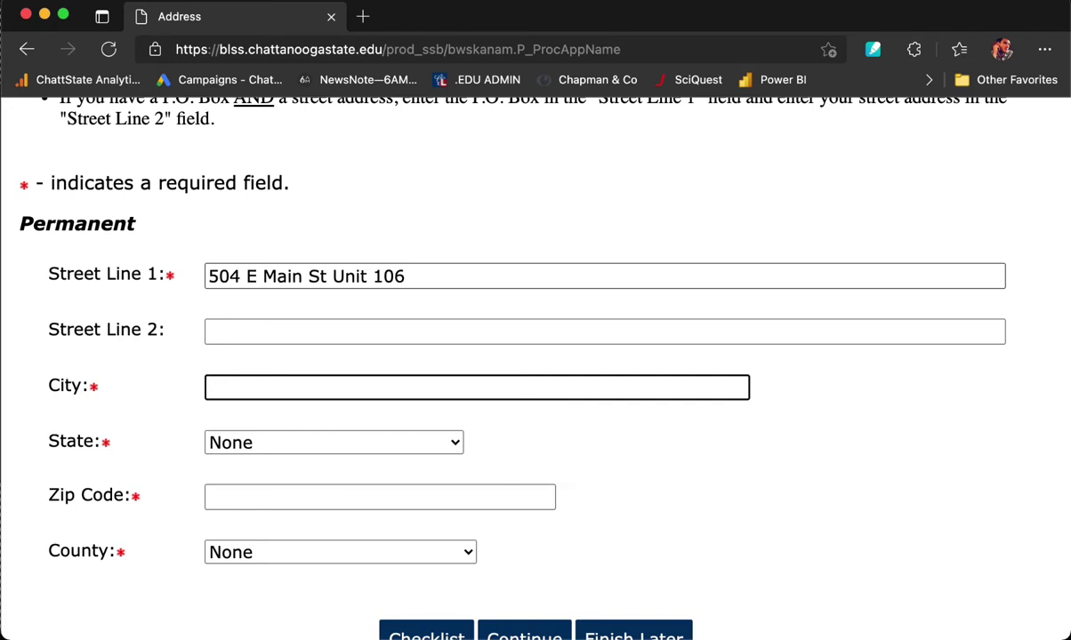
pyautogui.write('Chattanooga')
# Complete the remaining address fields and save the permanent address.
pyautogui.press('Tab')
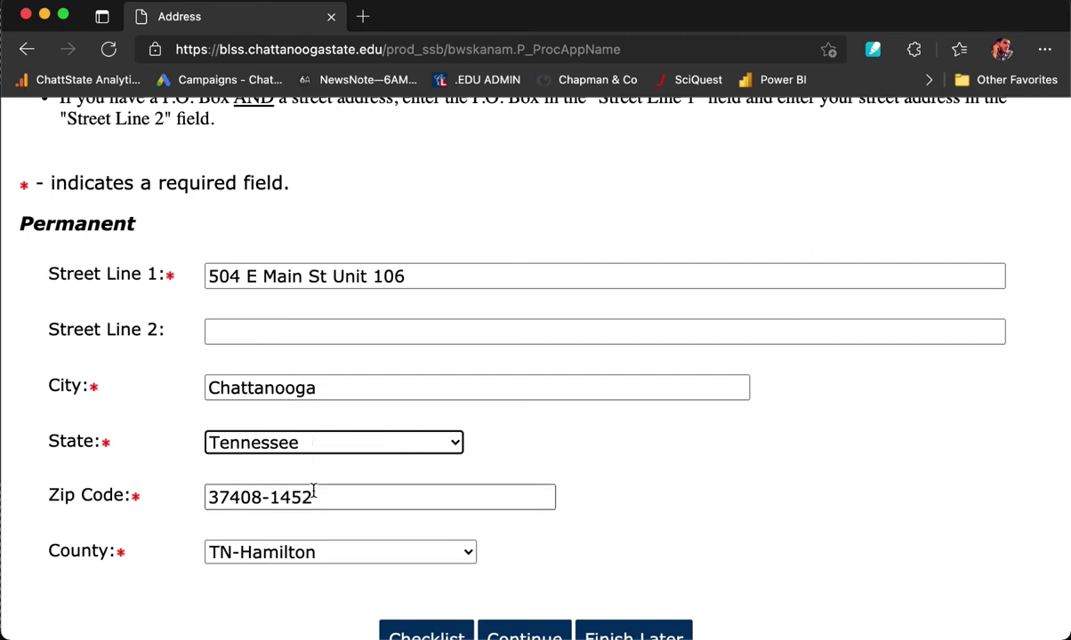
pyautogui.scroll(-1, 313, 492)
pyautogui.scroll(-2, 323, 478)
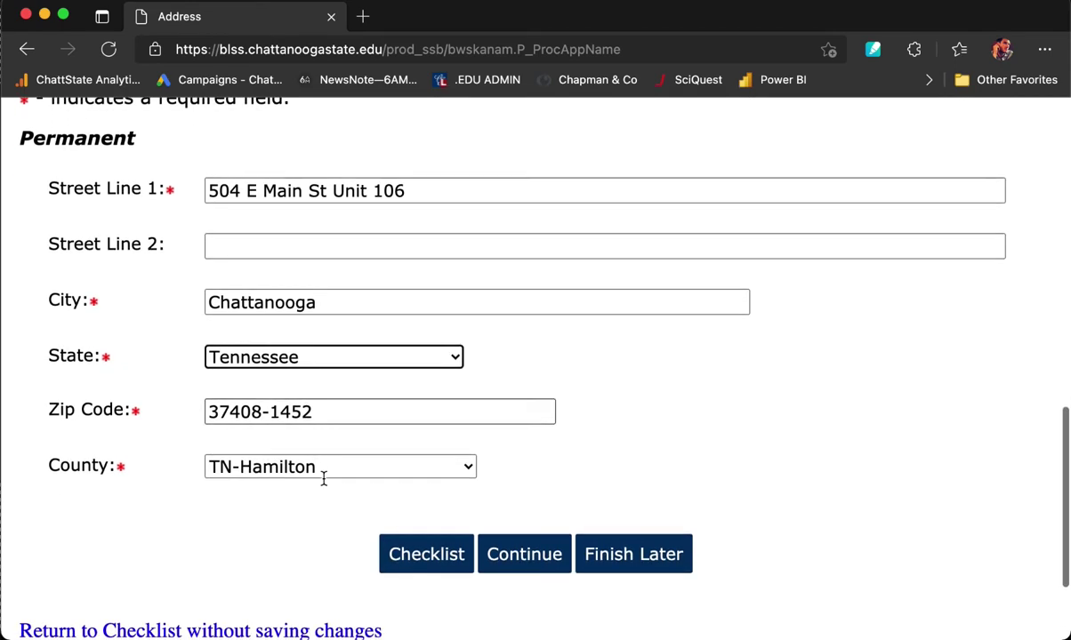
pyautogui.click(524, 556)
# Enter the placeholder social security number in the SSN field.
pyautogui.scroll(-10, 524, 566)
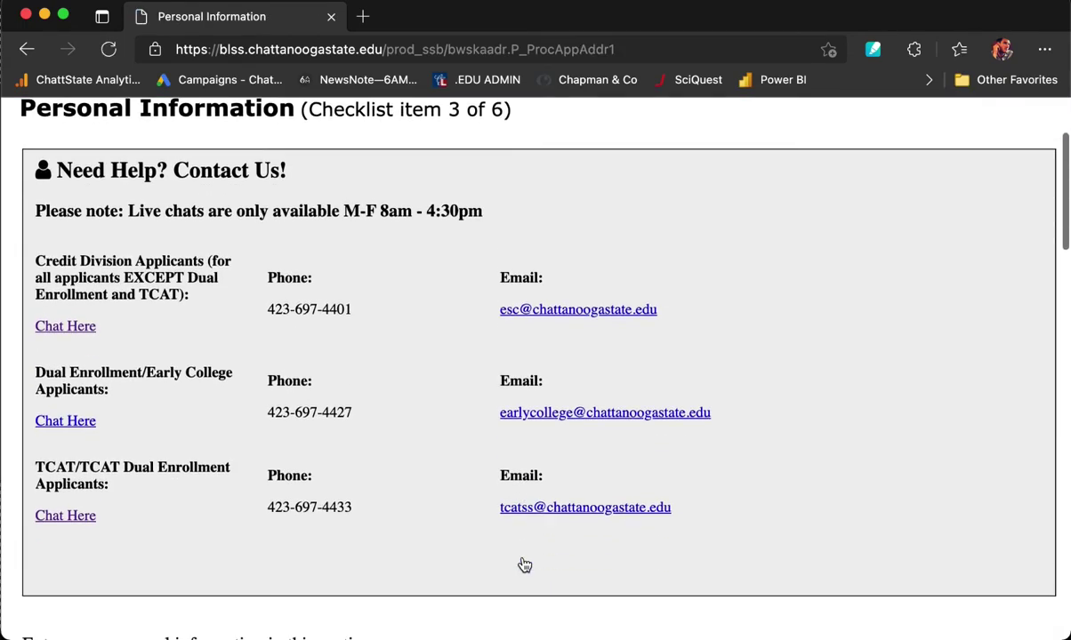
pyautogui.scroll(-3, 524, 565)
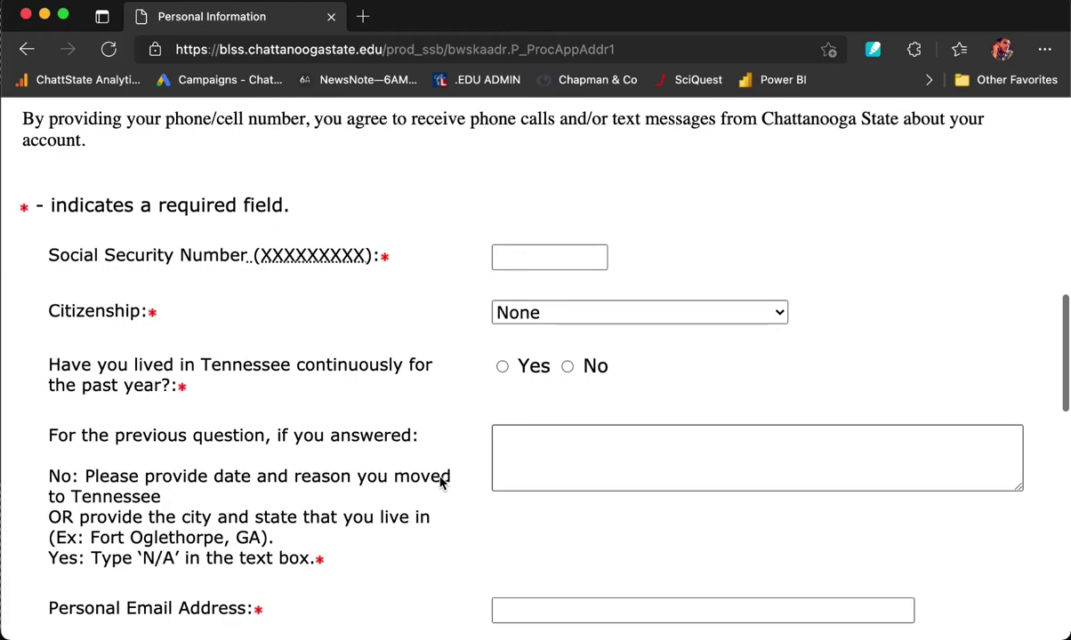
pyautogui.scroll(1, 449, 318)
pyautogui.scroll(1, 447, 316)
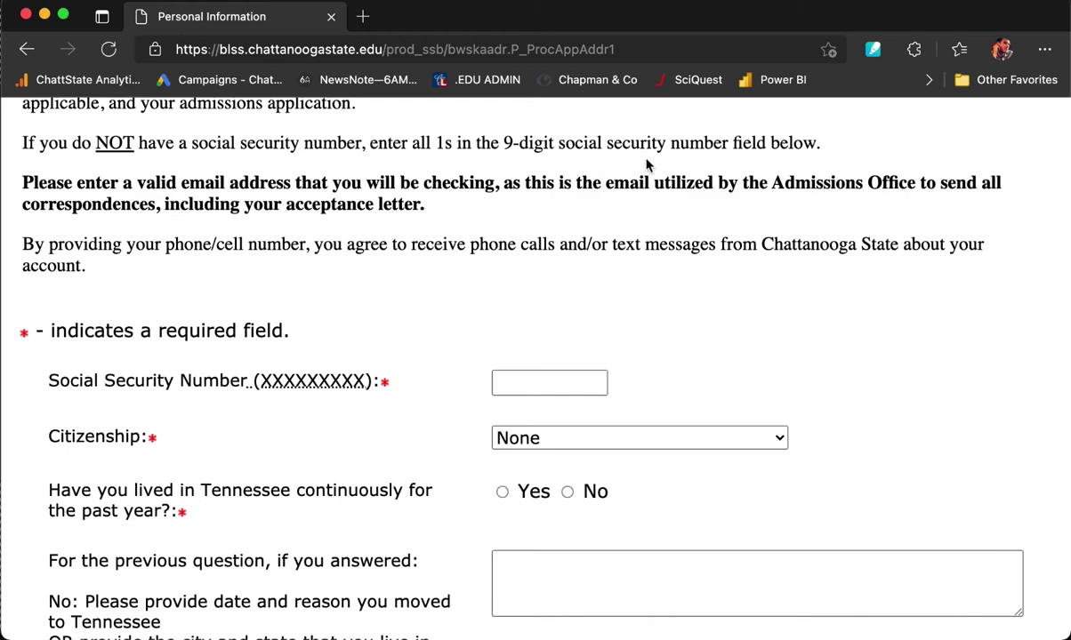
pyautogui.click(551, 385)
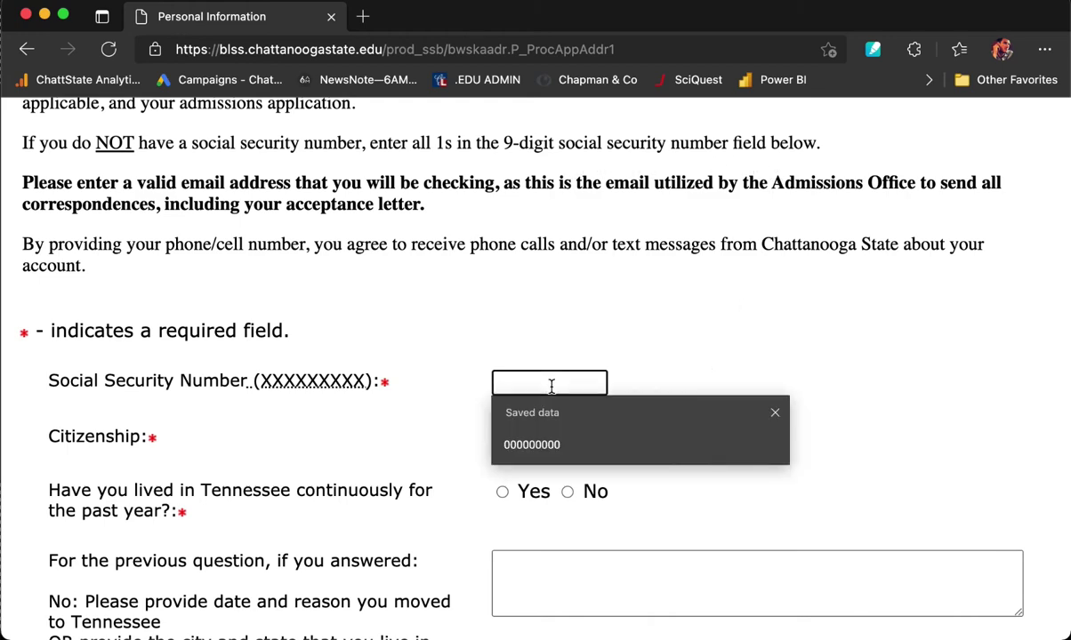
pyautogui.write('111111111')
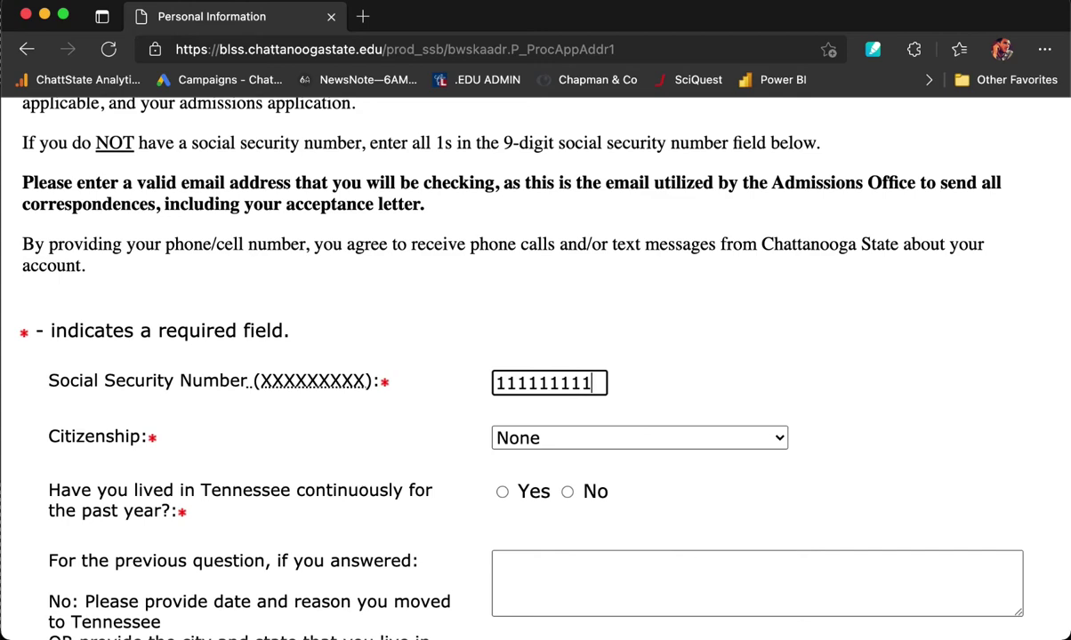
# Set citizenship to US Citizen.
pyautogui.scroll(-2, 534, 356)
pyautogui.click(547, 365)
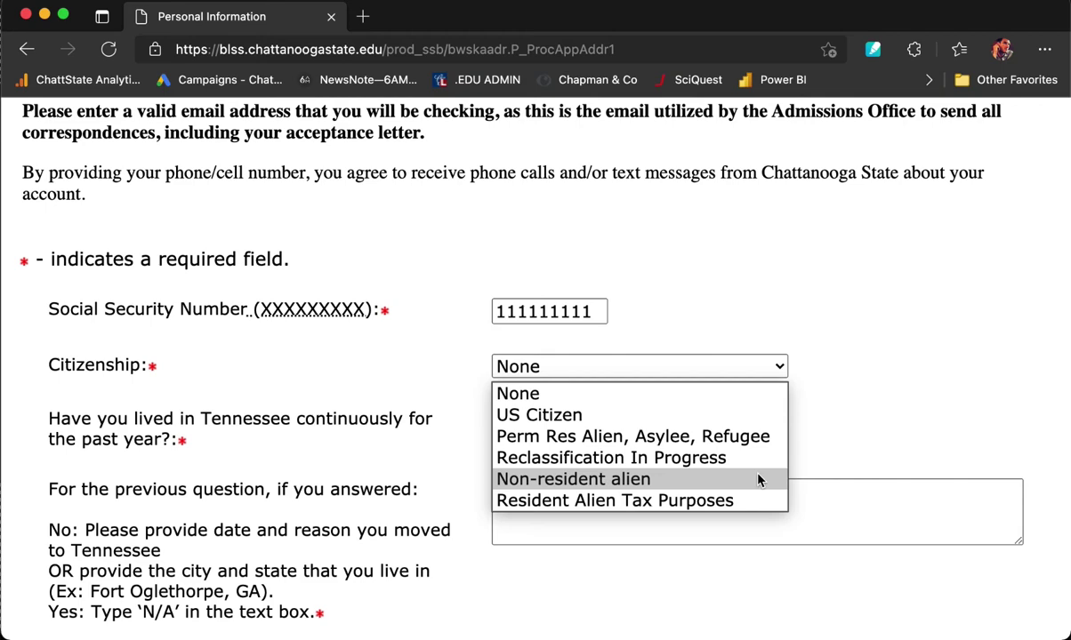
pyautogui.click(753, 414)
pyautogui.scroll(-2, 707, 413)
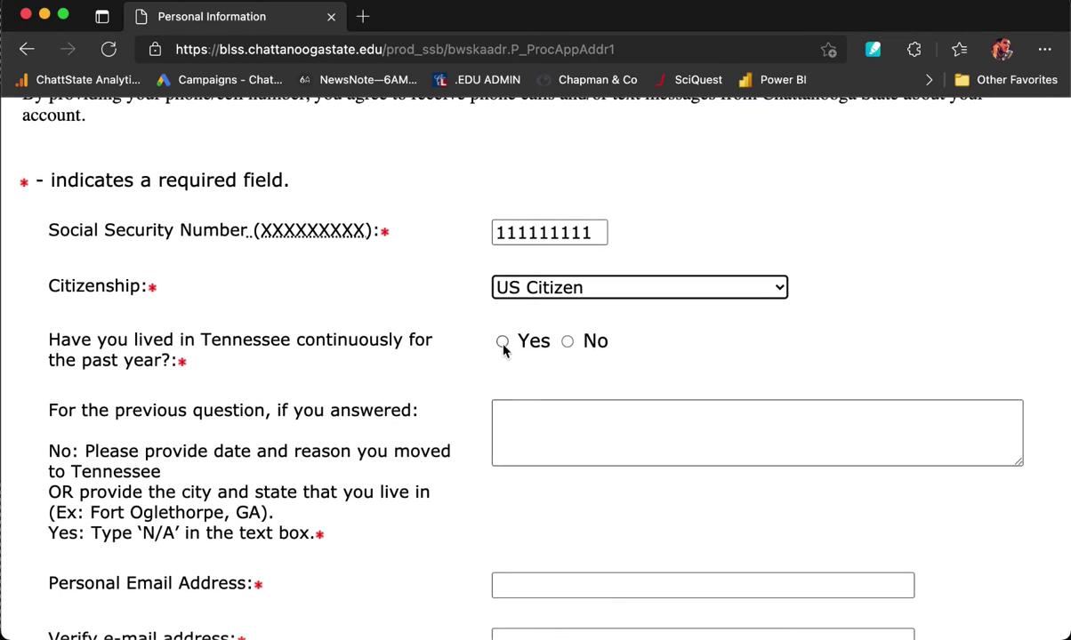
# Answer Yes to living in Tennessee the past year and enter N/A as the explanation.
pyautogui.click(502, 345)
pyautogui.scroll(-1, 472, 396)
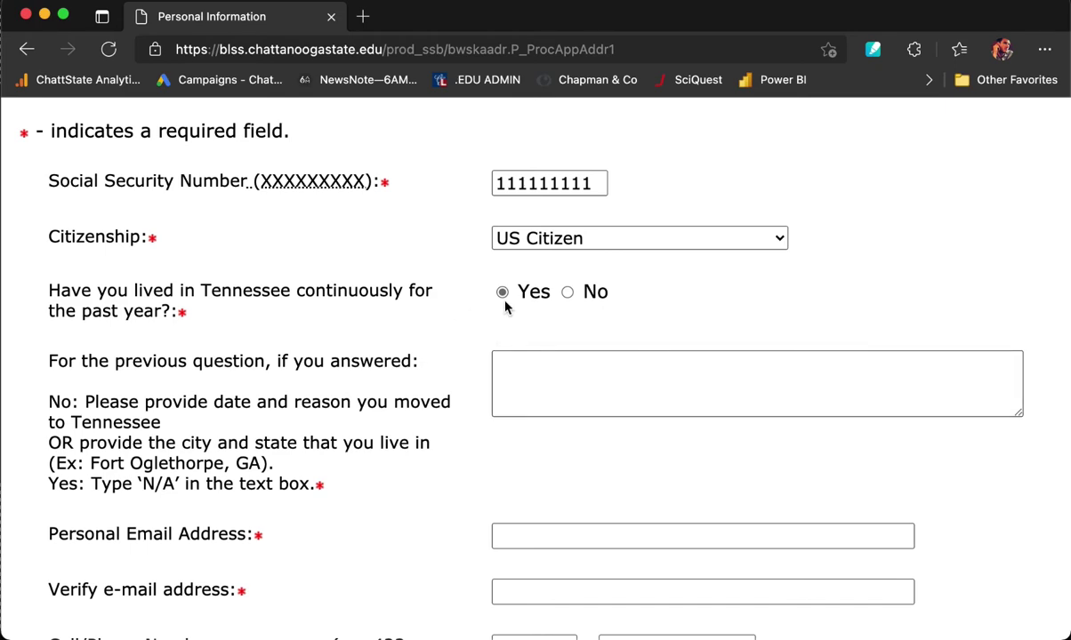
pyautogui.click(517, 364)
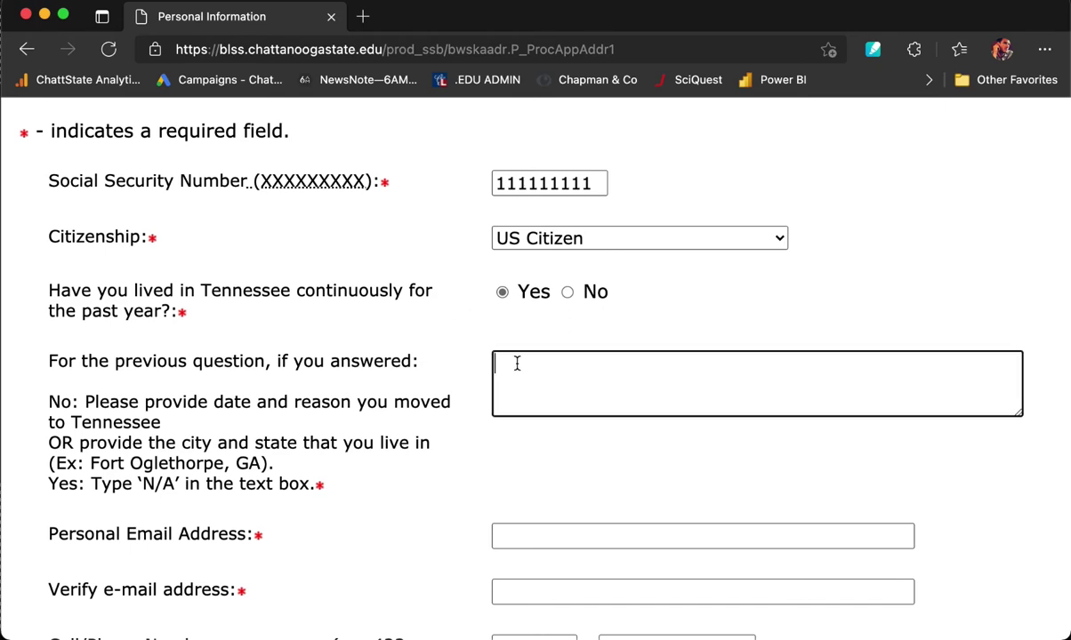
pyautogui.write('N/A')
# Enter the personal e-mail address and repeat it in the verification field.
pyautogui.scroll(-1, 535, 355)
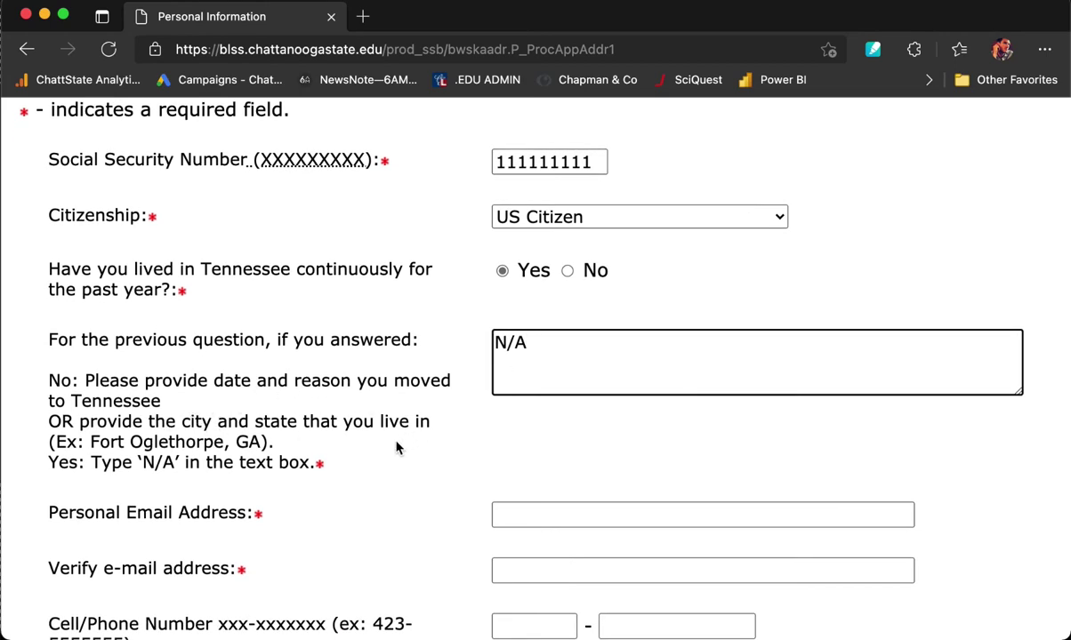
pyautogui.scroll(-1, 397, 446)
pyautogui.scroll(-3, 396, 447)
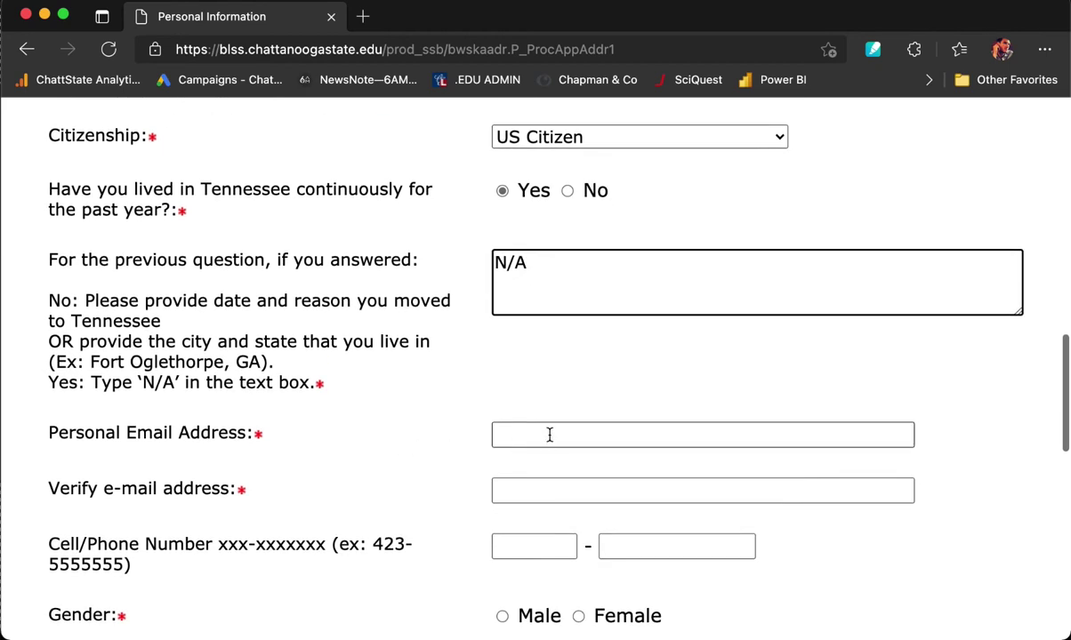
pyautogui.click(550, 434)
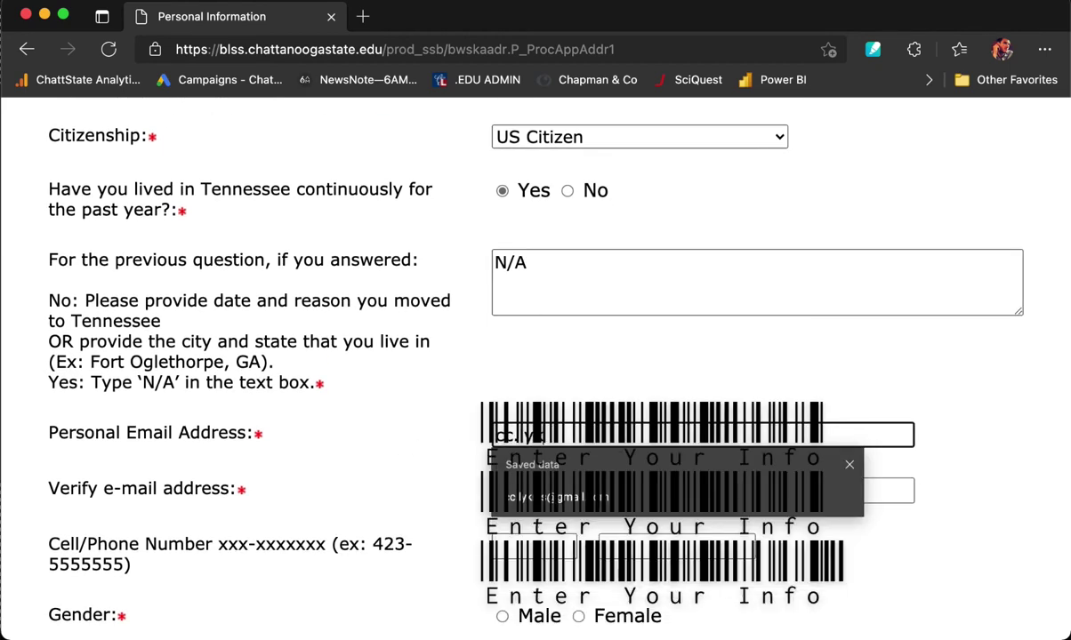
pyautogui.press('Tab')
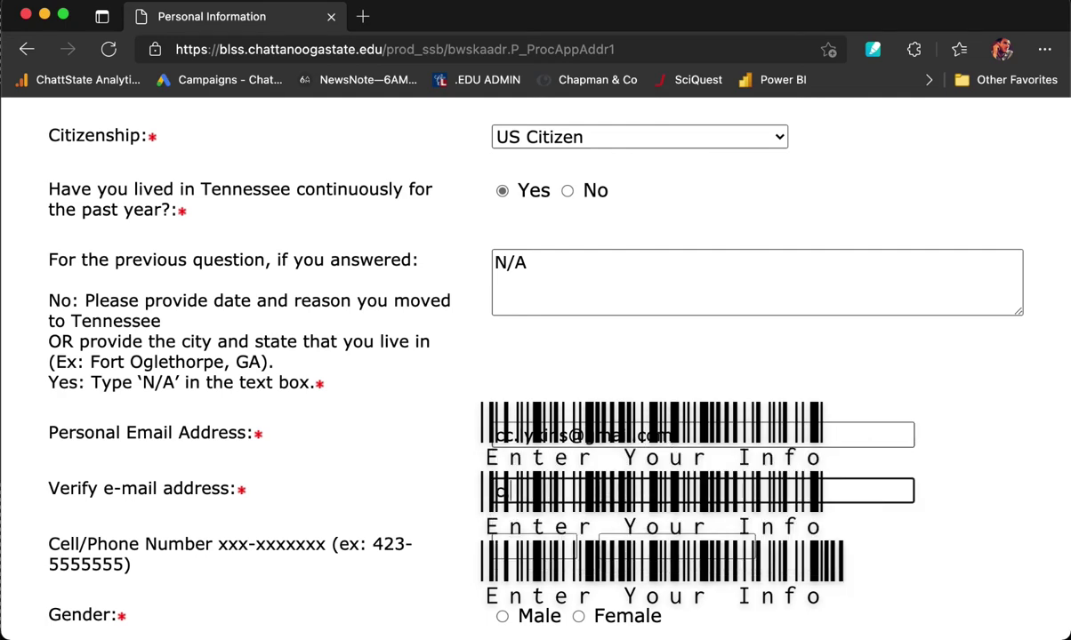
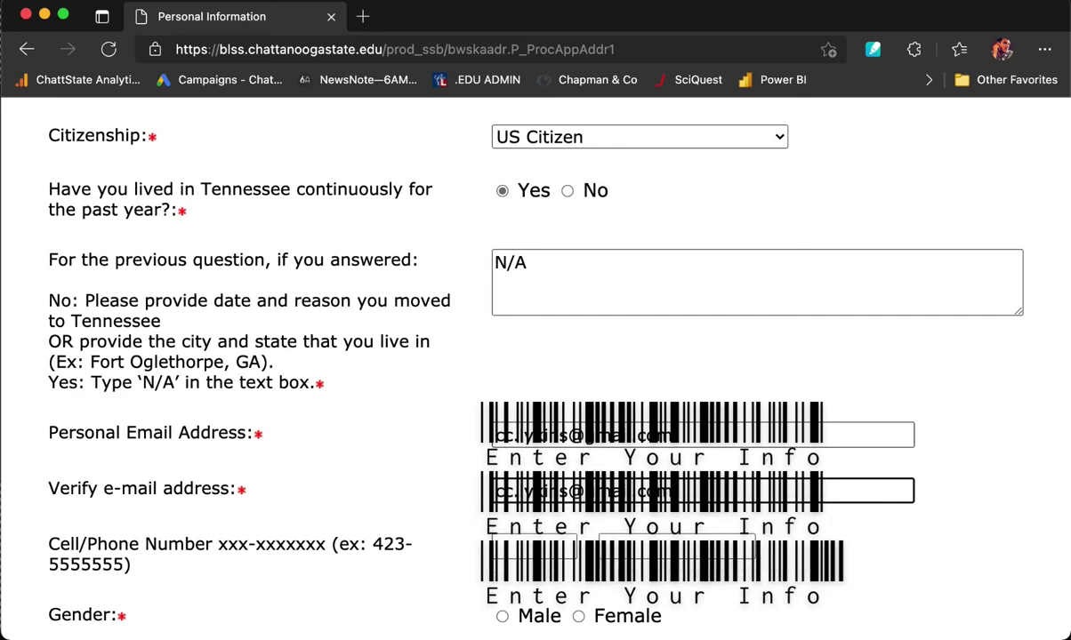
# Fill in the cell phone area code and number.
pyautogui.scroll(-2, 510, 481)
pyautogui.click(511, 481)
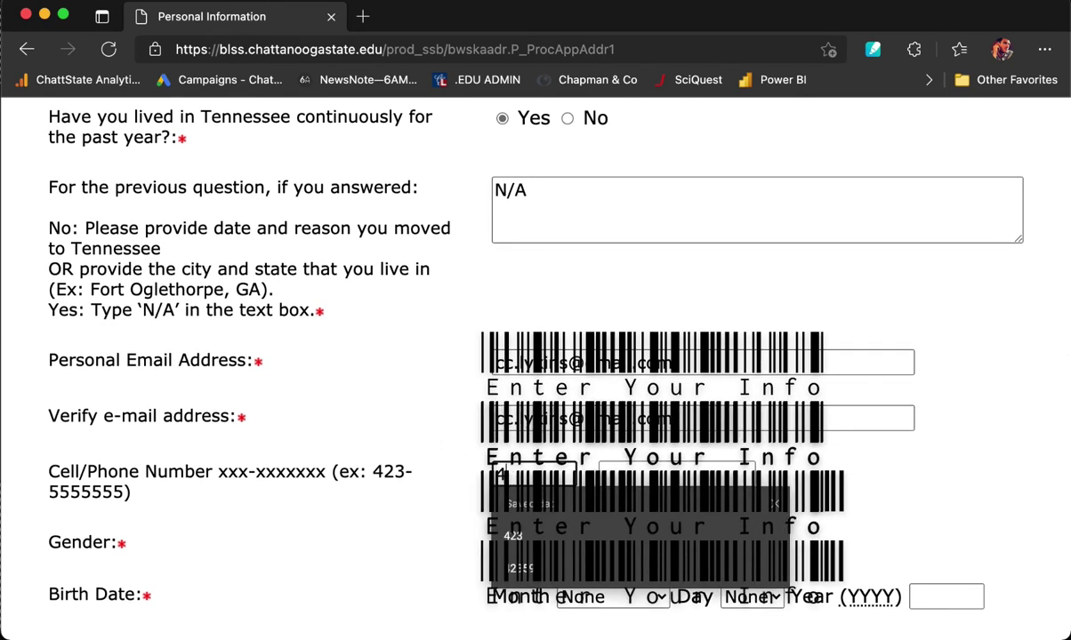
pyautogui.press('Tab')
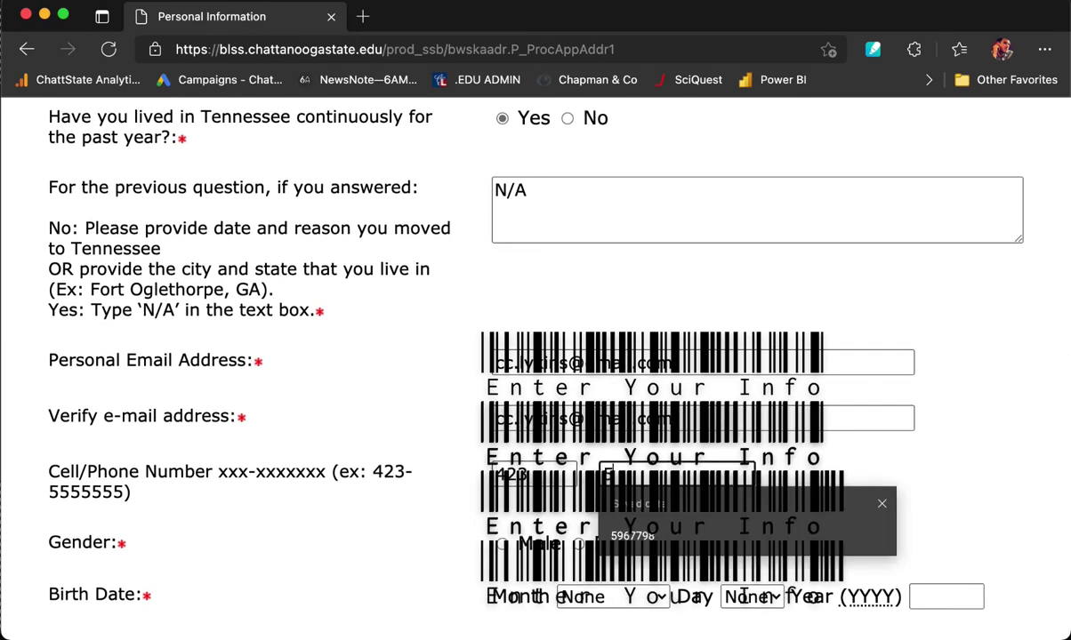
# Set gender to Male and birth month October, day 10.
pyautogui.scroll(-3, 314, 448)
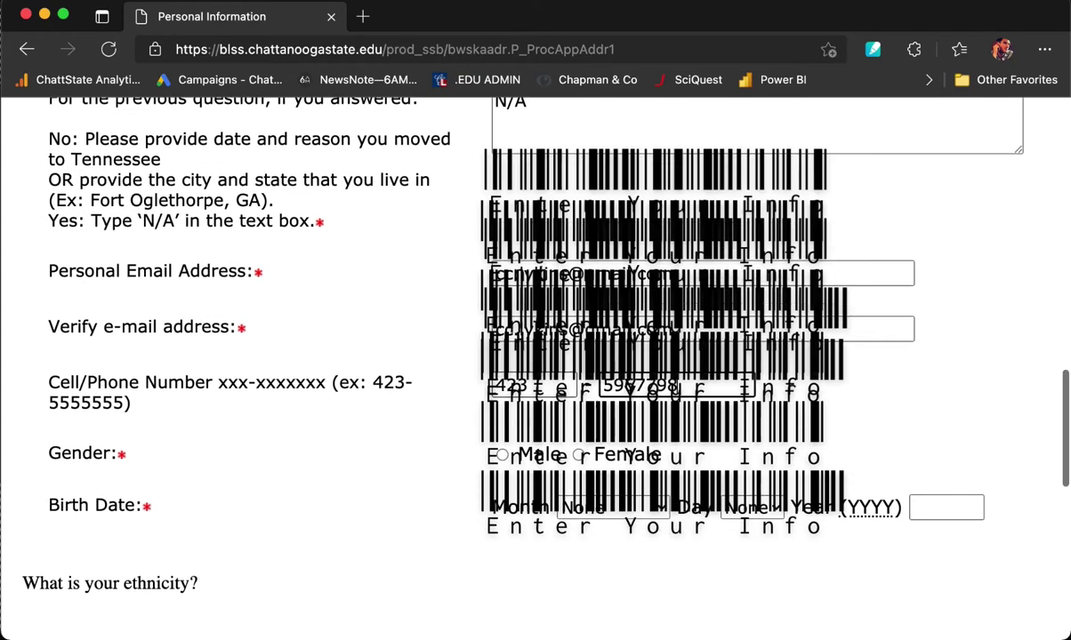
pyautogui.click(502, 416)
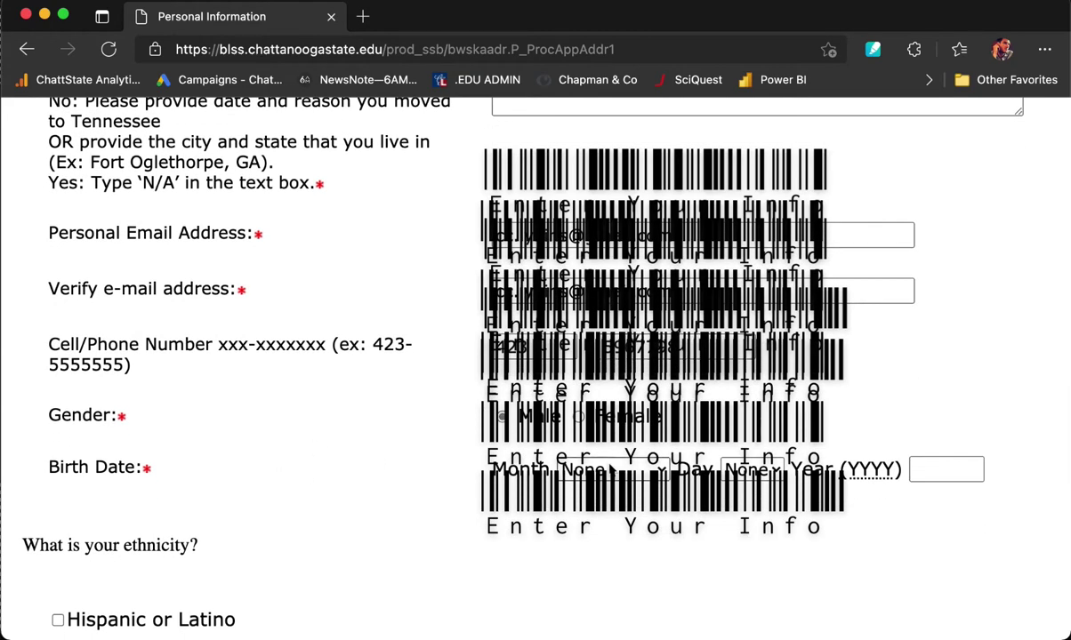
pyautogui.click(612, 470)
pyautogui.click(594, 398)
pyautogui.click(752, 470)
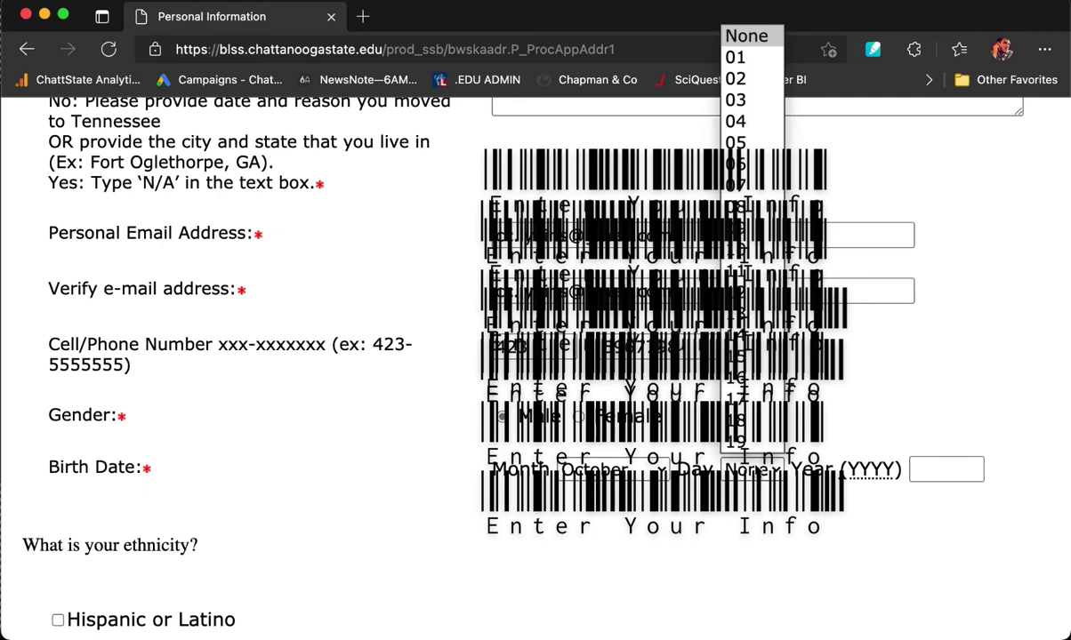
pyautogui.click(734, 229)
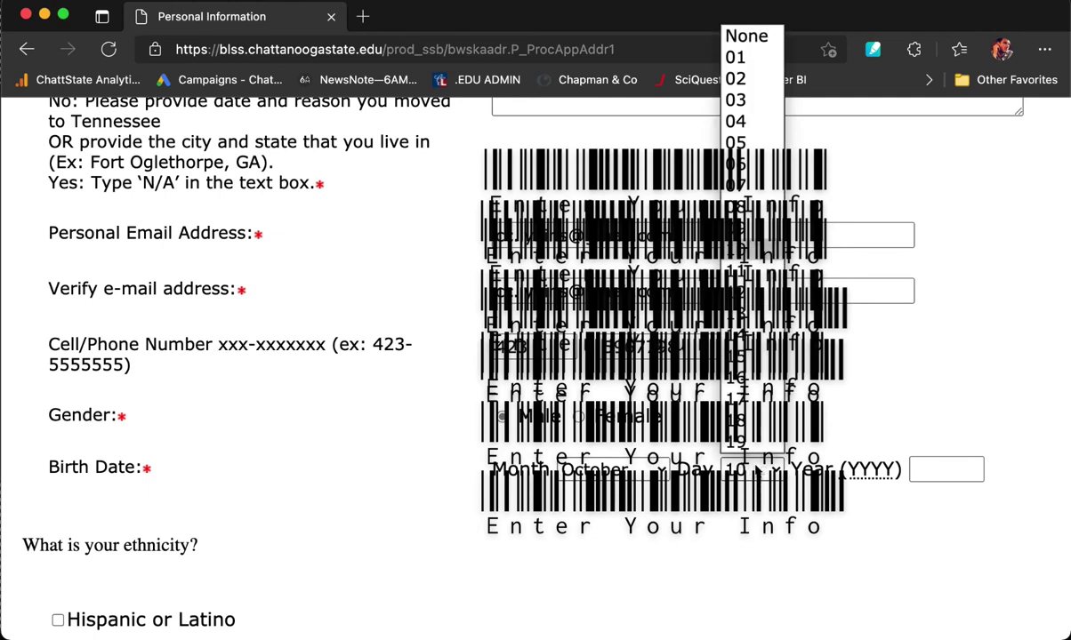
pyautogui.click(942, 470)
# Enter birth year 2001, mark ethnicity Not Hispanic or Latino, and continue to the next page.
pyautogui.write('2')
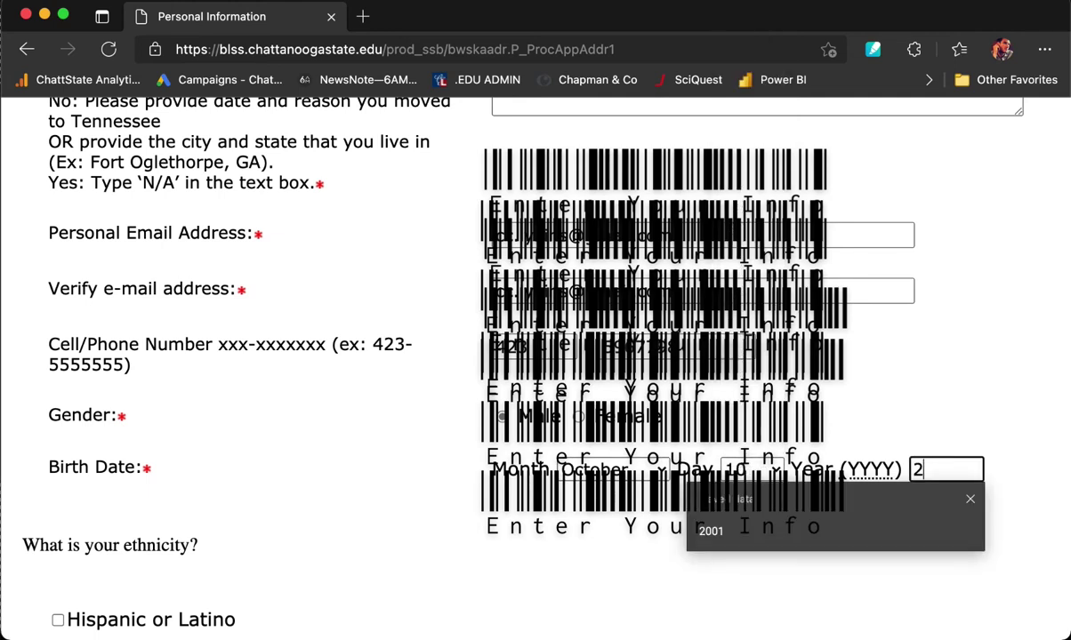
pyautogui.write('001')
pyautogui.scroll(-5, 278, 409)
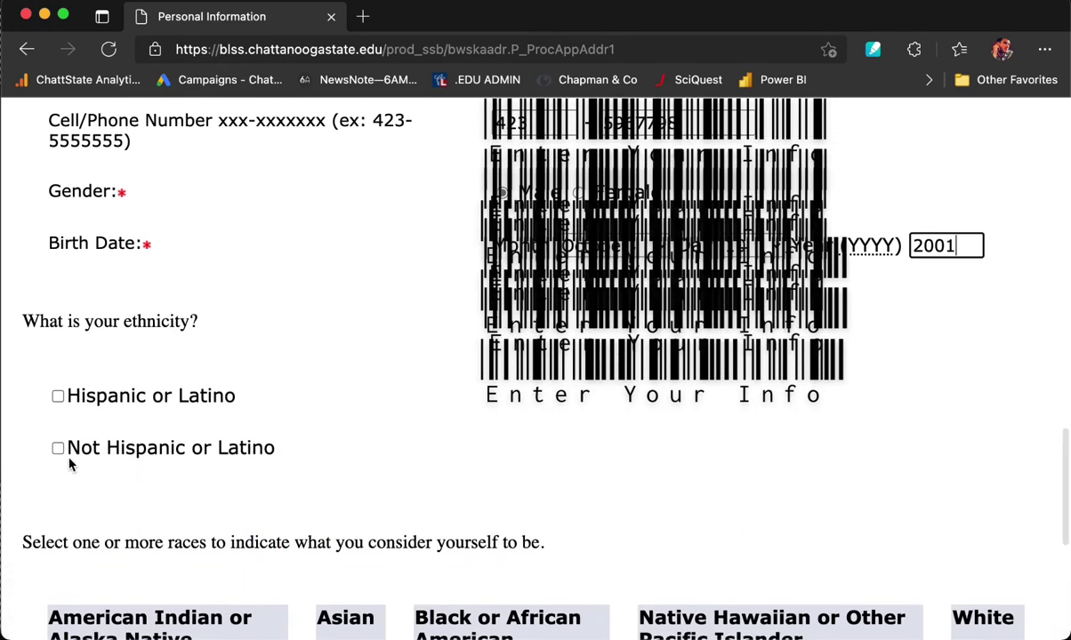
pyautogui.click(58, 449)
pyautogui.scroll(-3, 802, 484)
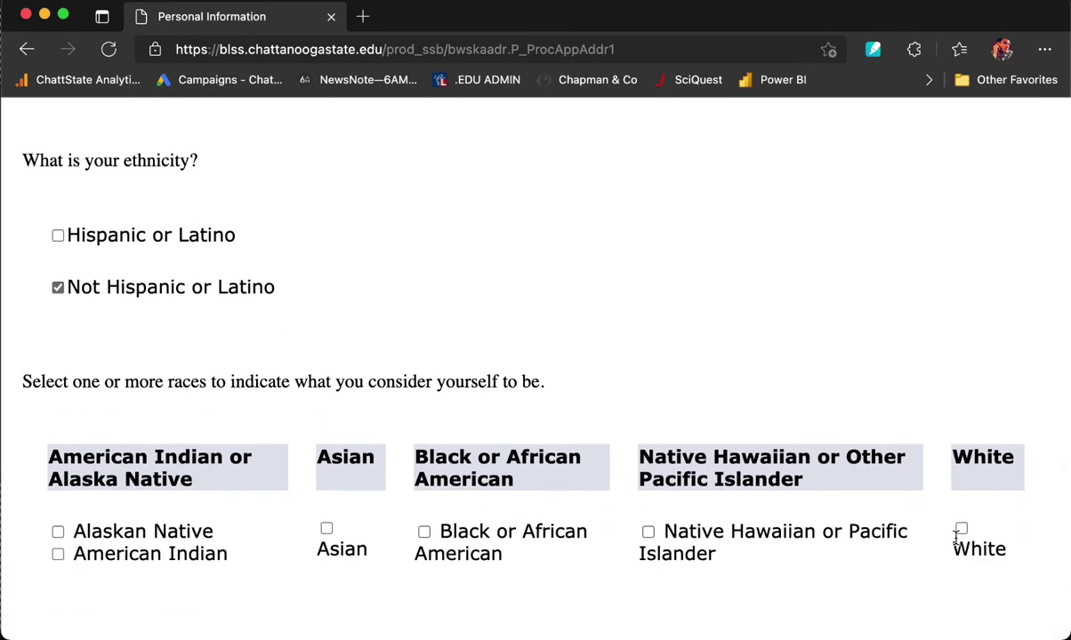
pyautogui.scroll(-3, 899, 567)
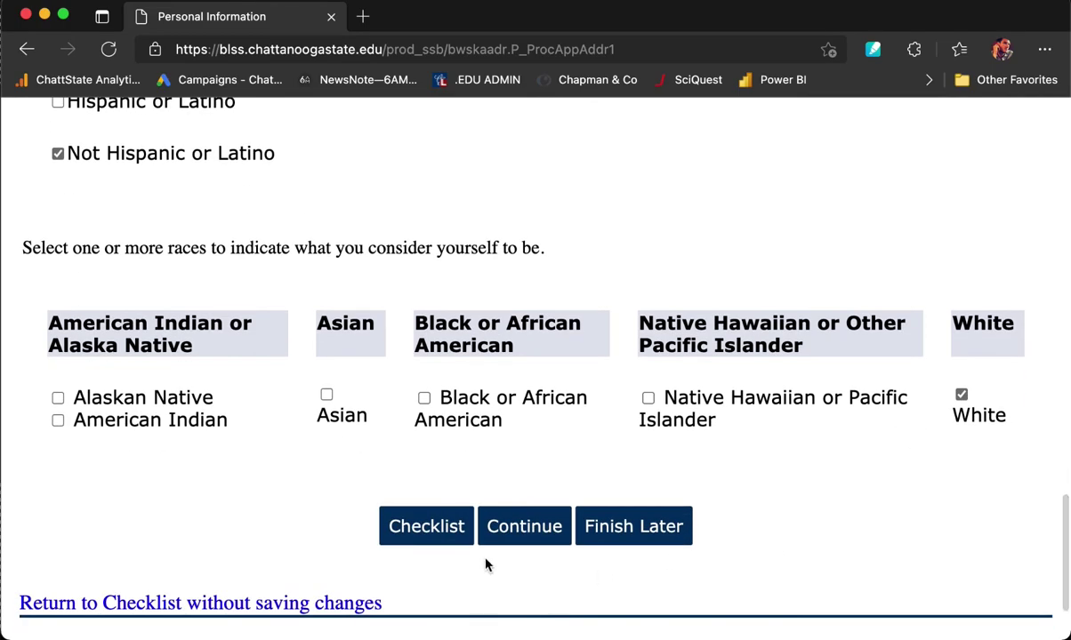
pyautogui.click(515, 528)
# Scroll down the High School/Home School/GED page to the High School Code field.
pyautogui.scroll(-5, 515, 528)
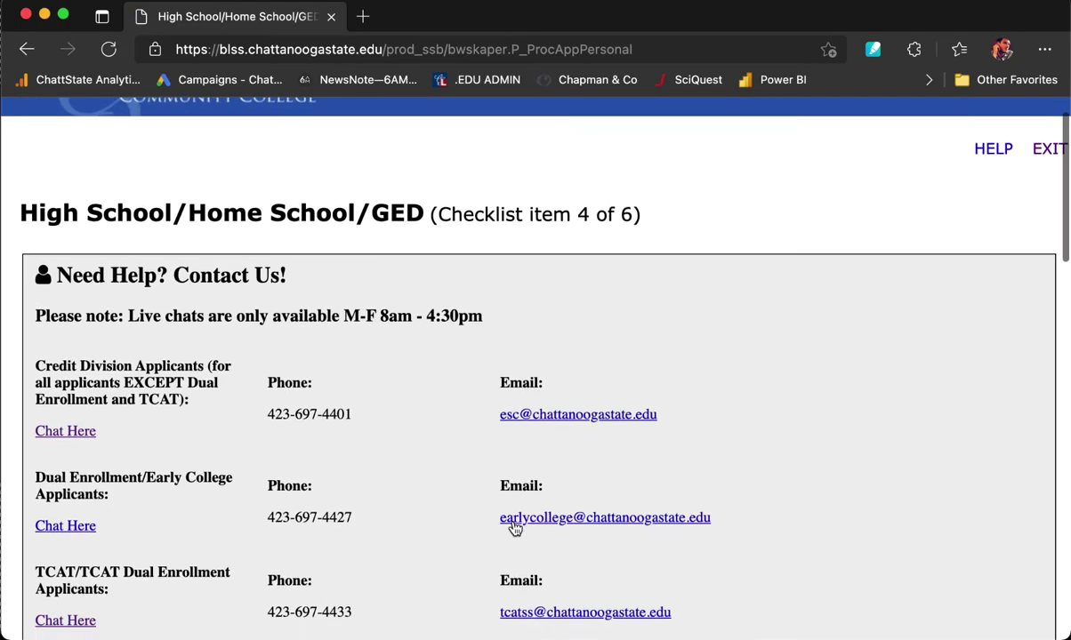
pyautogui.scroll(-5, 514, 528)
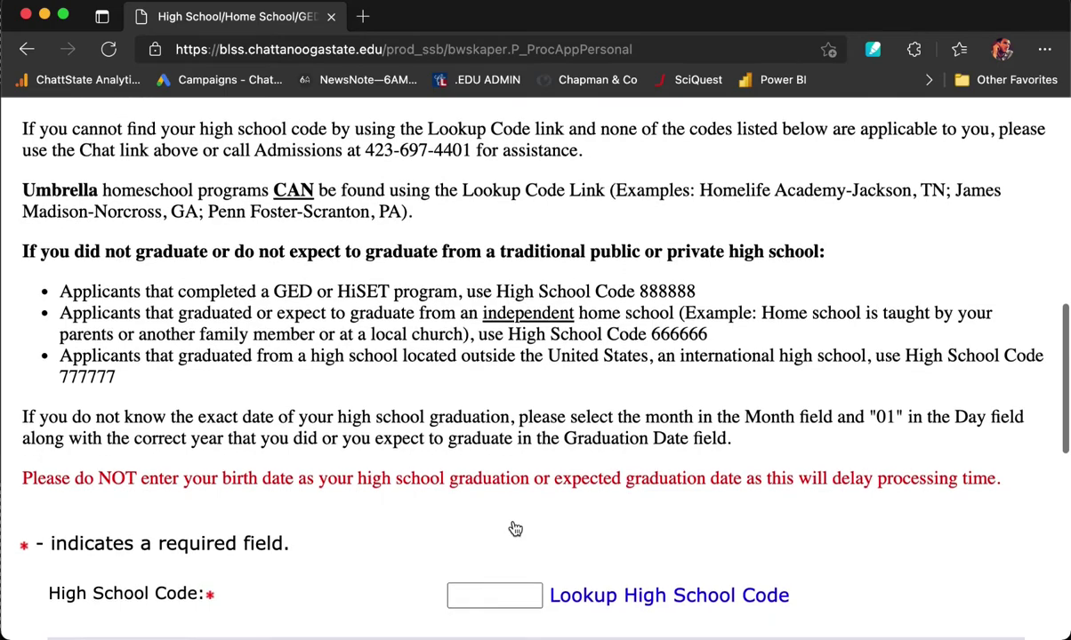
pyautogui.scroll(-2, 515, 528)
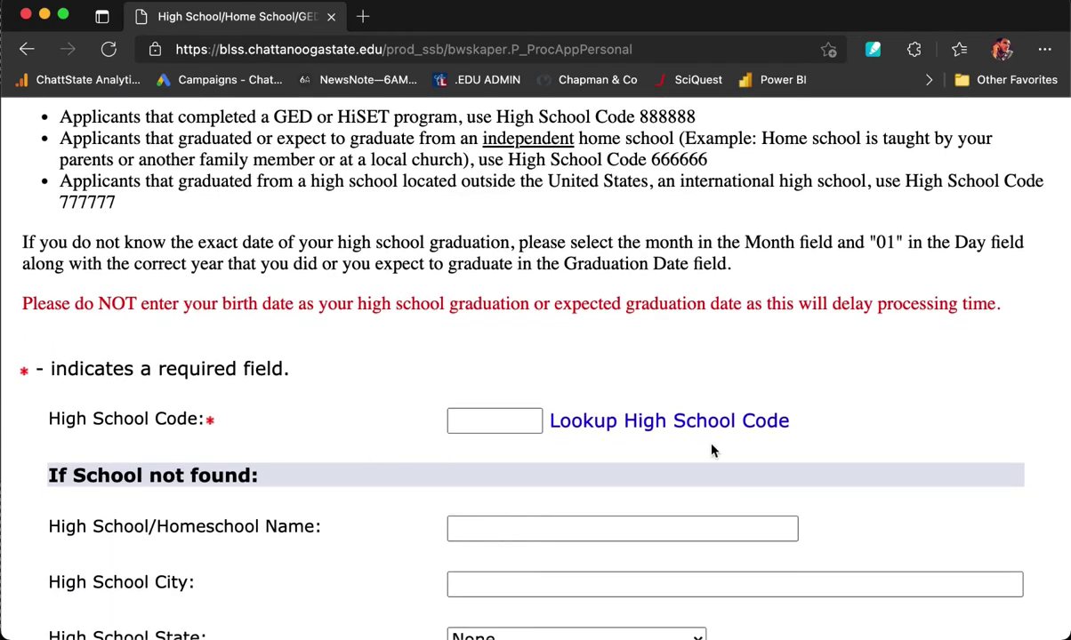
# In the high school code lookup, set the state to Tennessee.
pyautogui.click(655, 423)
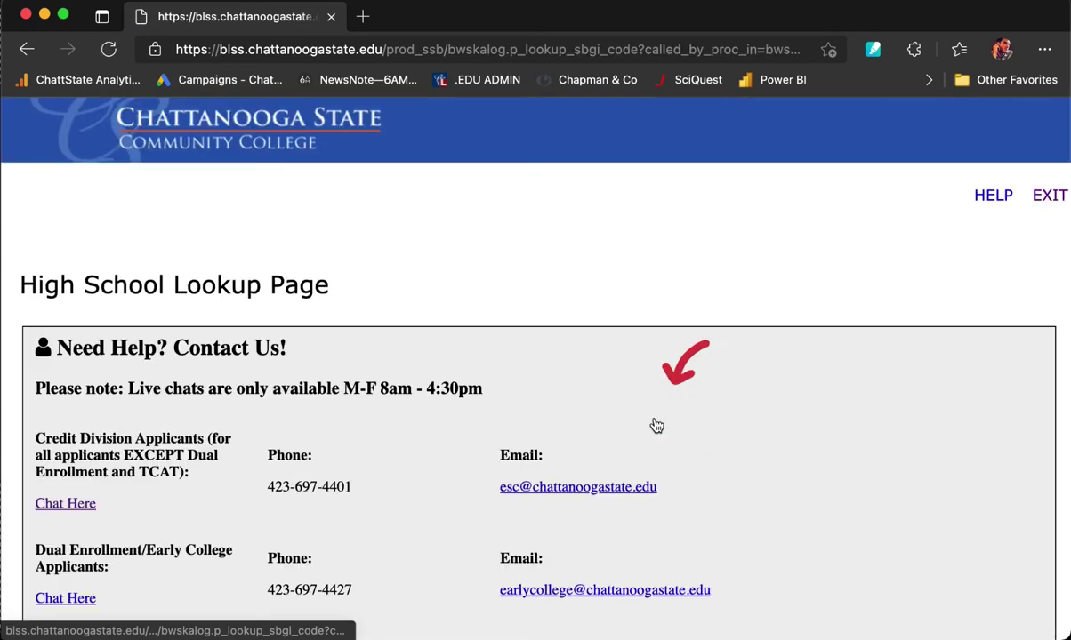
pyautogui.scroll(-7, 655, 425)
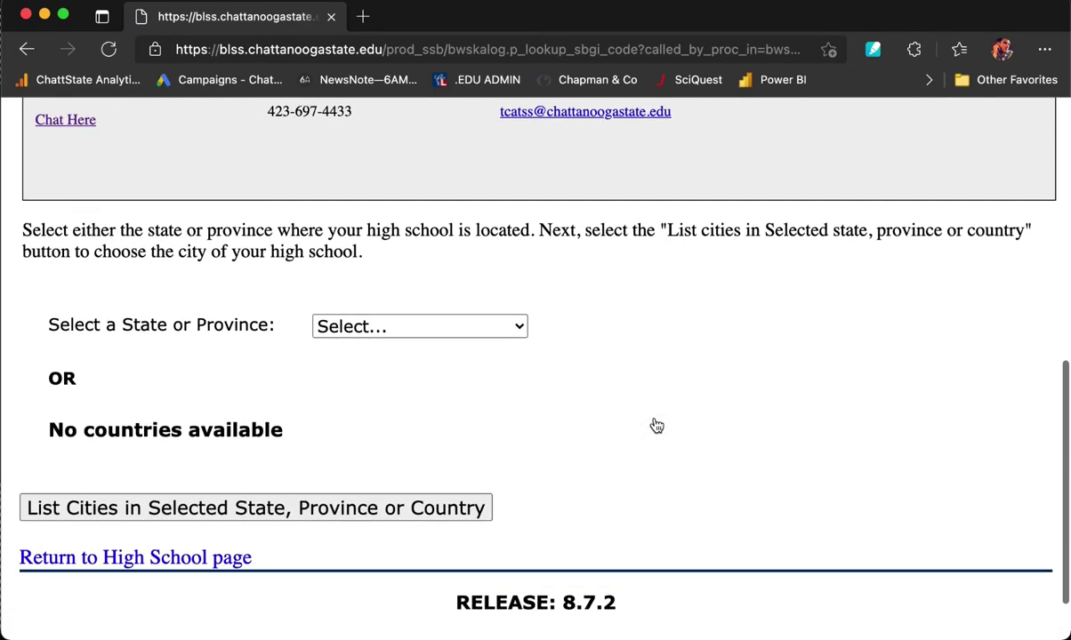
pyautogui.click(487, 326)
pyautogui.scroll(-1, 462, 278)
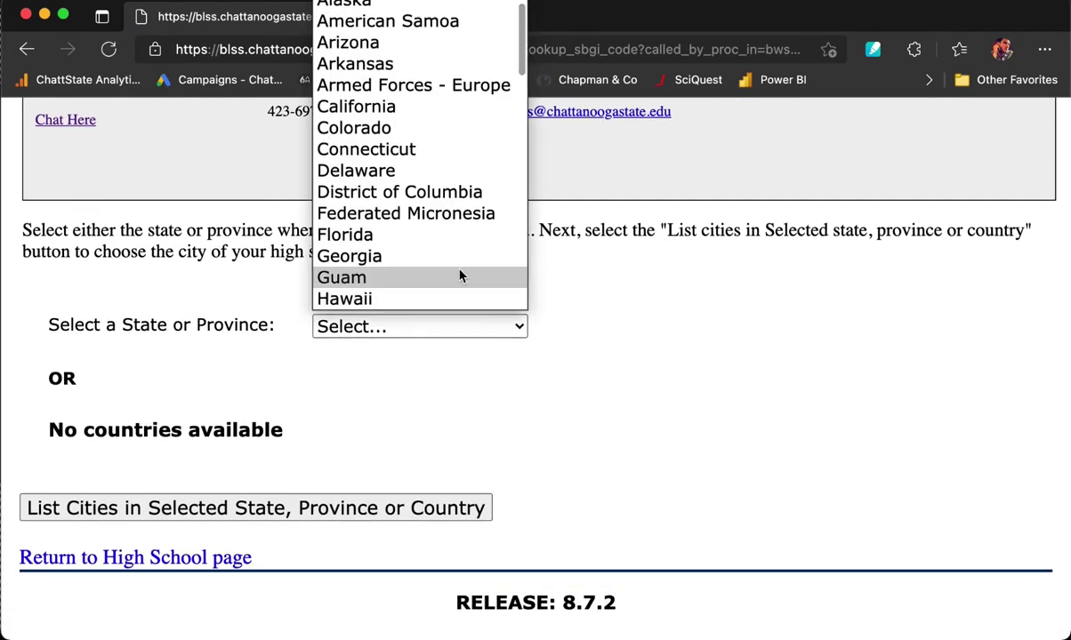
pyautogui.press('t')
pyautogui.press('Return')
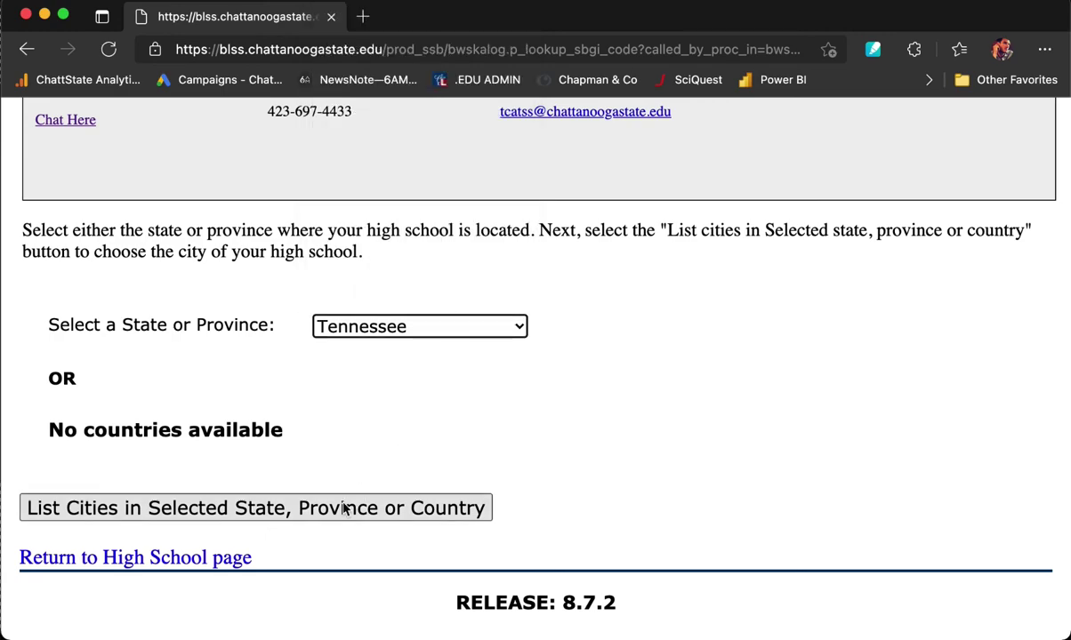
# List Tennessee cities and choose Chattanooga.
pyautogui.click(313, 509)
pyautogui.scroll(-5, 313, 509)
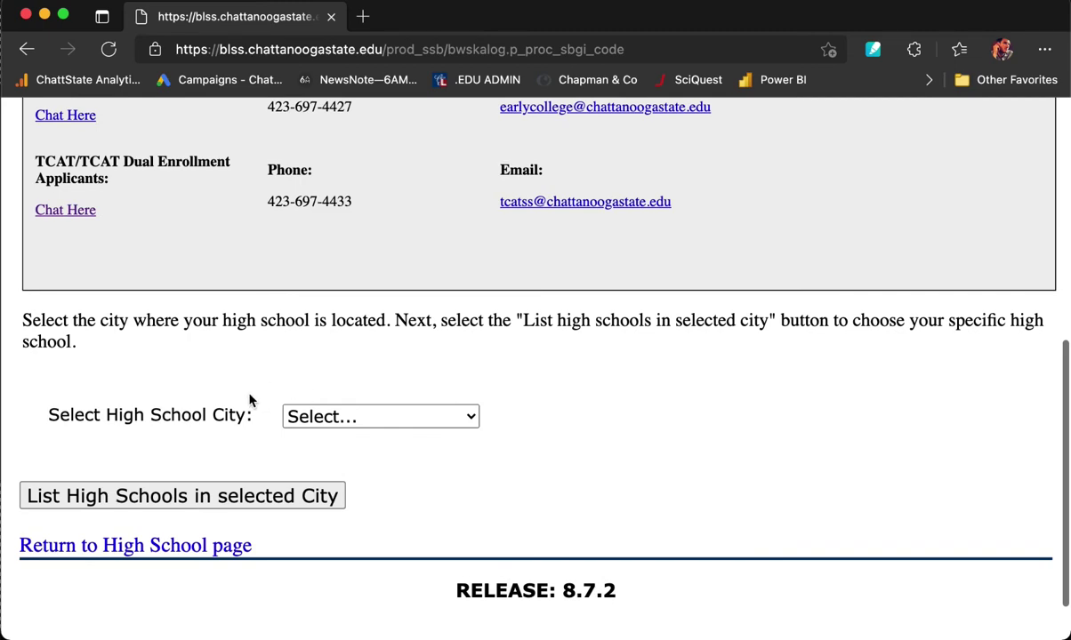
pyautogui.click(464, 422)
pyautogui.scroll(-5, 447, 369)
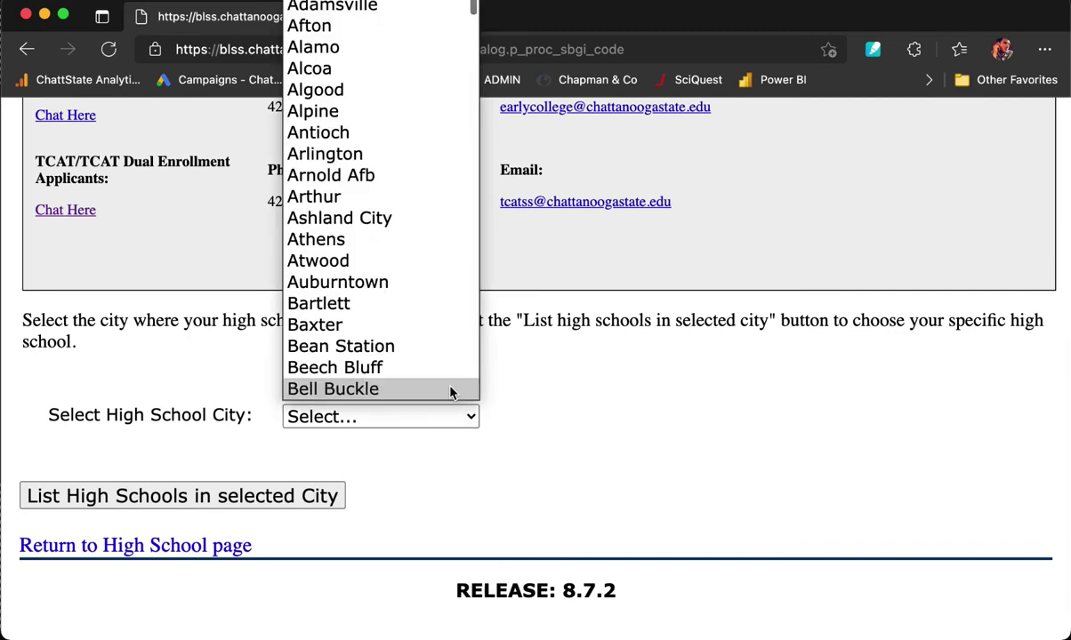
pyautogui.scroll(-3, 446, 365)
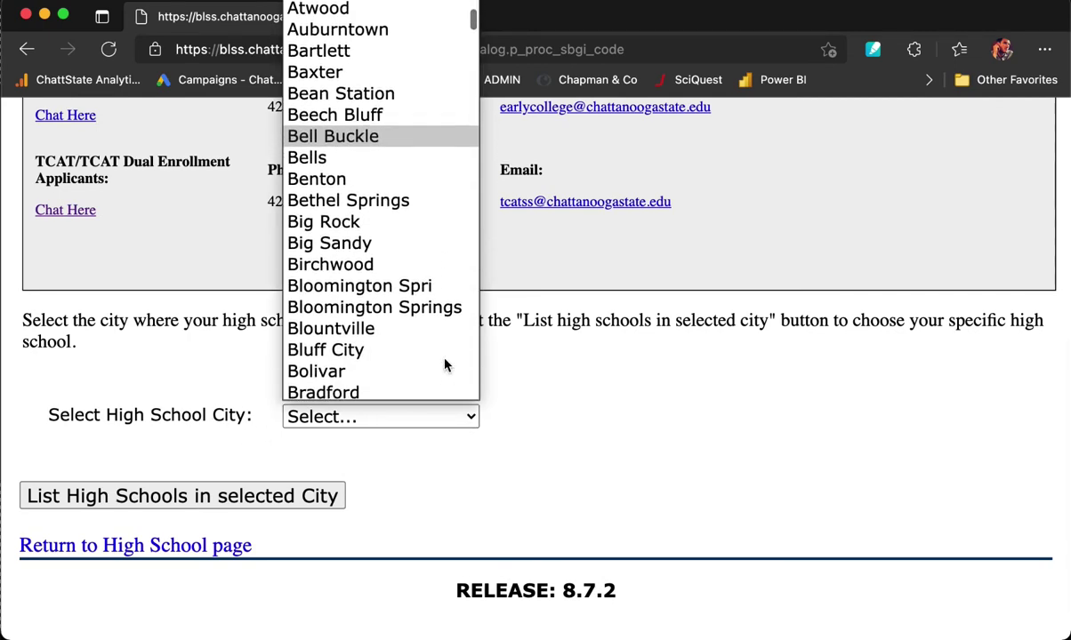
pyautogui.press('c')
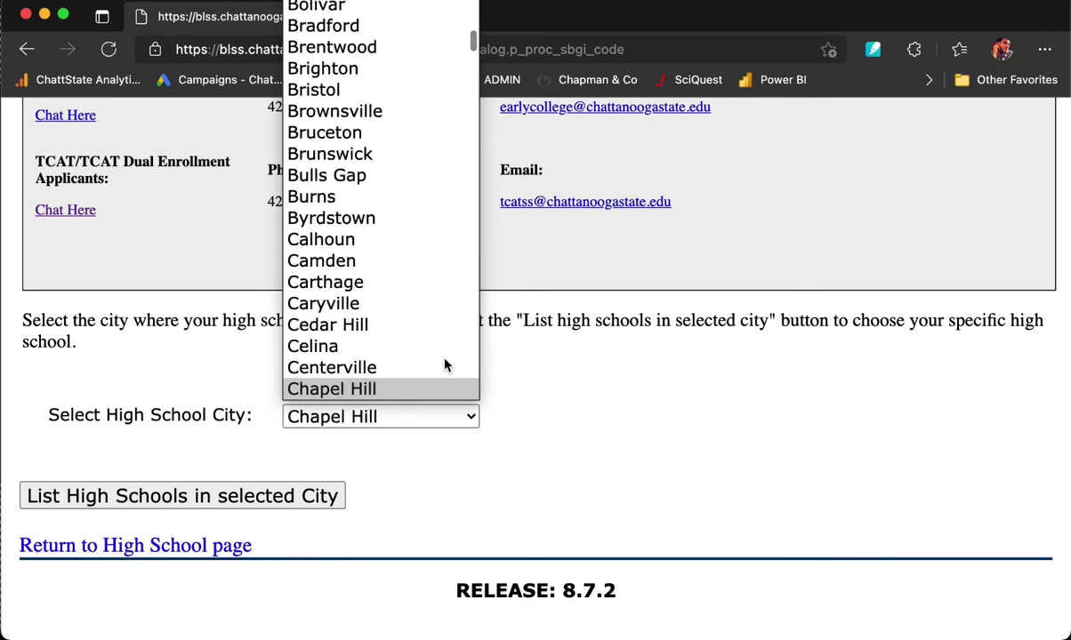
pyautogui.press('Down')
pyautogui.press('Down')
pyautogui.press('Down')
pyautogui.press('Return')
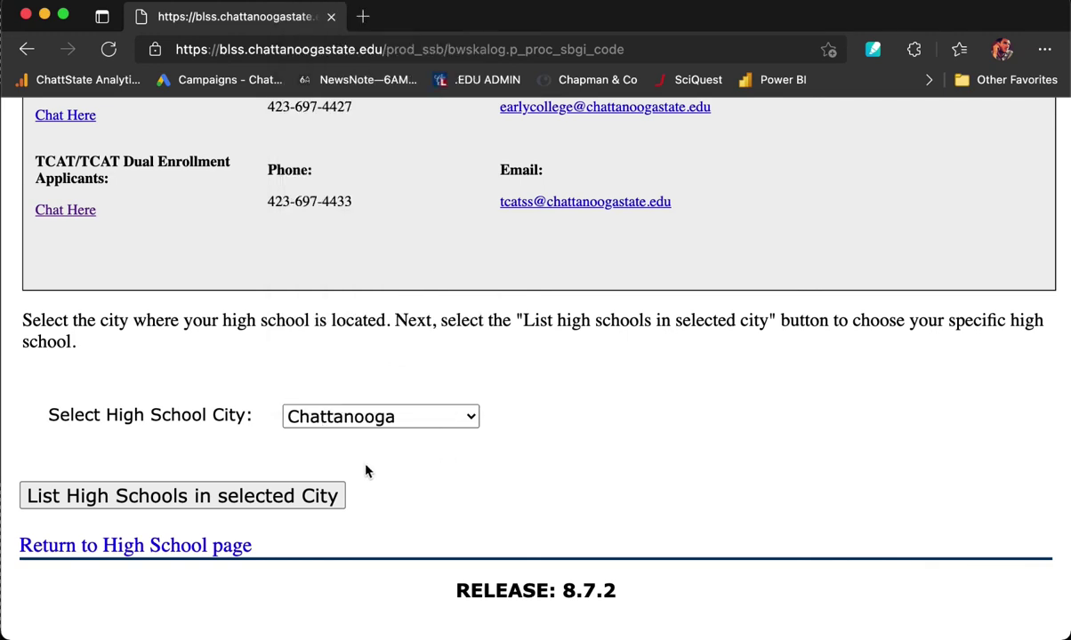
# List Chattanooga high schools, pick East Ridge High School, and copy it into the application form.
pyautogui.click(203, 503)
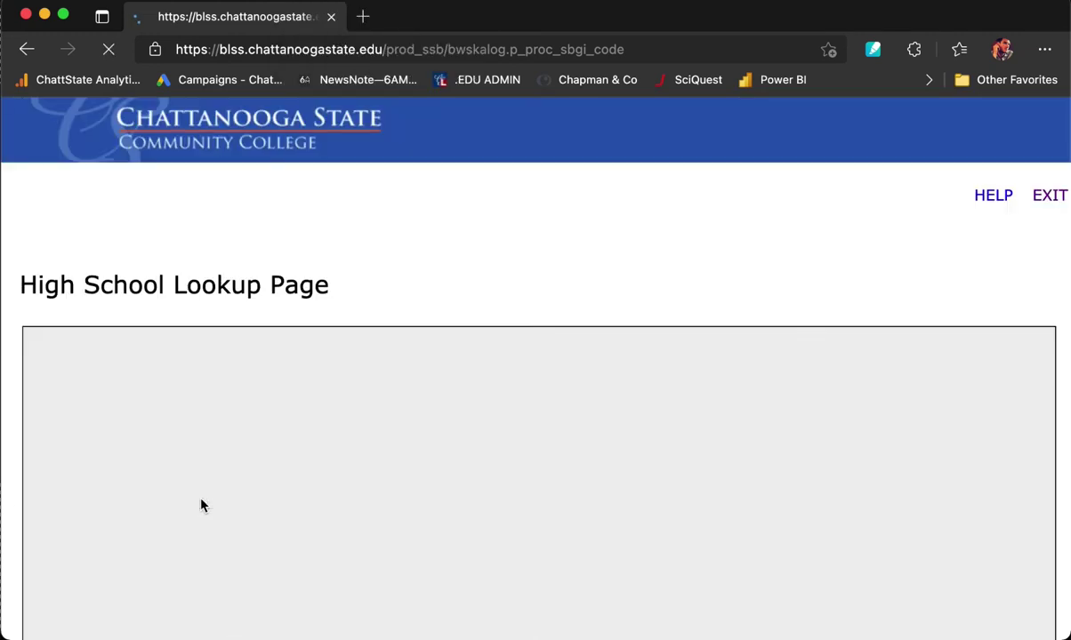
pyautogui.scroll(-5, 299, 512)
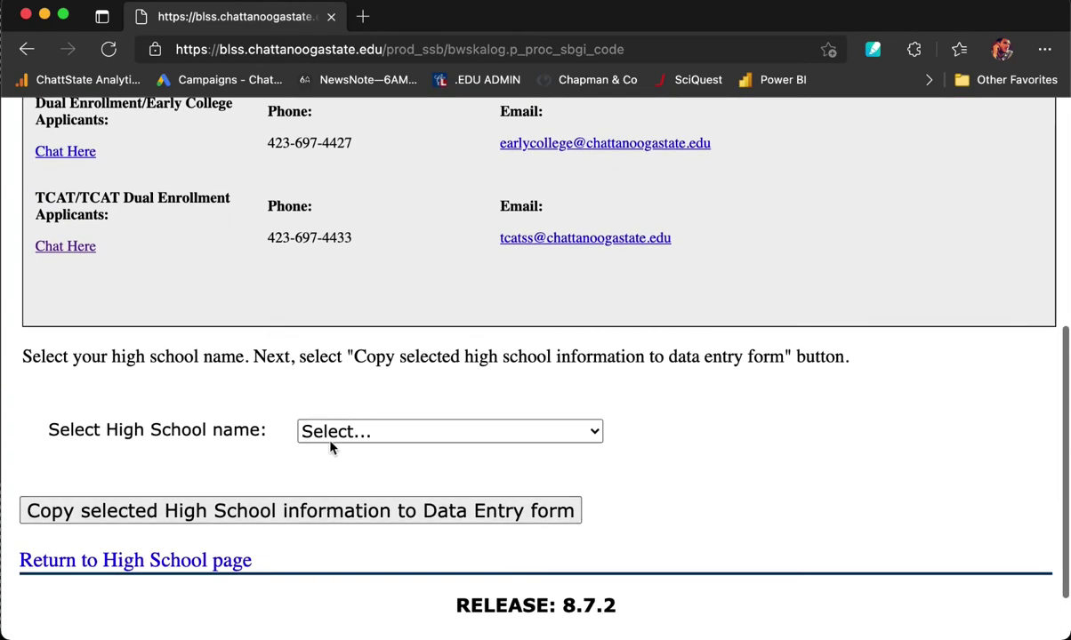
pyautogui.click(394, 433)
pyautogui.scroll(-1, 372, 354)
pyautogui.scroll(-3, 372, 354)
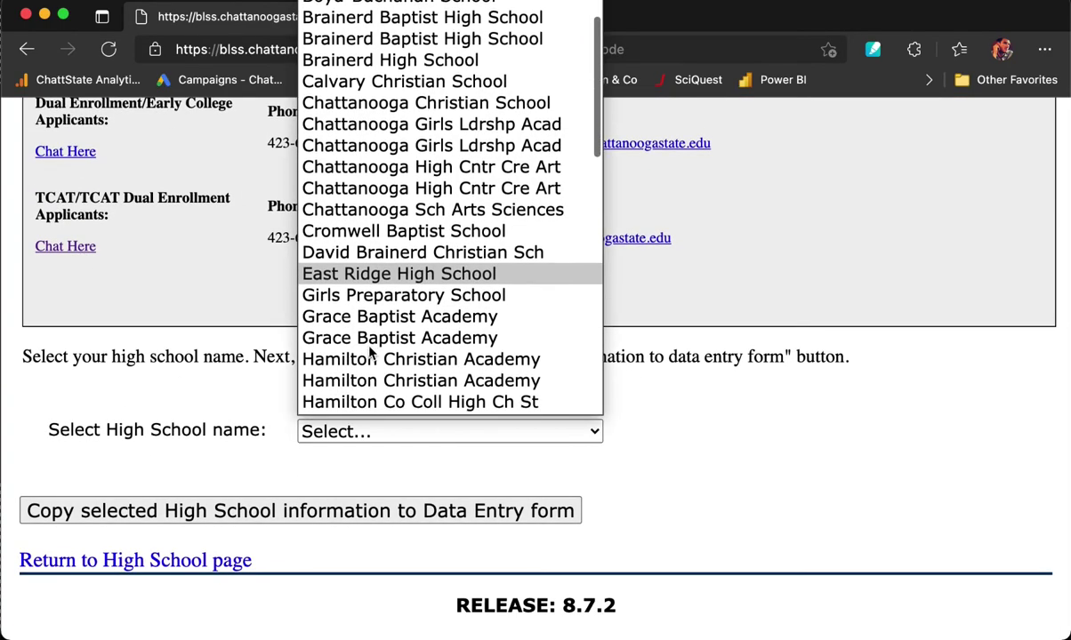
pyautogui.scroll(2, 370, 421)
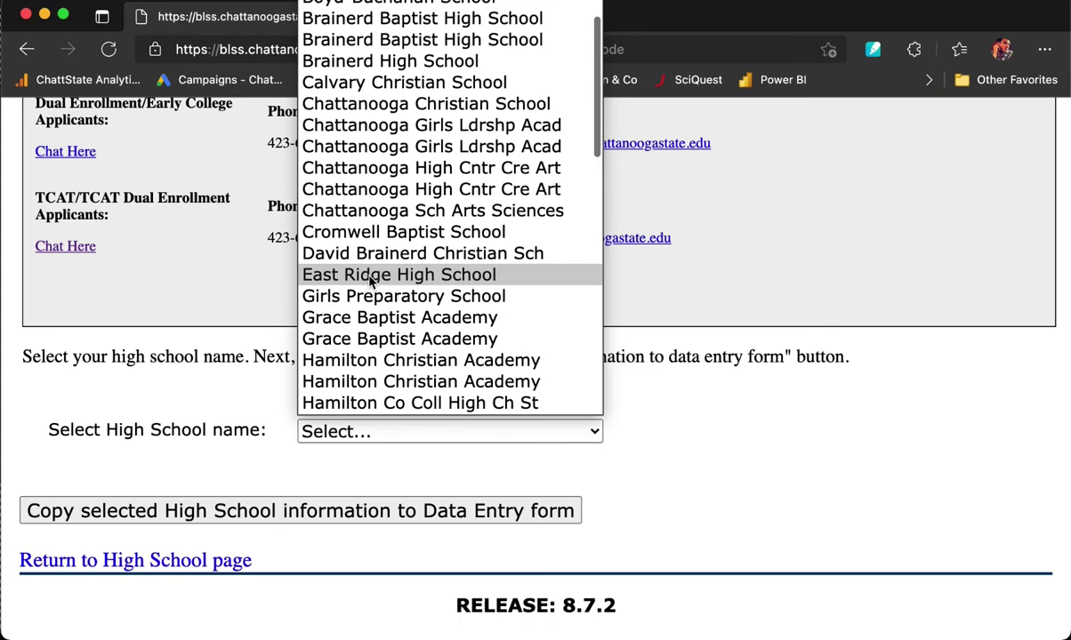
pyautogui.click(375, 276)
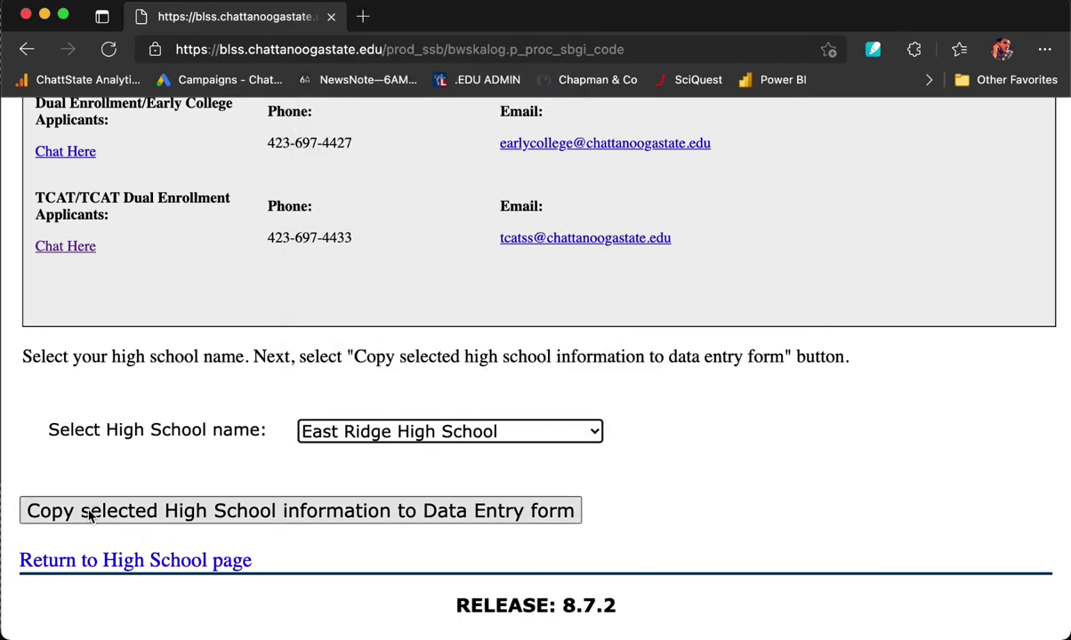
pyautogui.click(344, 511)
pyautogui.scroll(-5, 344, 520)
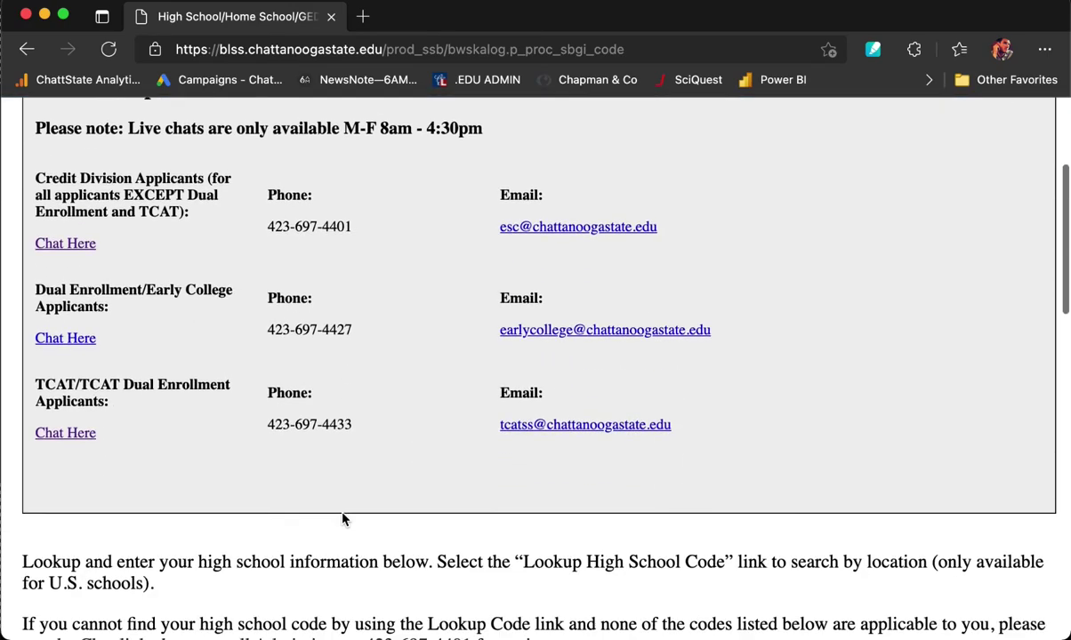
# Set the high school graduation date to June 03, 2018.
pyautogui.scroll(-15, 345, 520)
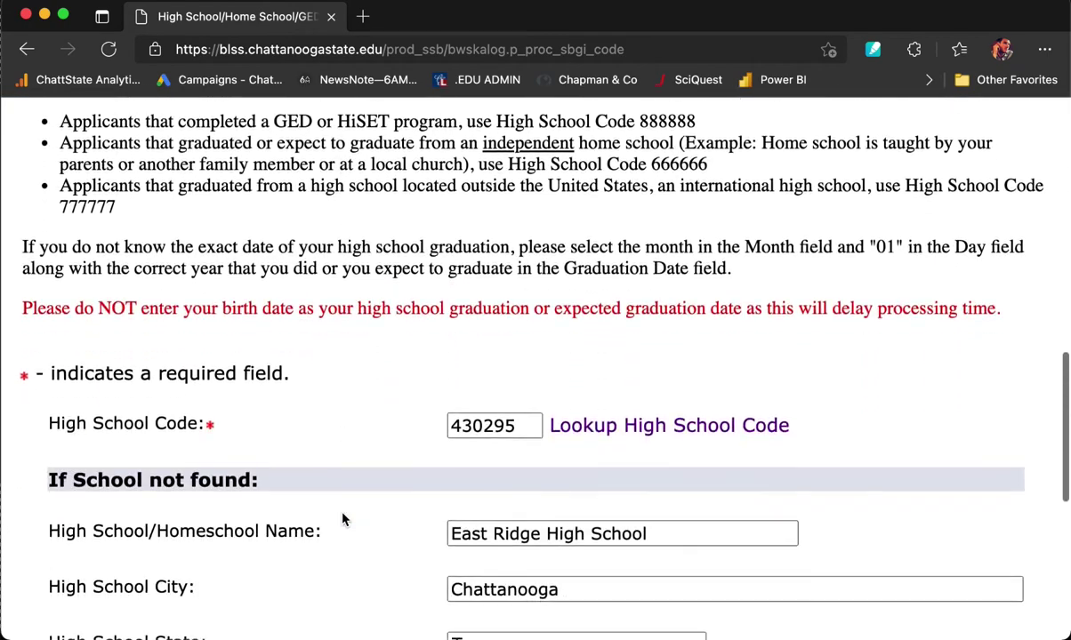
pyautogui.scroll(-2, 345, 520)
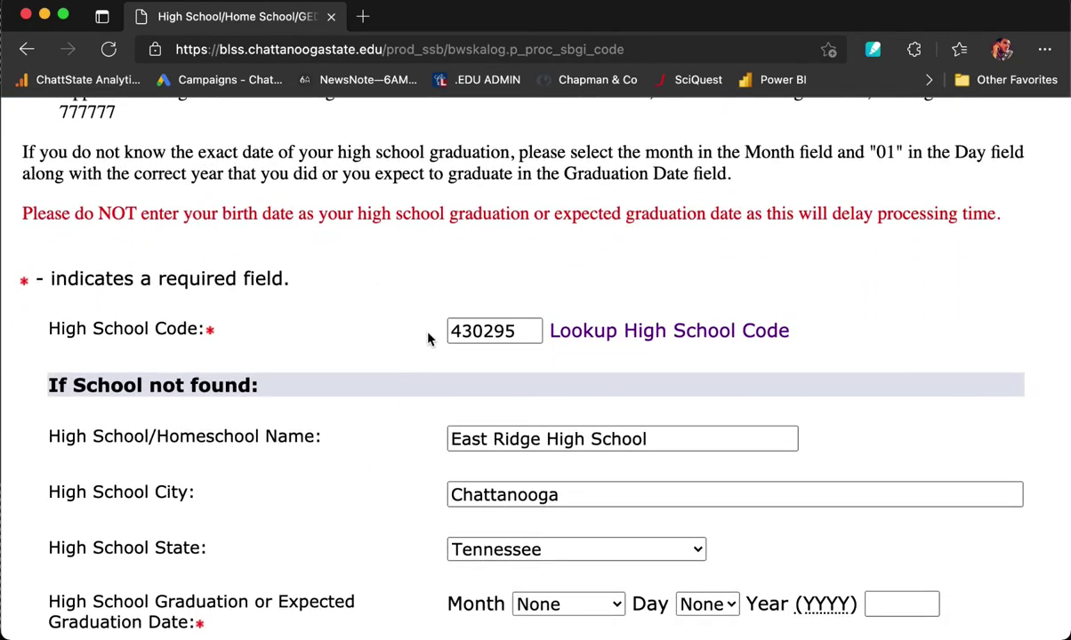
pyautogui.scroll(-1, 406, 411)
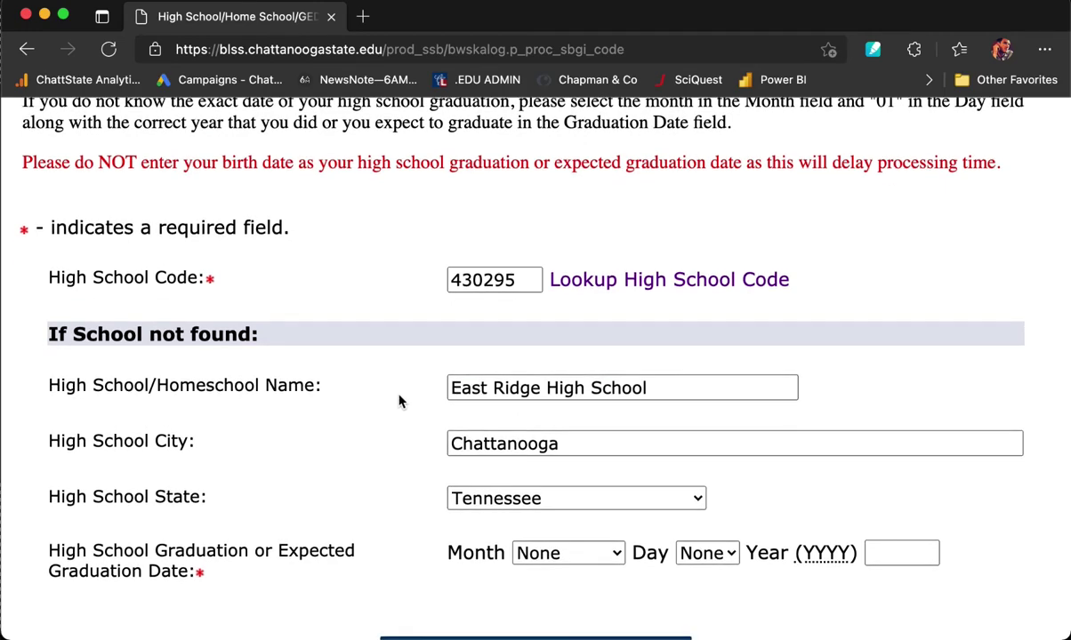
pyautogui.scroll(-4, 409, 404)
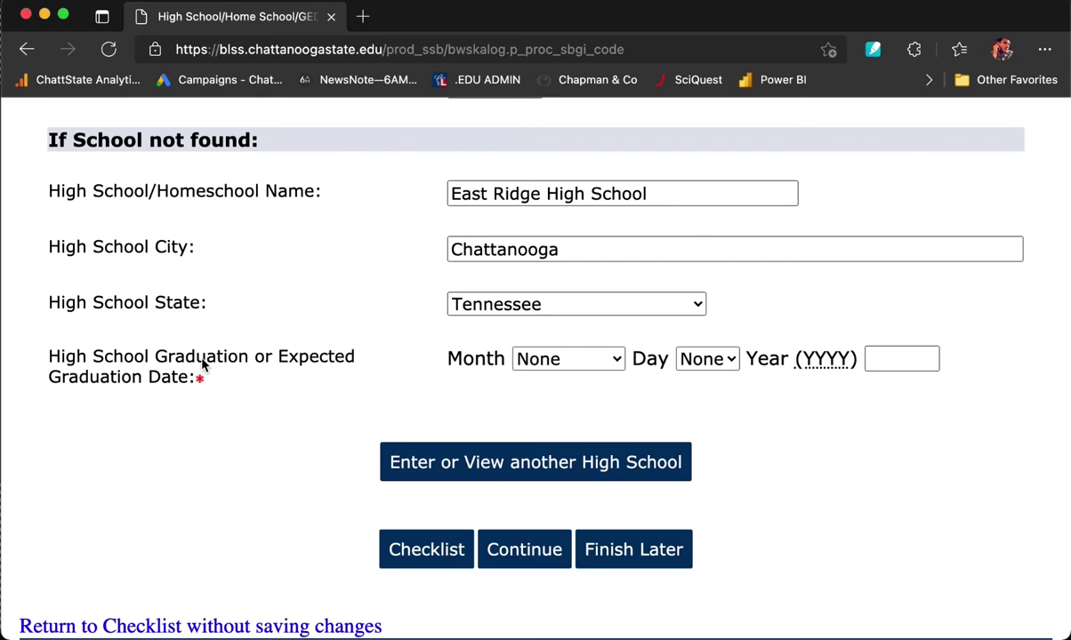
pyautogui.click(613, 364)
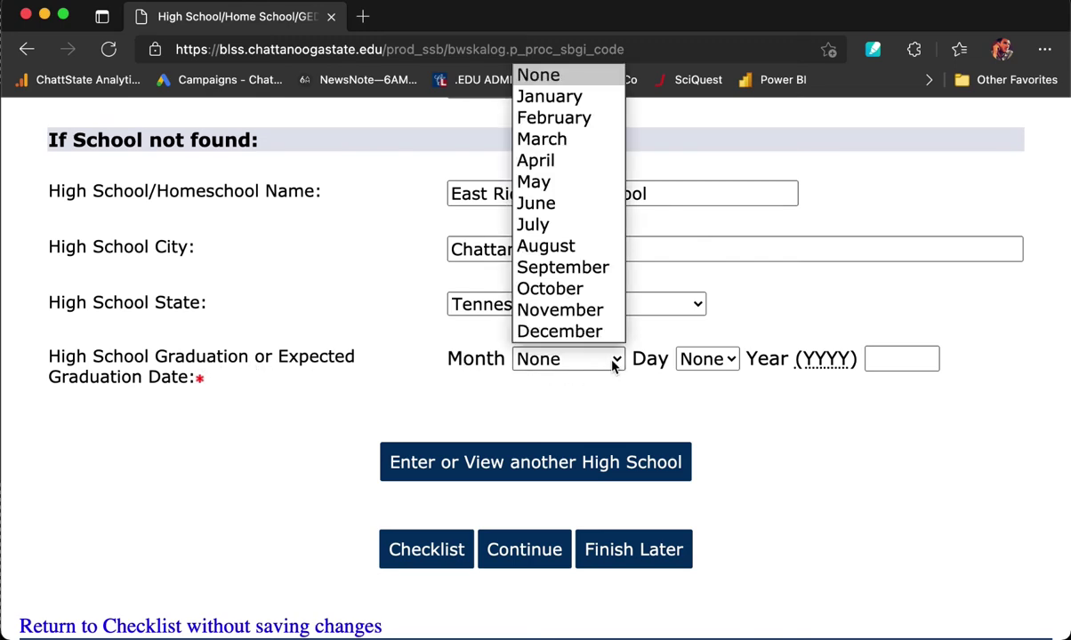
pyautogui.click(591, 207)
pyautogui.click(719, 359)
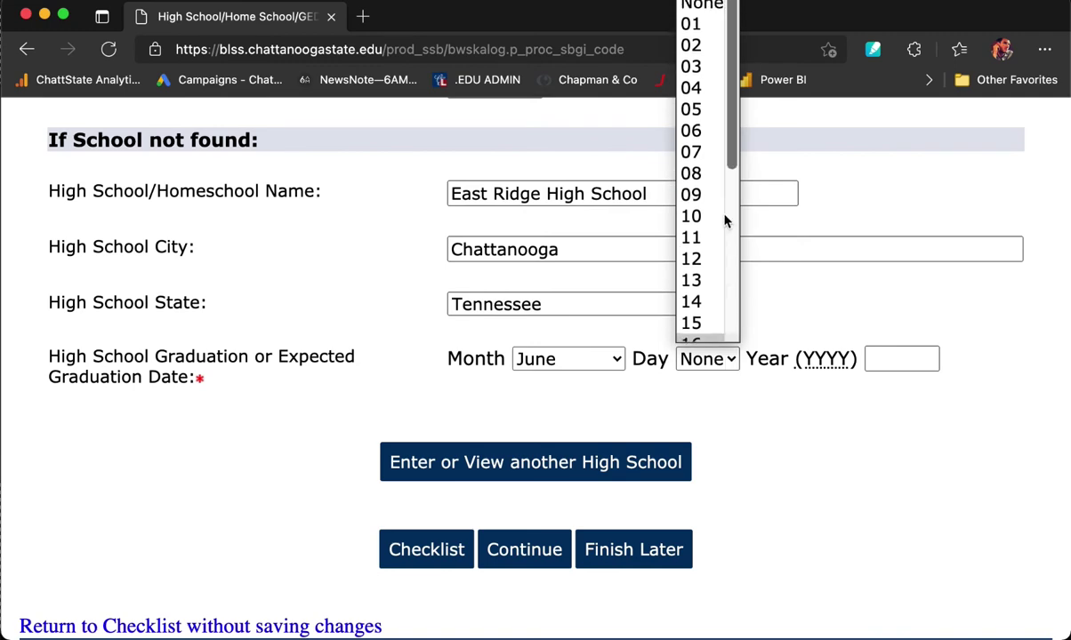
pyautogui.click(693, 67)
pyautogui.click(902, 357)
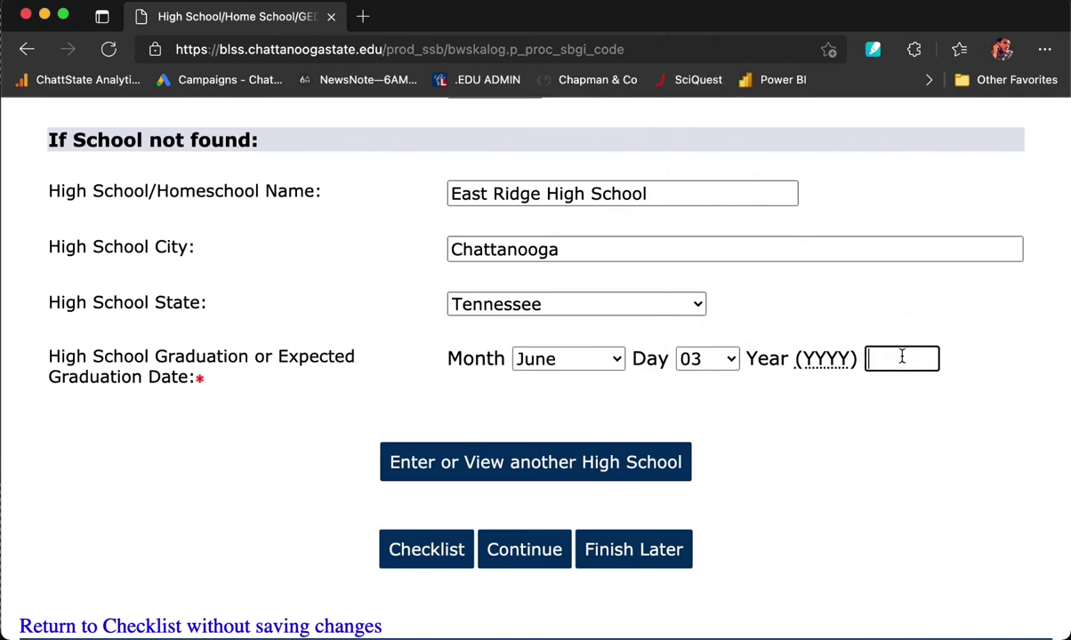
pyautogui.write('2018')
pyautogui.click(893, 493)
# Save the high school section and continue to Additional Information.
pyautogui.scroll(-1, 800, 527)
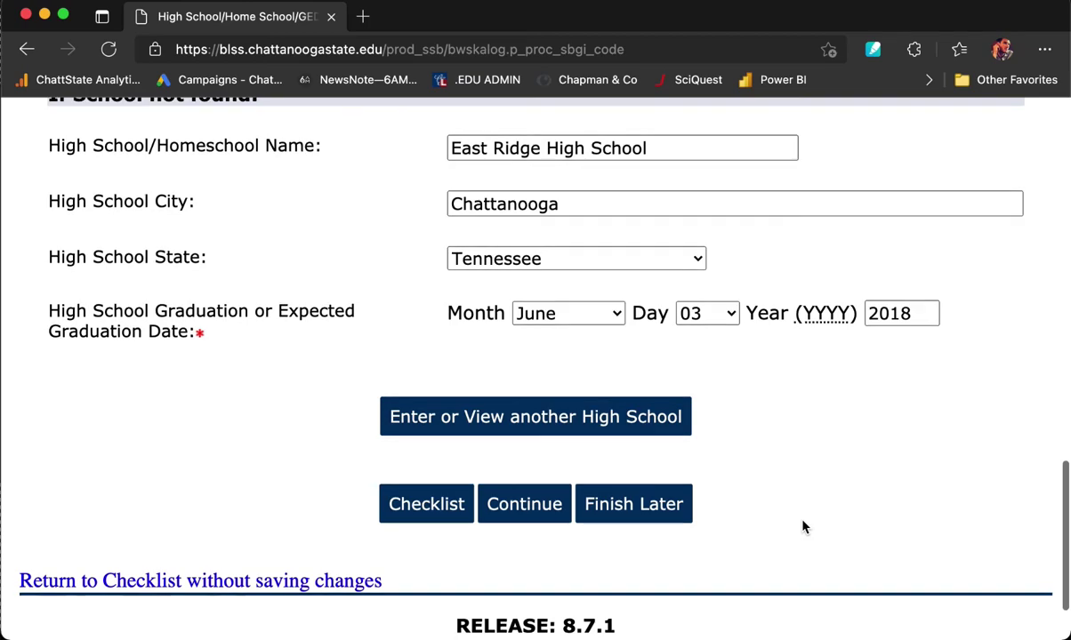
pyautogui.scroll(-1, 802, 527)
pyautogui.click(508, 481)
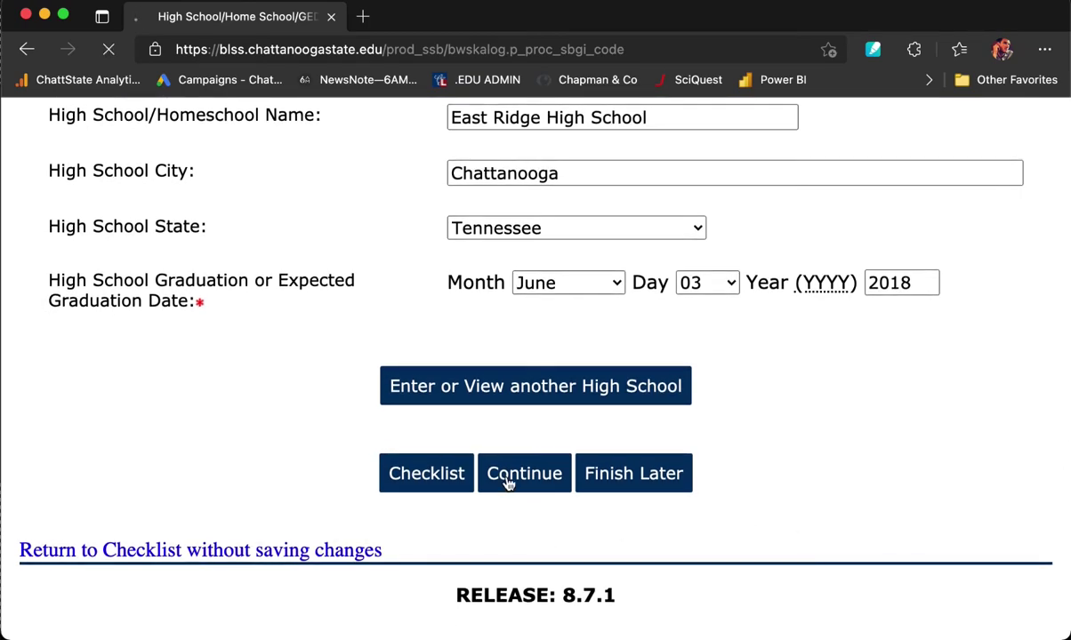
pyautogui.scroll(-10, 509, 484)
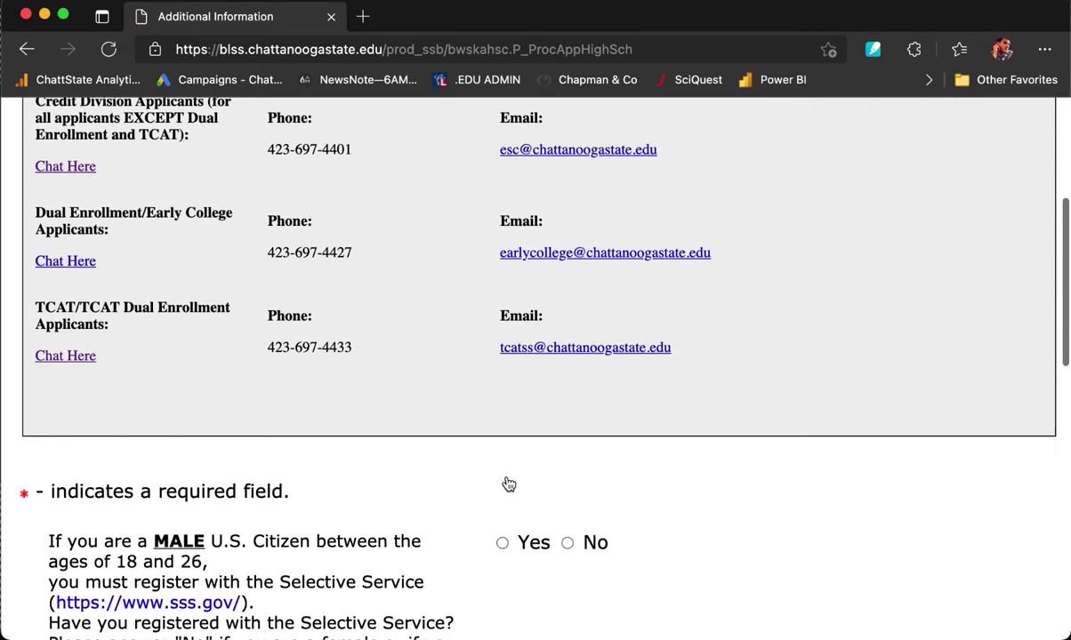
# Answer Yes to the Selective Service and FAFSA questions.
pyautogui.scroll(-4, 509, 484)
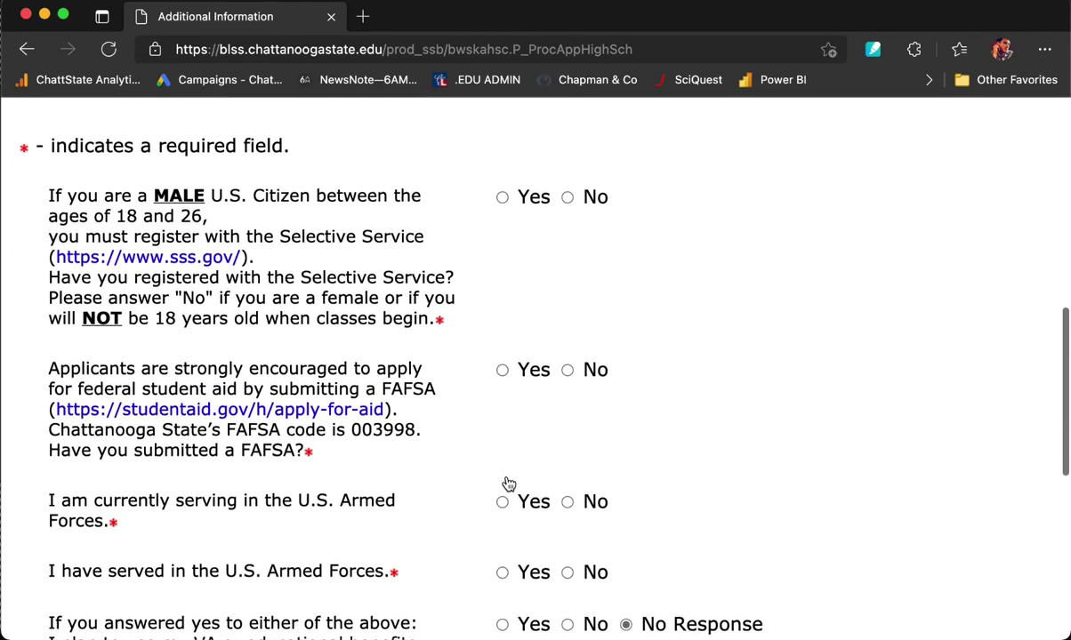
pyautogui.scroll(-1, 450, 234)
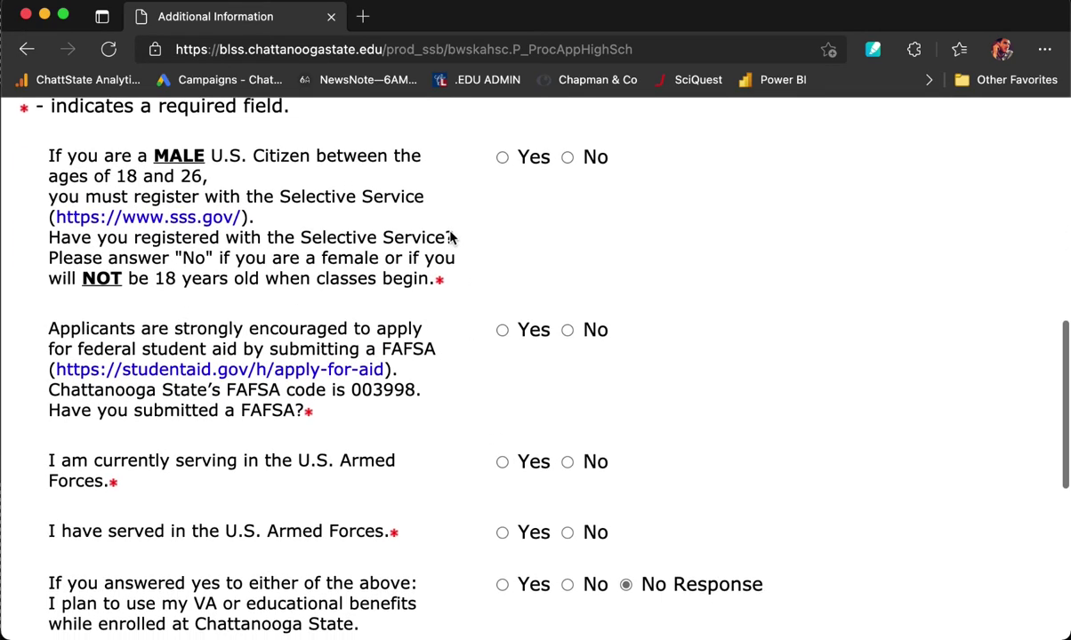
pyautogui.scroll(1, 449, 234)
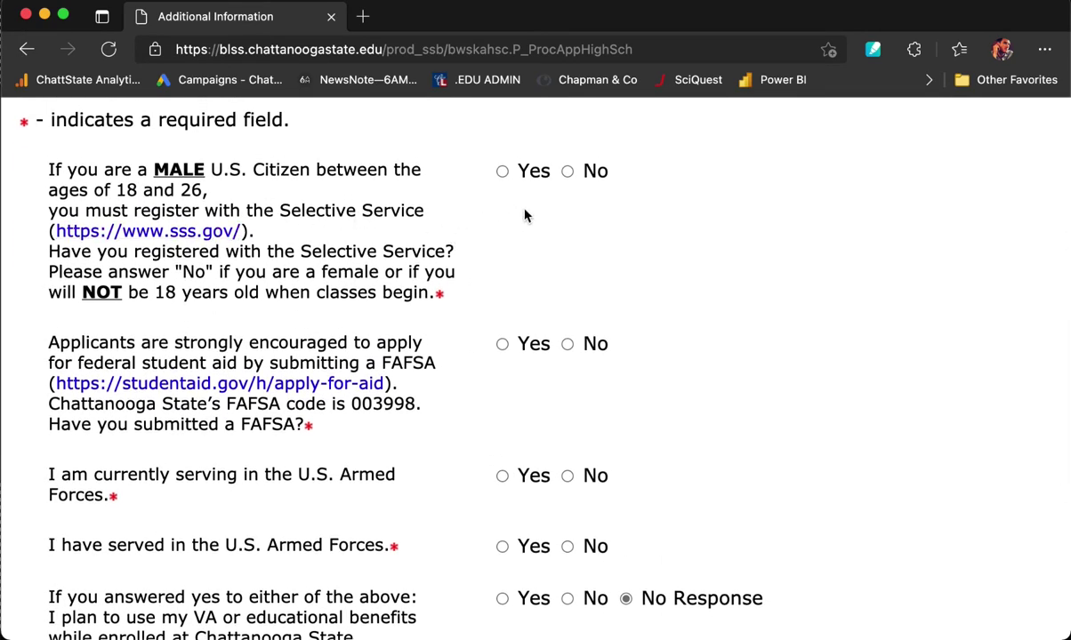
pyautogui.scroll(-1, 445, 294)
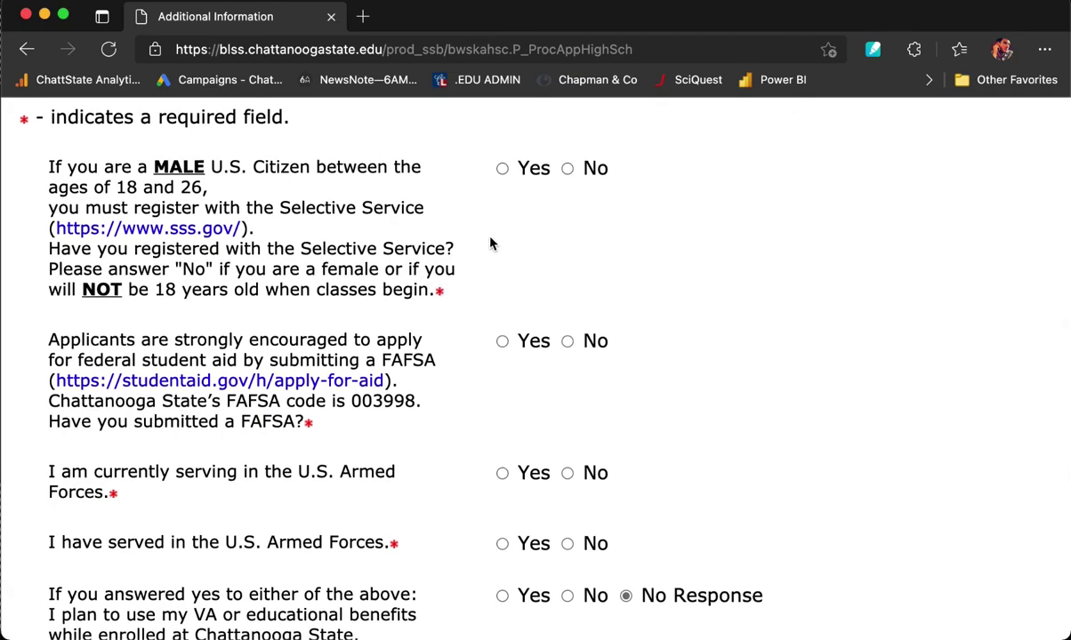
pyautogui.click(502, 169)
pyautogui.scroll(-5, 486, 246)
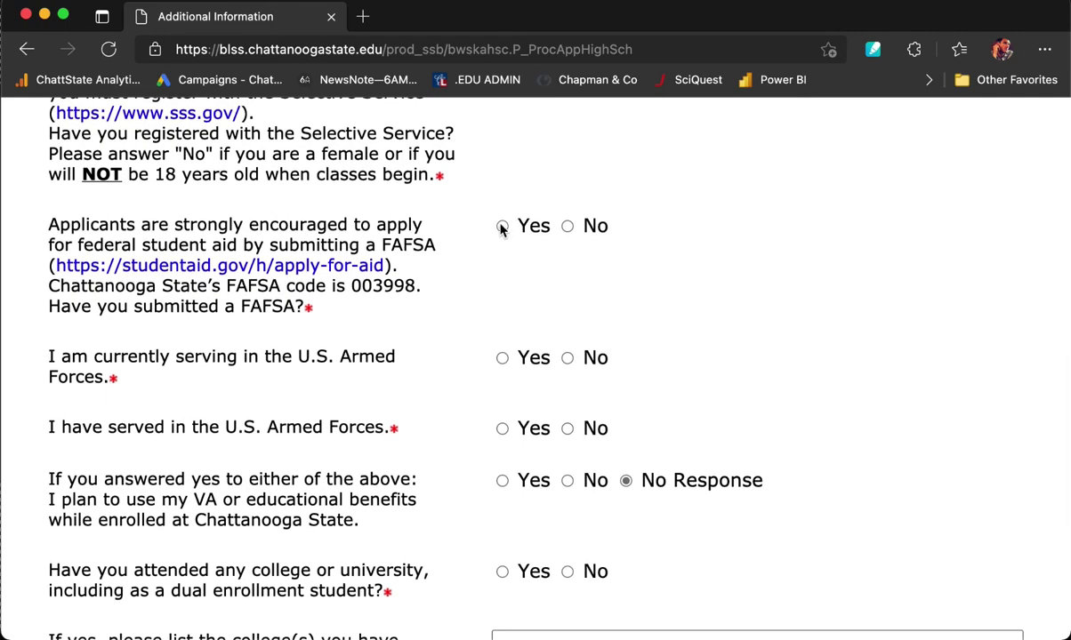
pyautogui.click(503, 225)
# Answer No to Armed Forces service and prior college attendance, then continue.
pyautogui.scroll(-2, 452, 313)
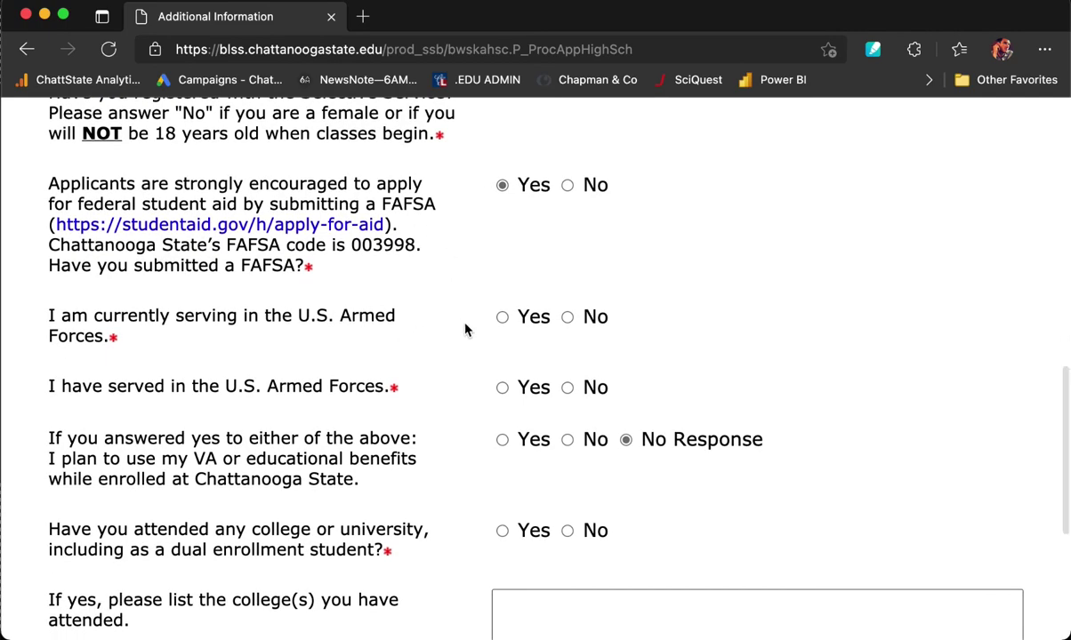
pyautogui.scroll(-1, 464, 330)
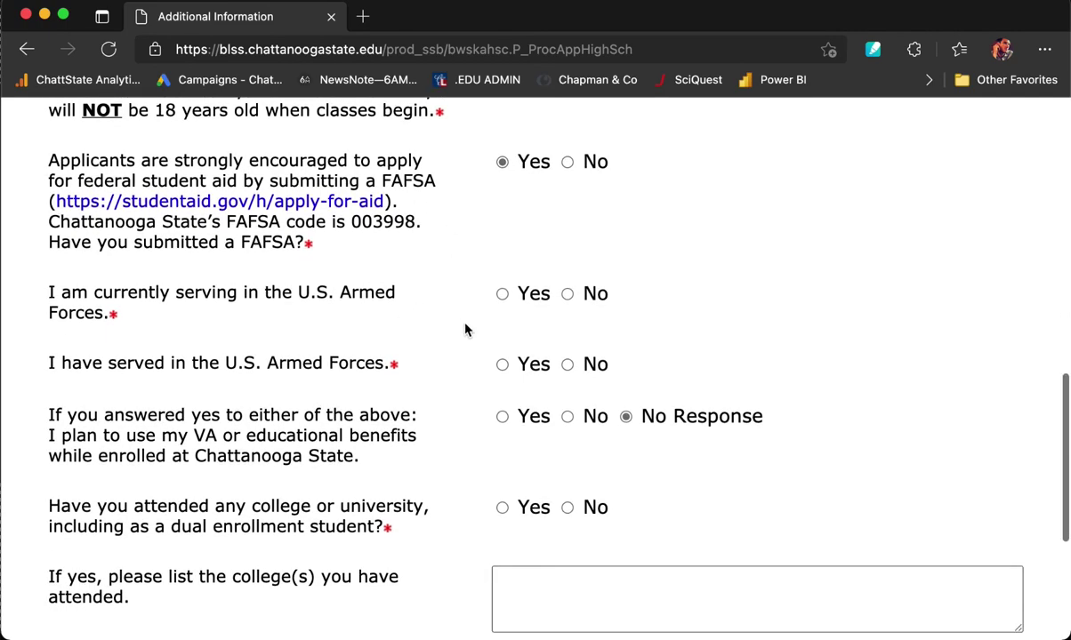
pyautogui.click(567, 294)
pyautogui.scroll(-1, 423, 341)
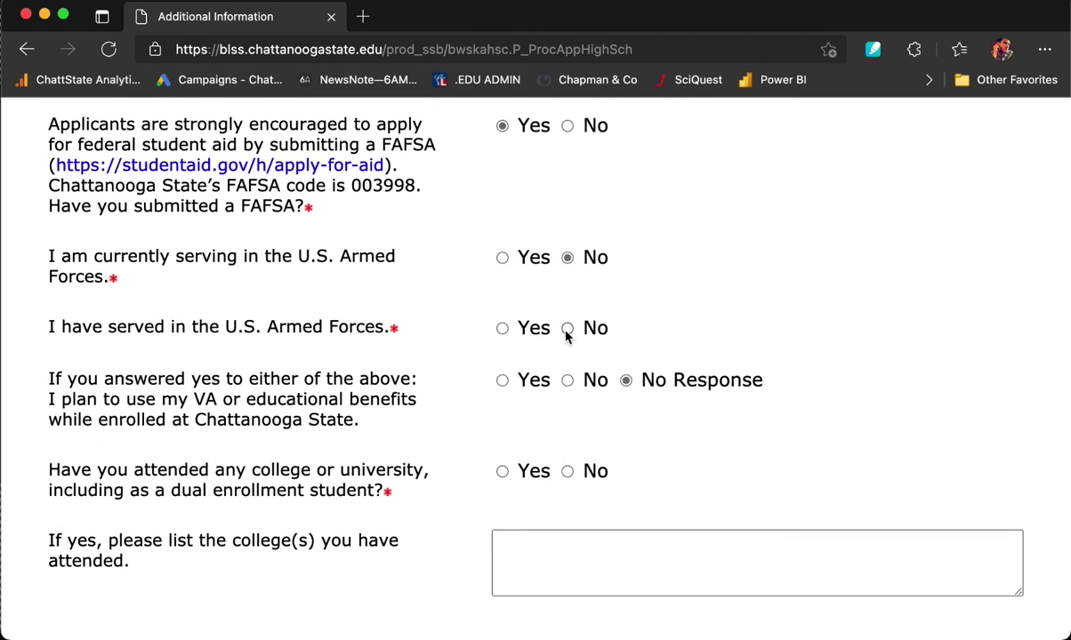
pyautogui.scroll(-4, 449, 331)
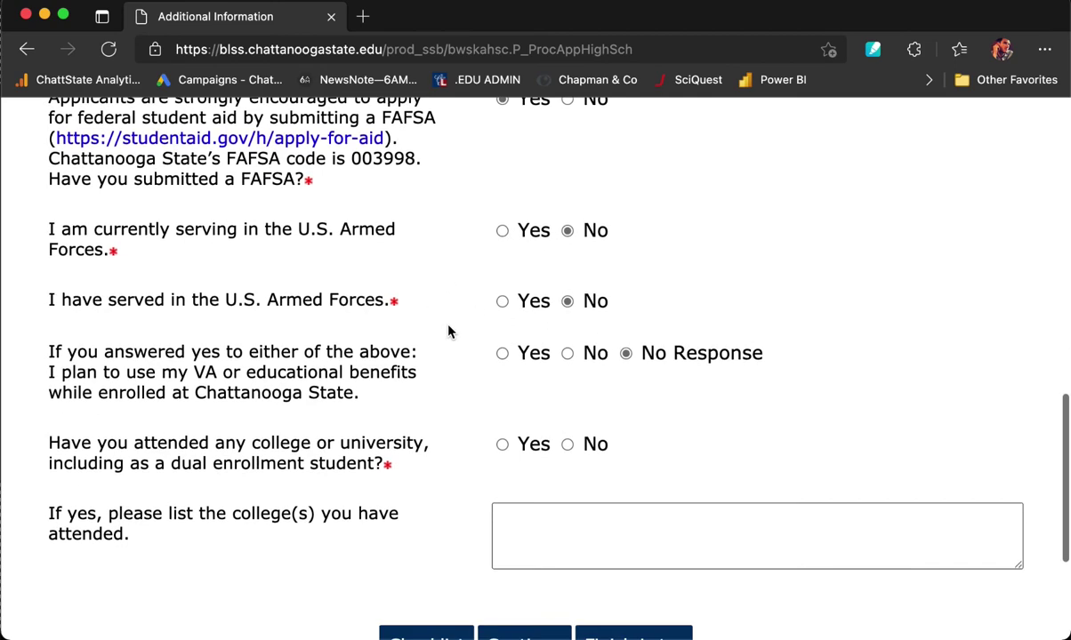
pyautogui.scroll(-1, 439, 390)
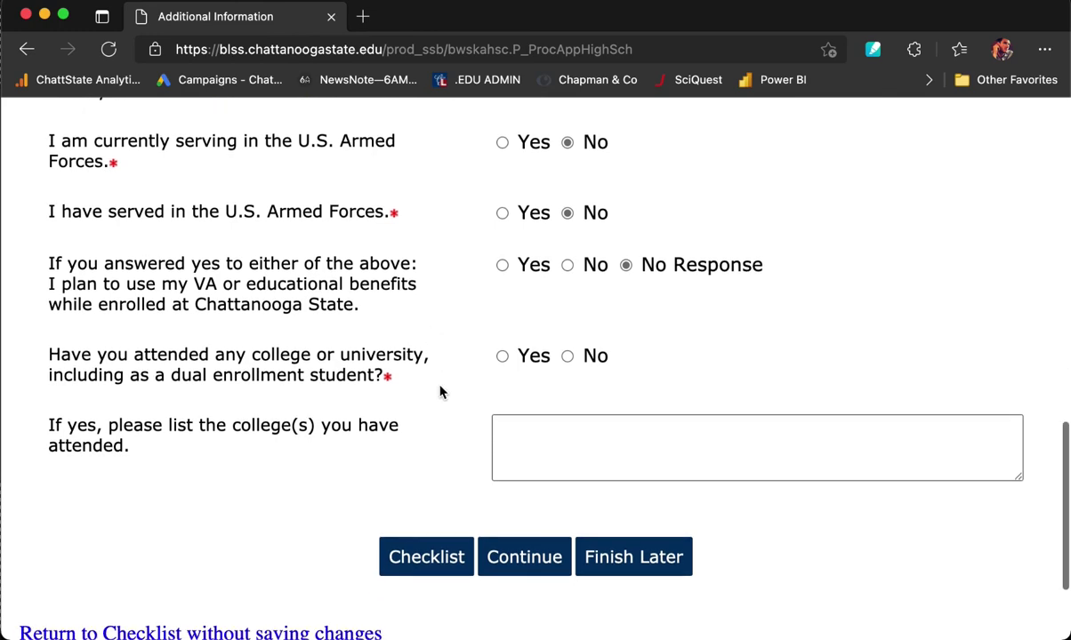
pyautogui.scroll(-1, 459, 374)
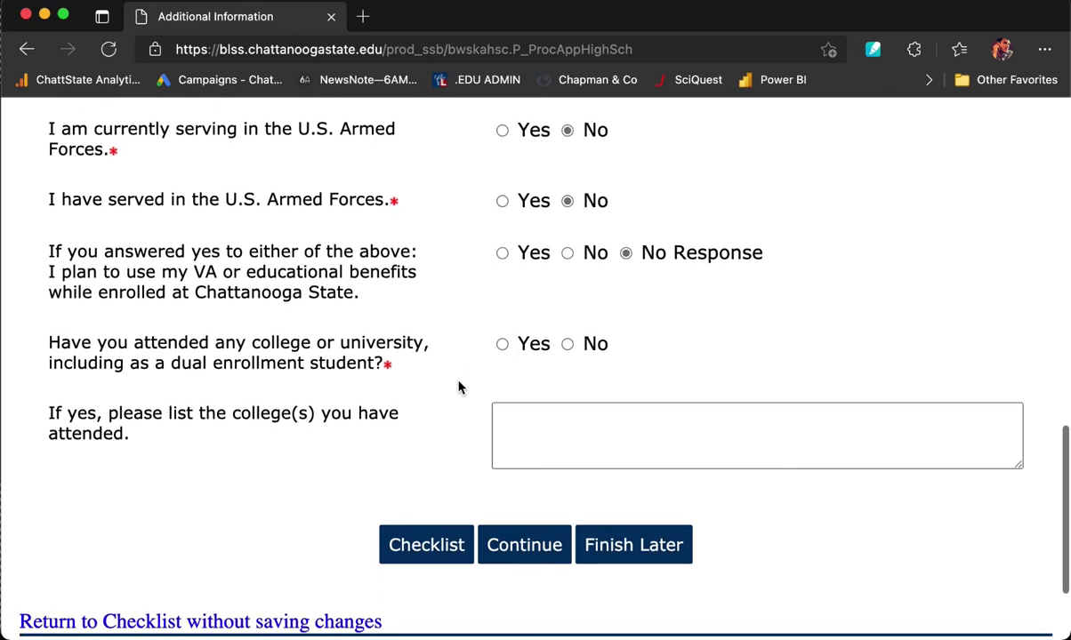
pyautogui.click(567, 344)
pyautogui.scroll(-2, 478, 373)
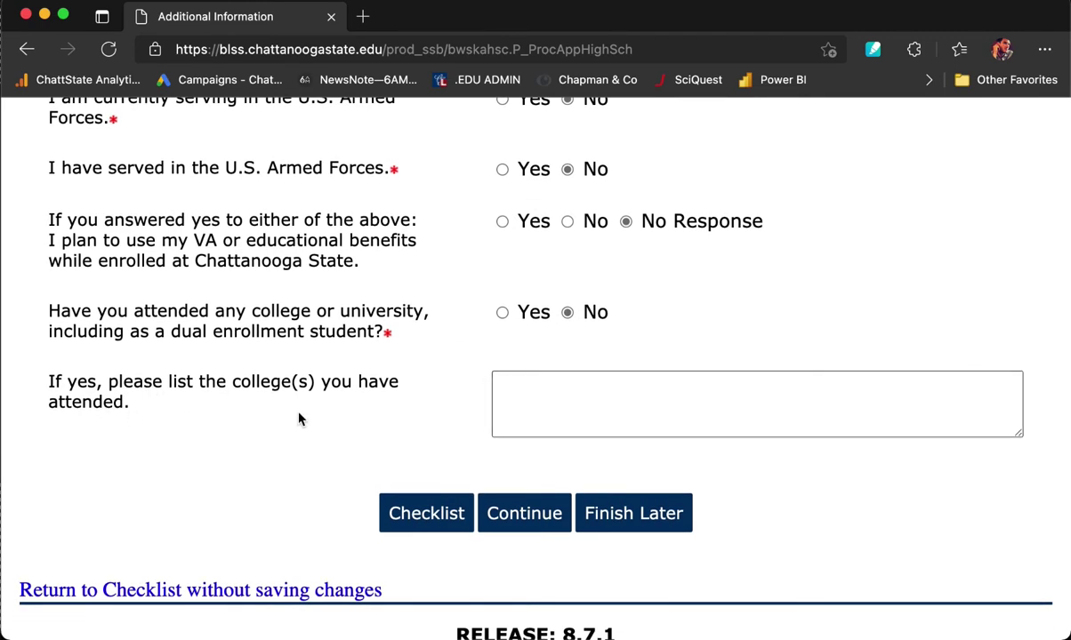
pyautogui.scroll(-3, 297, 418)
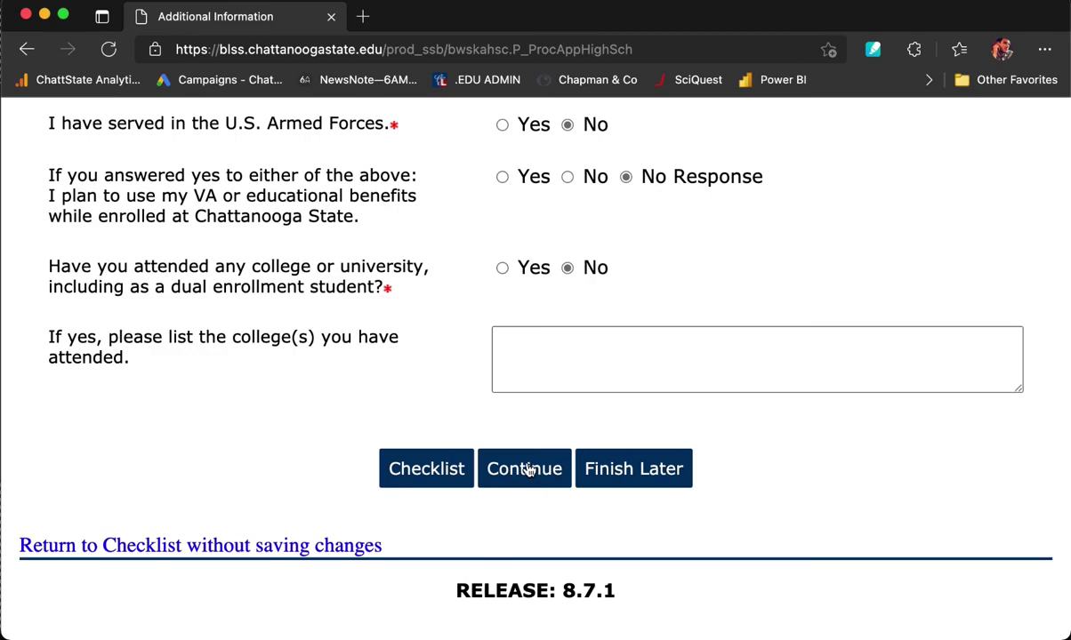
pyautogui.click(525, 470)
# Choose AAS Digital Media Design and Production Graphic Arts Tech as the planned course and continue.
pyautogui.scroll(-5, 529, 472)
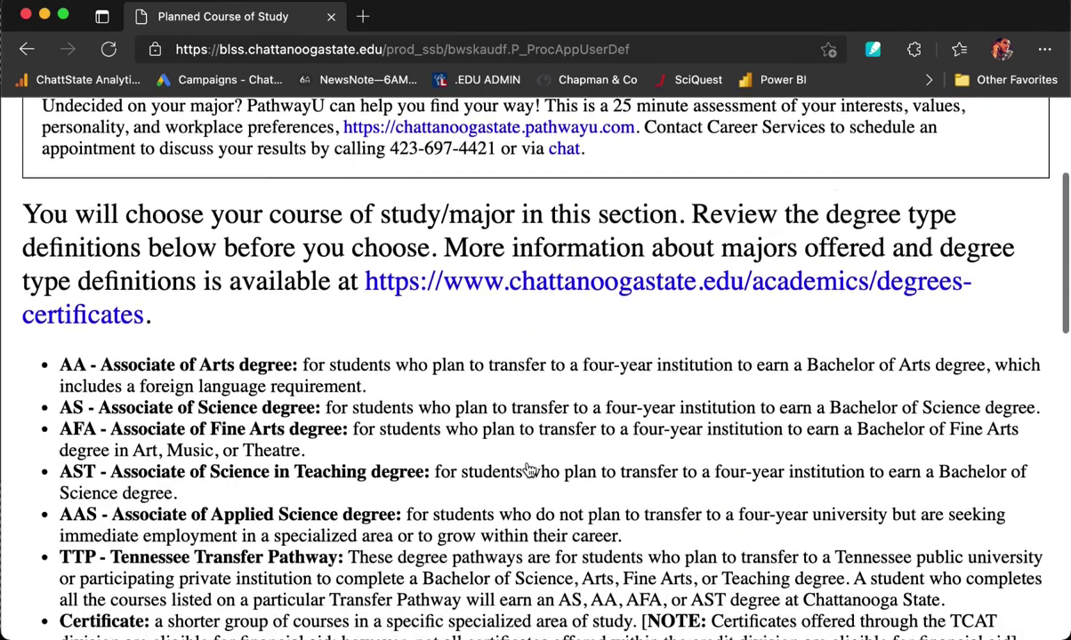
pyautogui.scroll(-1, 529, 470)
pyautogui.scroll(-1, 529, 470)
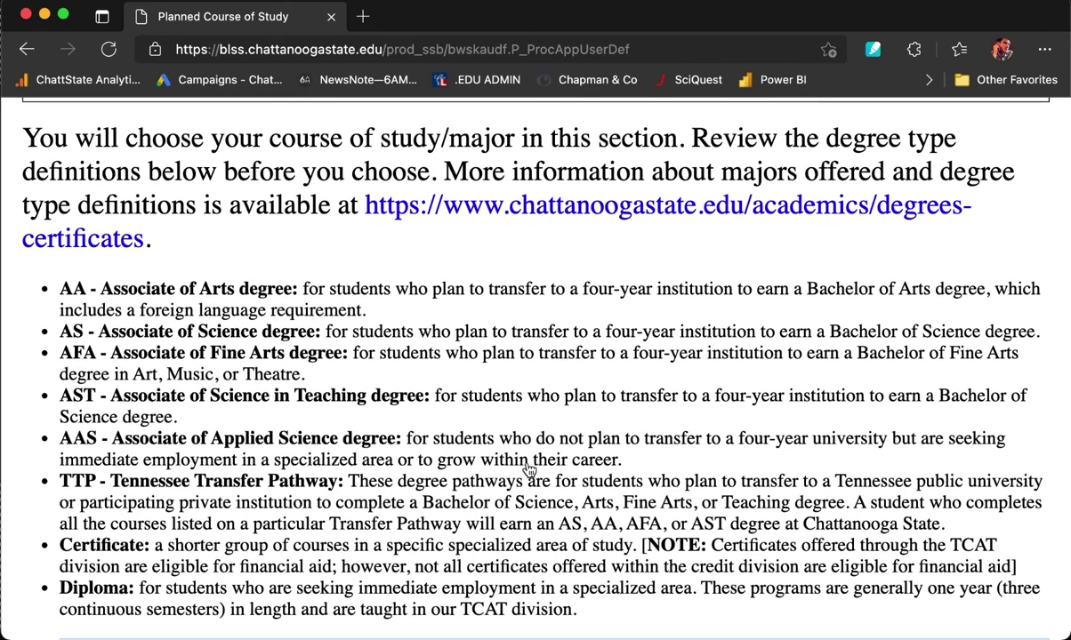
pyautogui.scroll(-1, 529, 470)
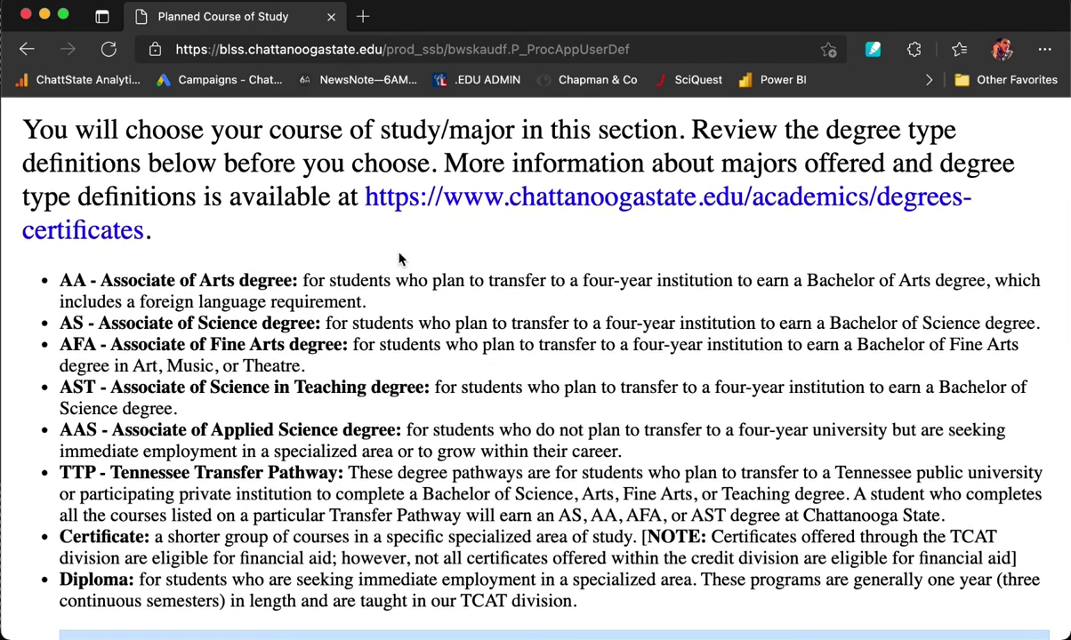
pyautogui.scroll(-2, 400, 259)
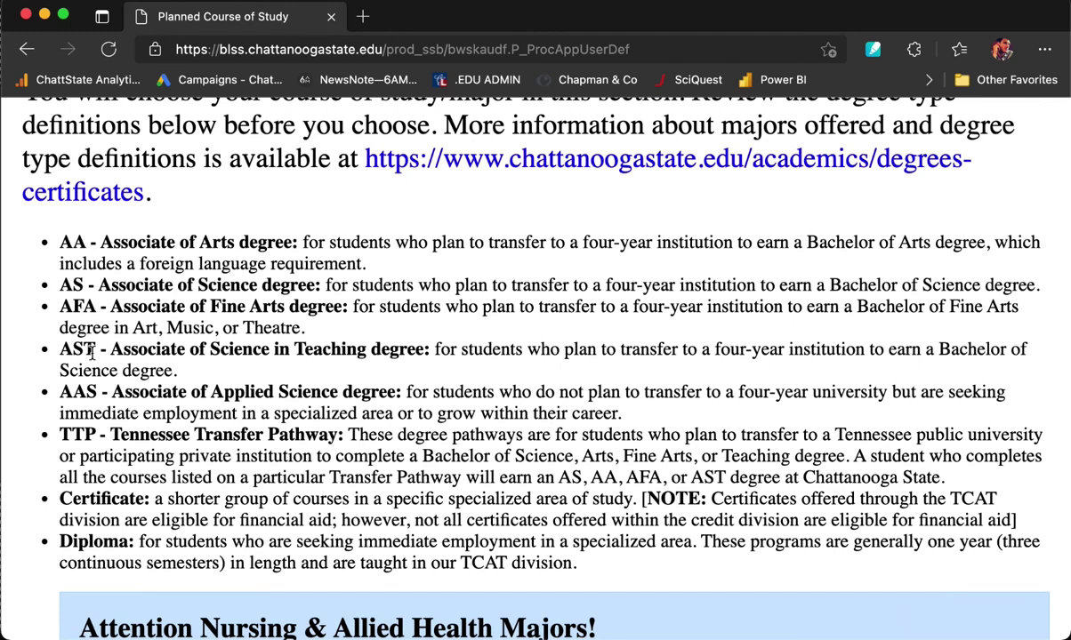
pyautogui.scroll(-1, 92, 352)
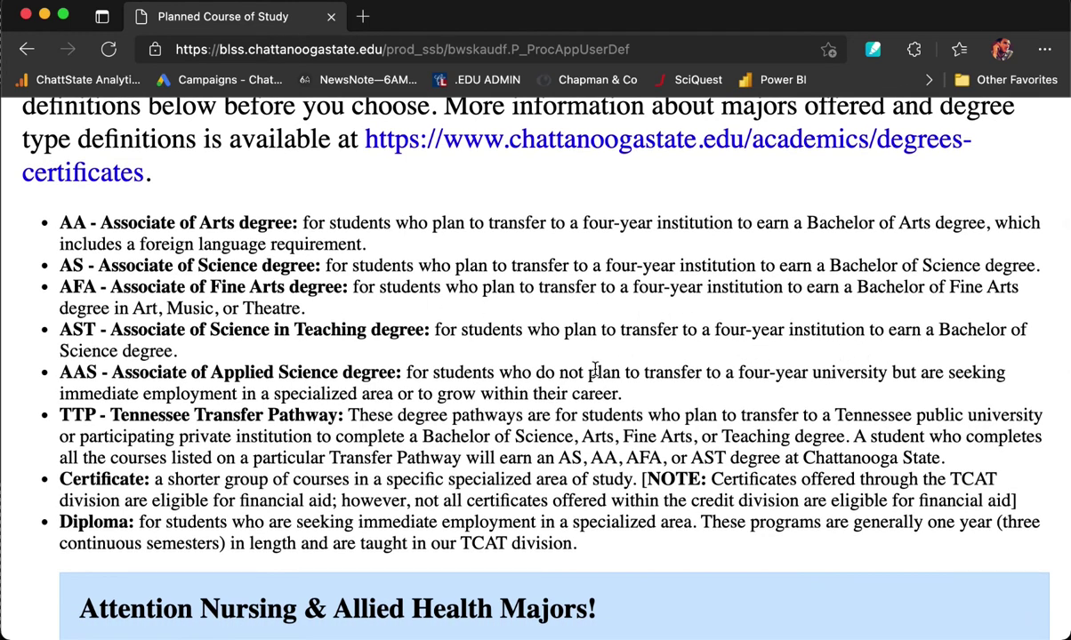
pyautogui.scroll(-2, 935, 348)
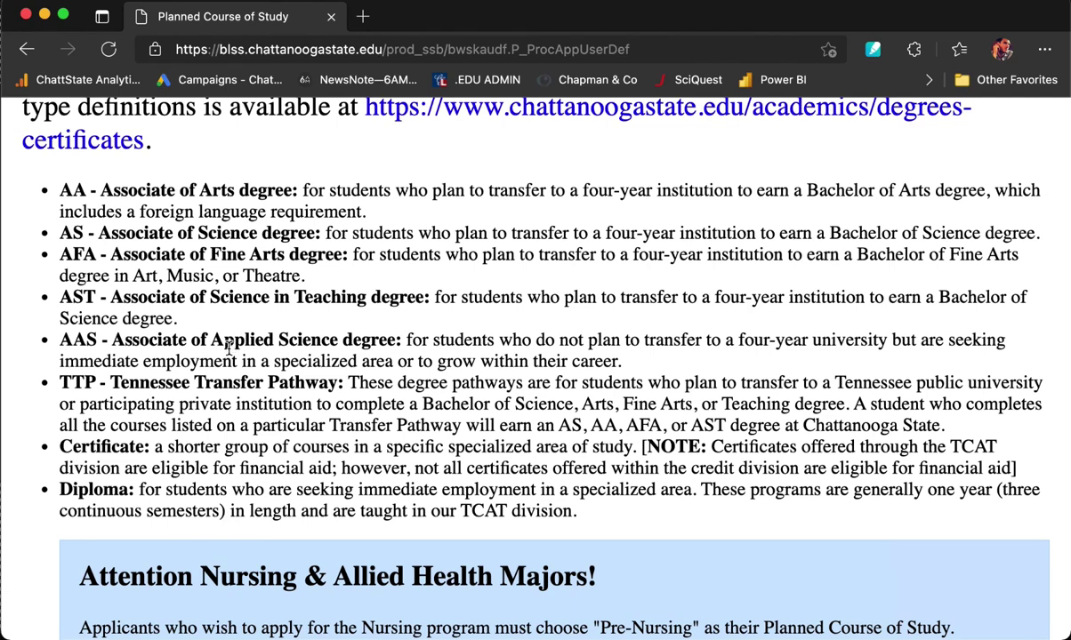
pyautogui.scroll(-1, 452, 349)
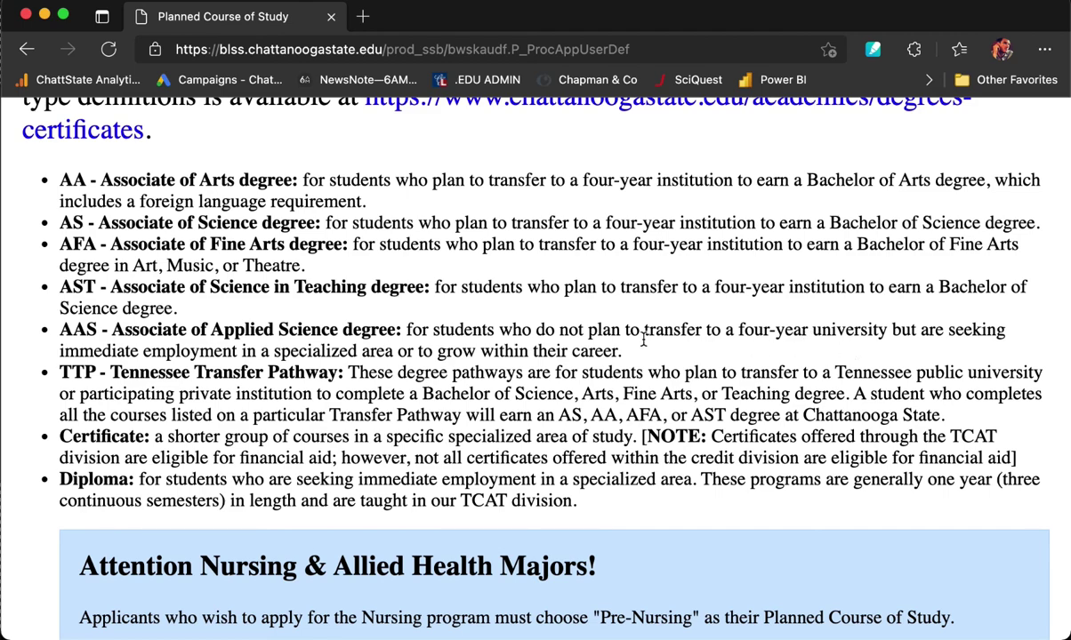
pyautogui.scroll(-4, 424, 351)
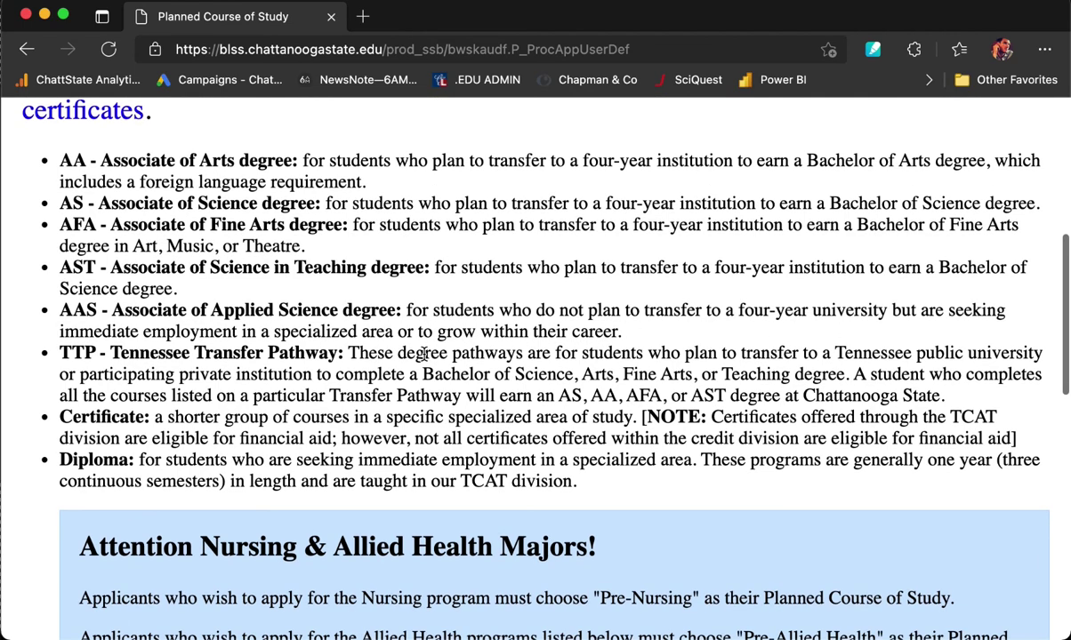
pyautogui.scroll(-4, 425, 354)
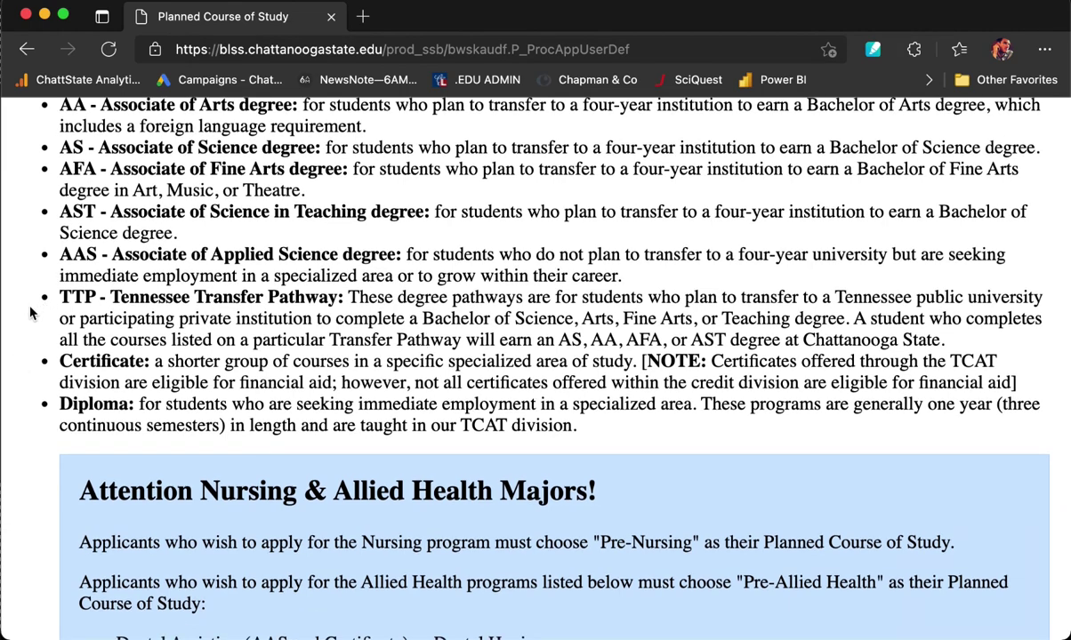
pyautogui.scroll(-2, 30, 413)
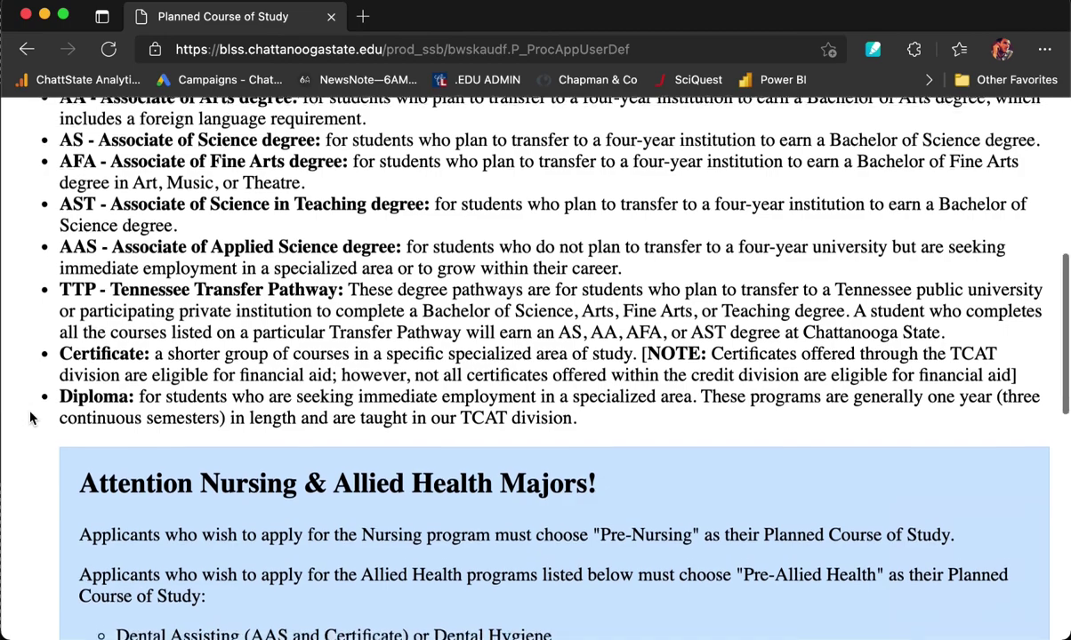
pyautogui.scroll(-5, 29, 418)
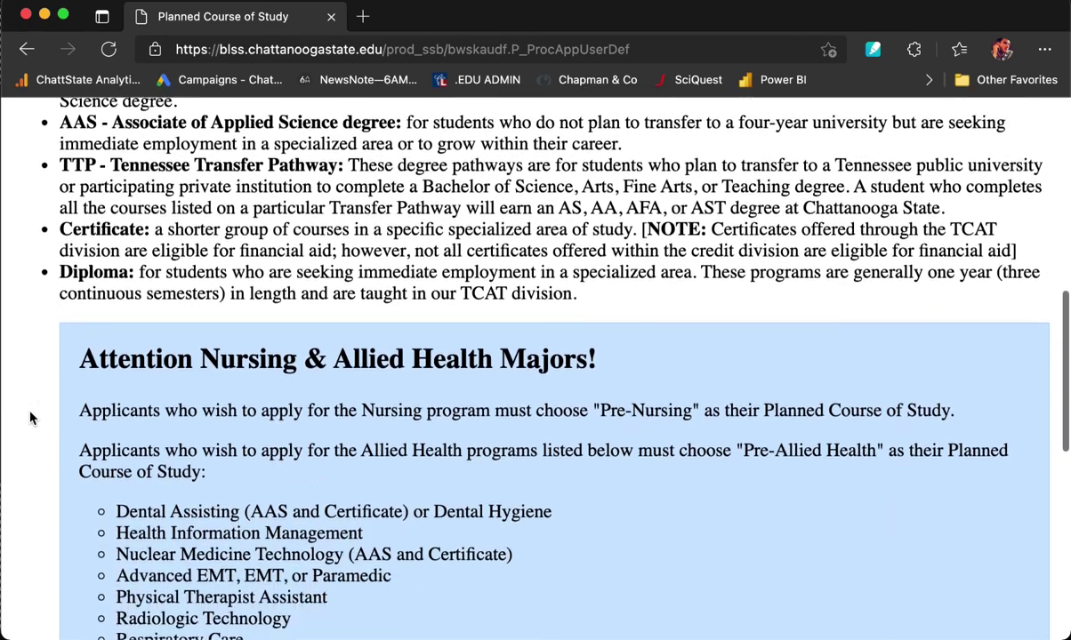
pyautogui.scroll(-2, 30, 419)
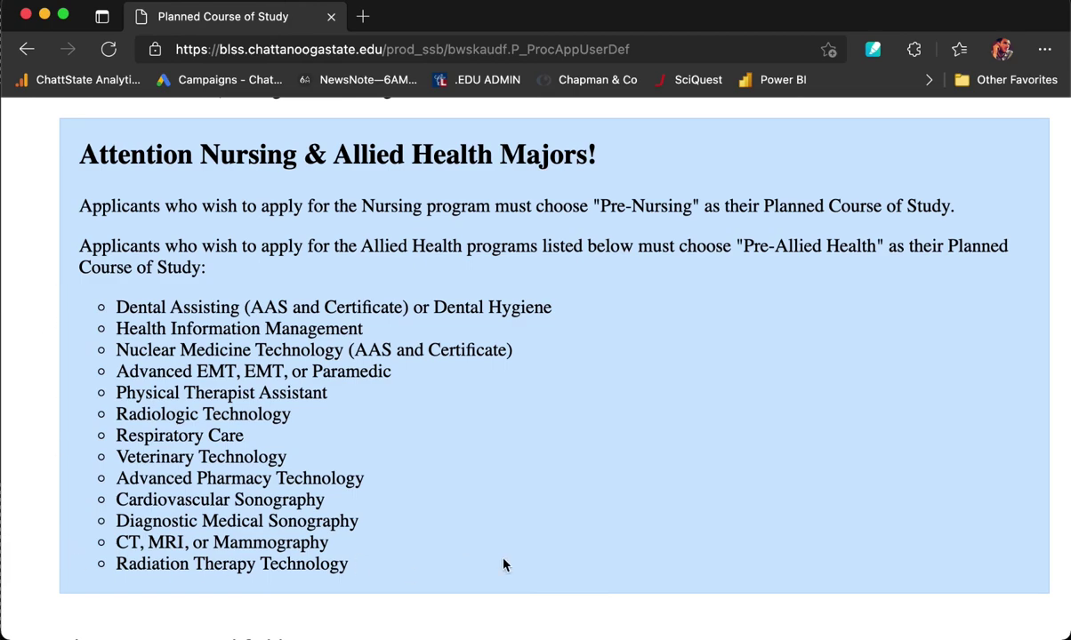
pyautogui.scroll(-6, 725, 540)
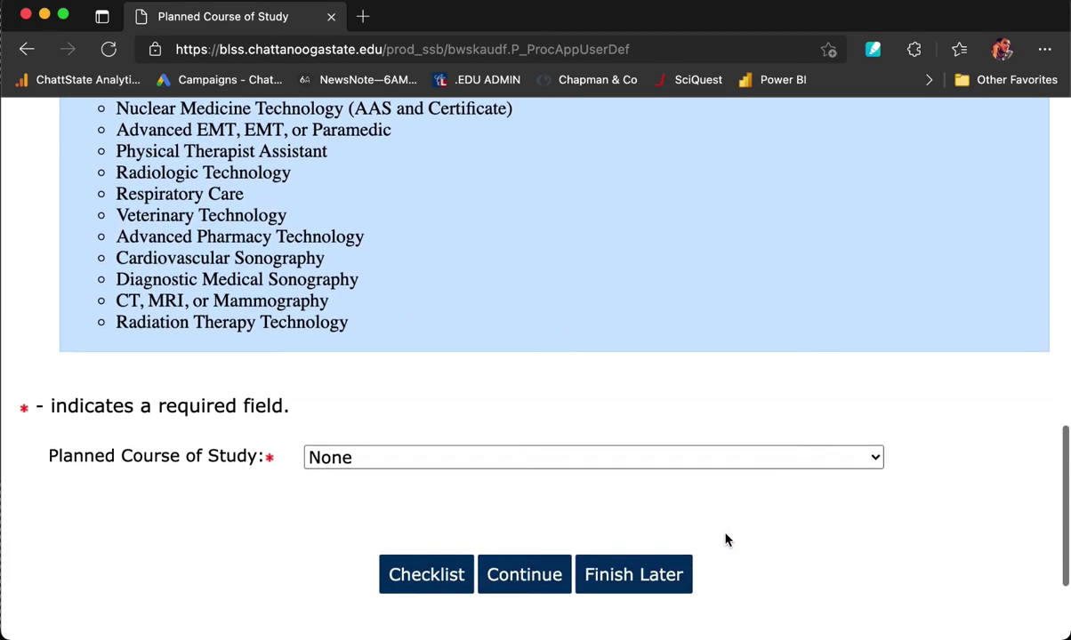
pyautogui.click(685, 389)
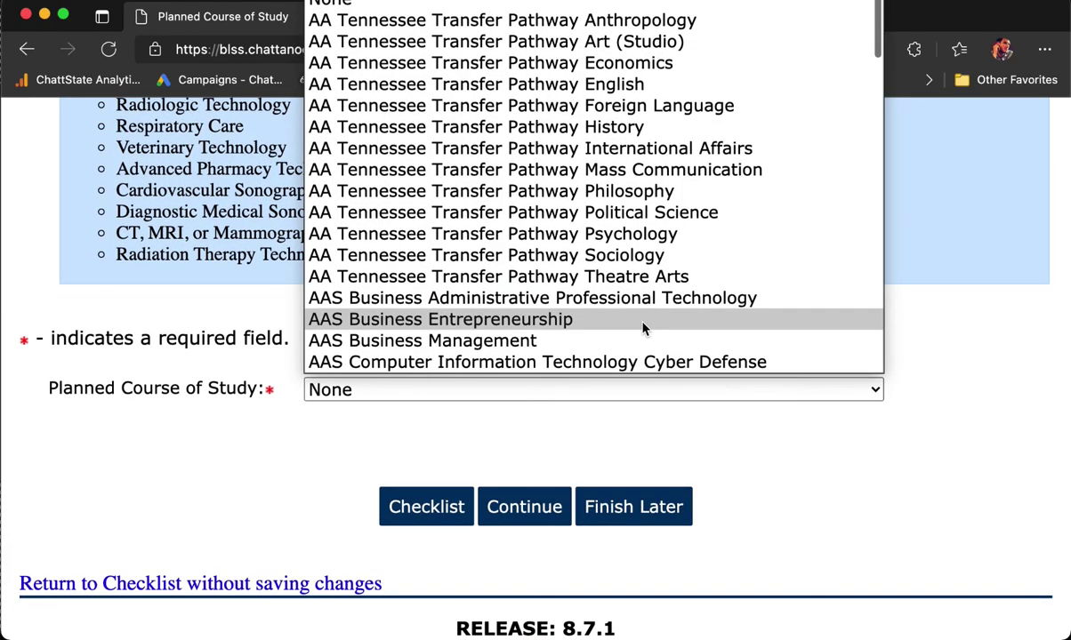
pyautogui.scroll(-2, 646, 327)
pyautogui.scroll(-3, 646, 328)
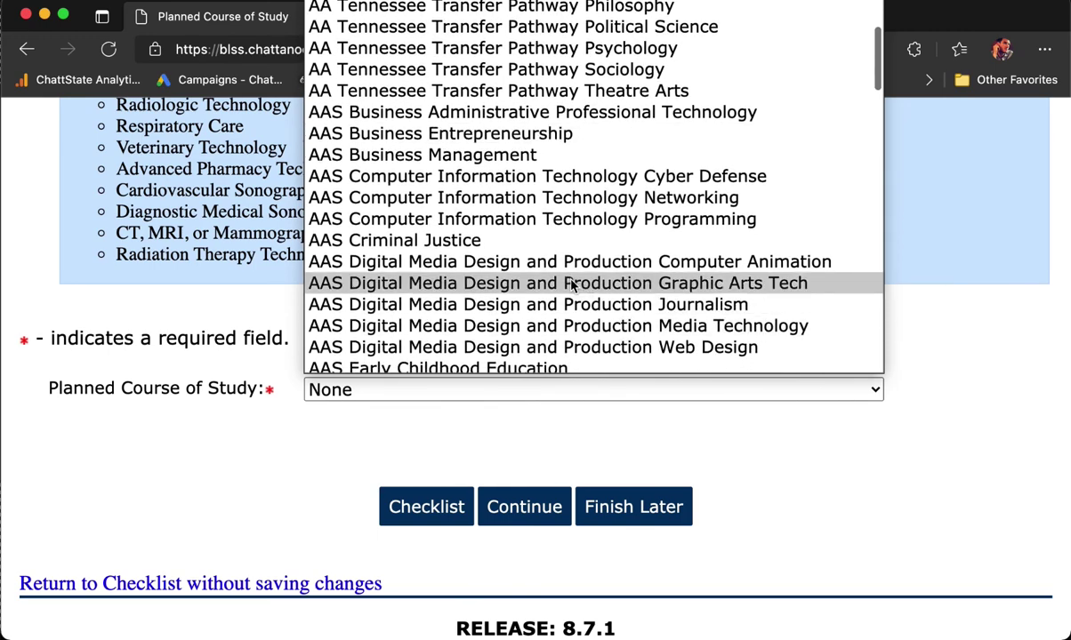
pyautogui.click(572, 285)
pyautogui.scroll(-1, 794, 514)
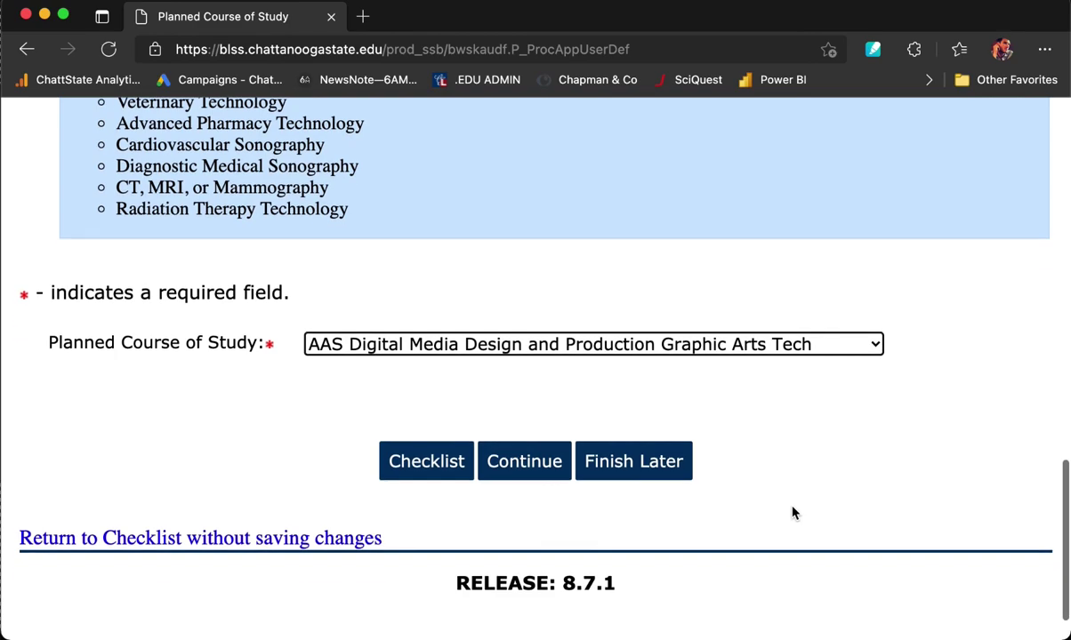
pyautogui.click(514, 467)
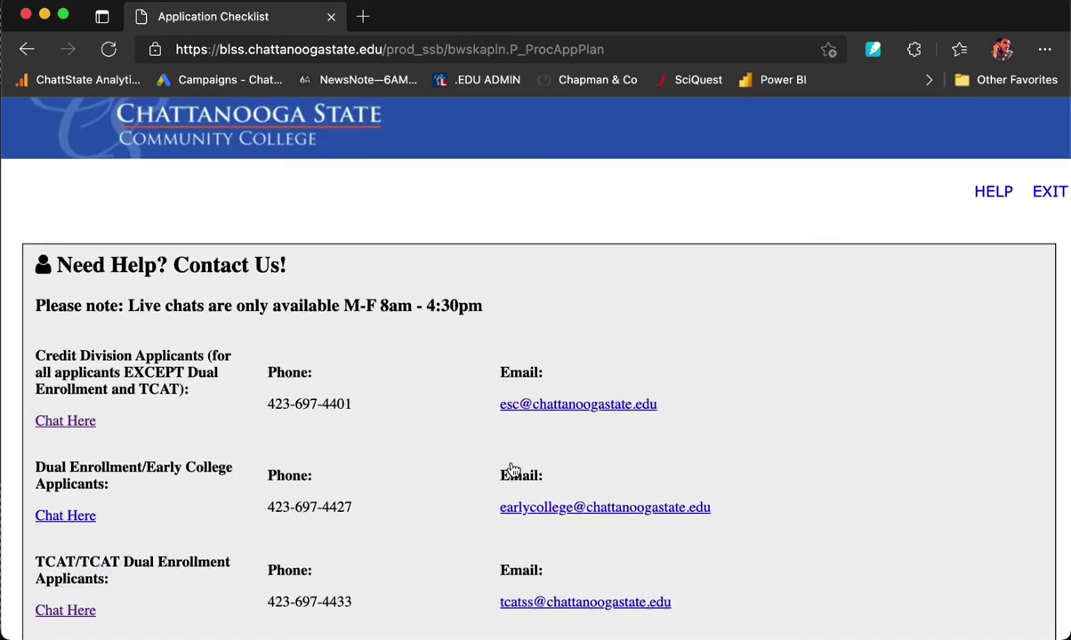
# Mark the application as complete from the Application Checklist.
pyautogui.scroll(-10, 514, 469)
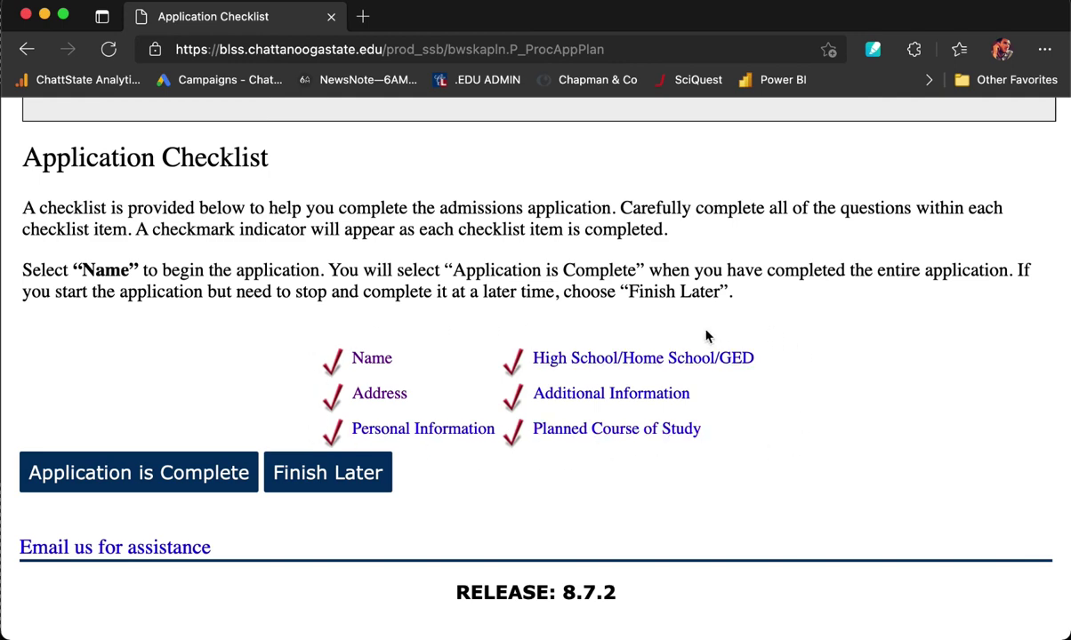
pyautogui.scroll(-1, 623, 538)
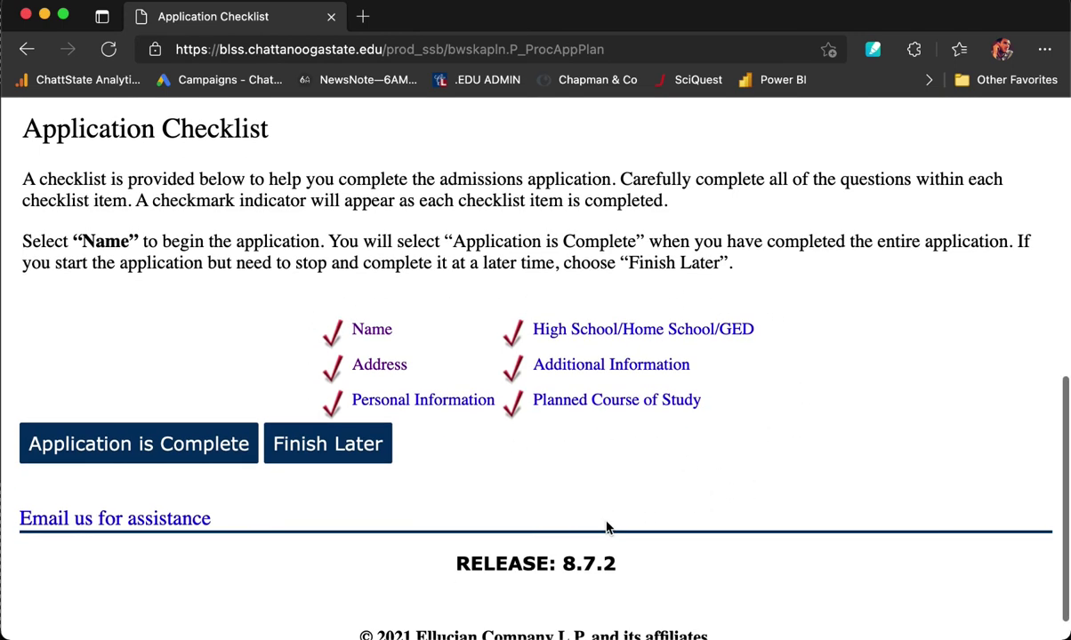
pyautogui.click(82, 444)
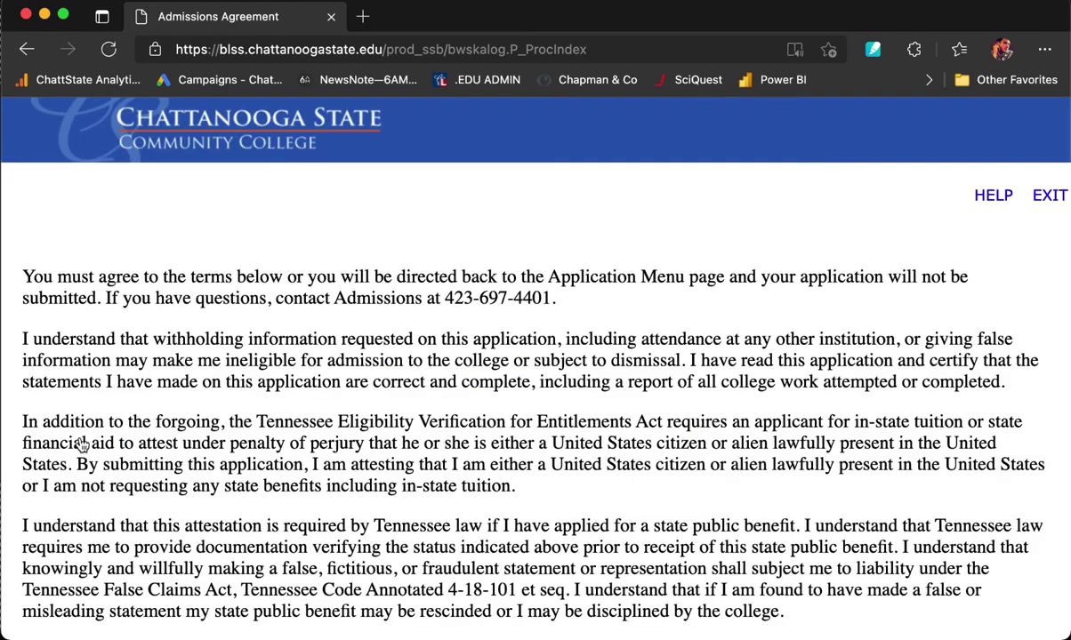
pyautogui.scroll(-5, 82, 444)
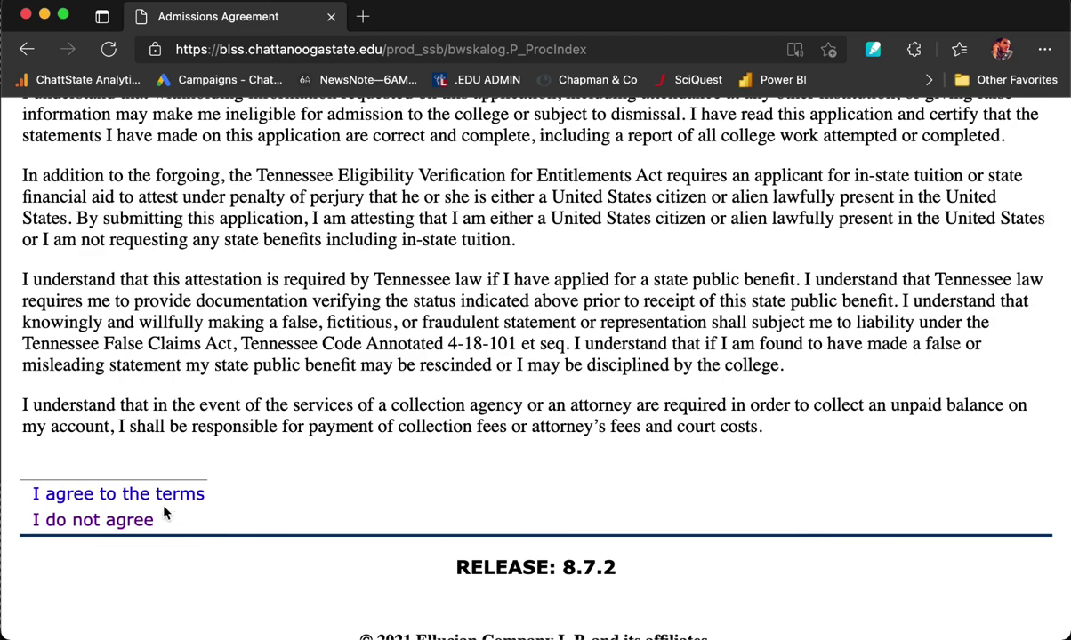
# Accept the admissions agreement terms and read through the thank-you confirmation letter.
pyautogui.click(171, 496)
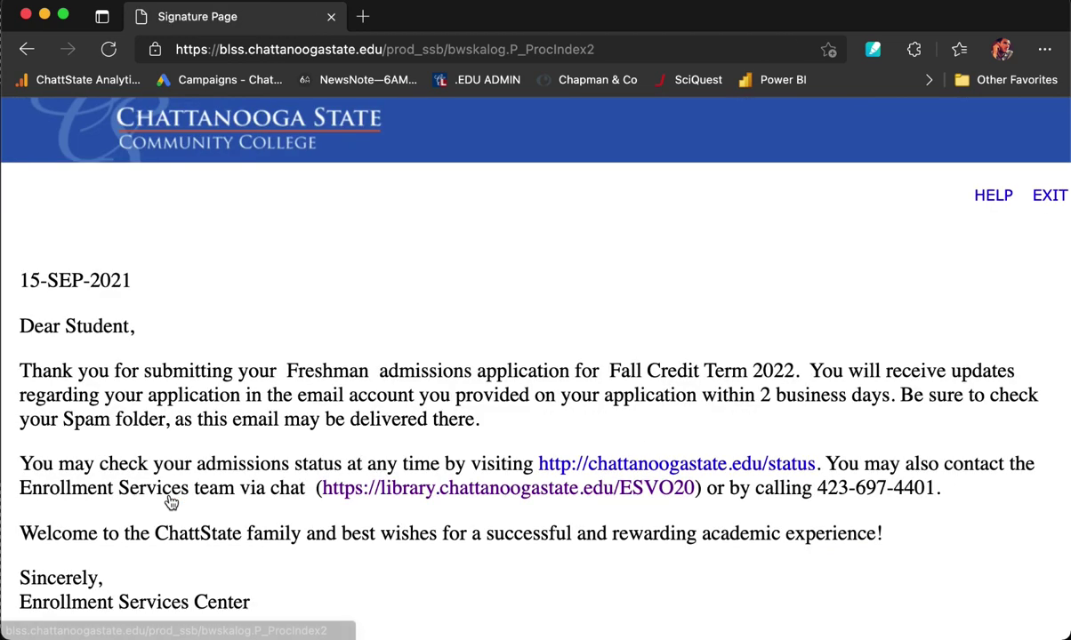
pyautogui.scroll(-3, 171, 503)
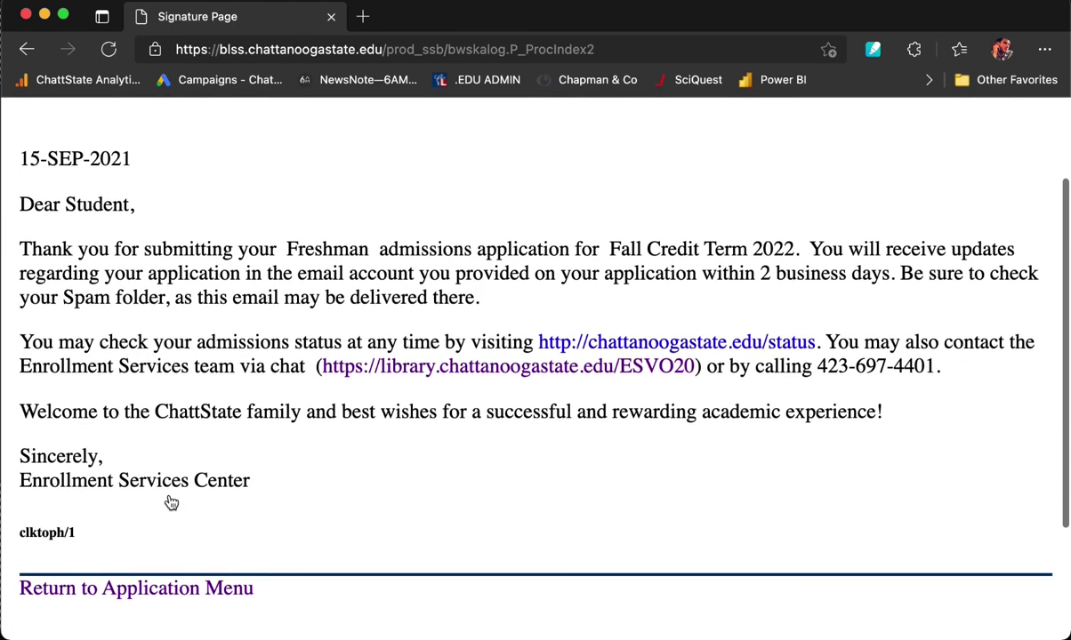
pyautogui.scroll(-1, 125, 338)
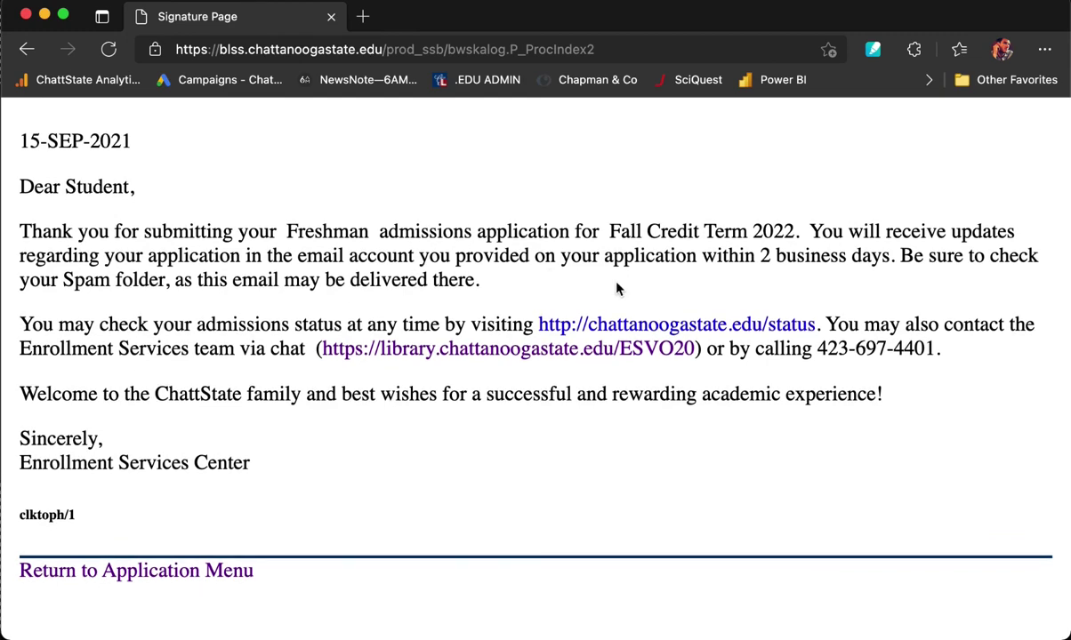
pyautogui.scroll(-3, 619, 287)
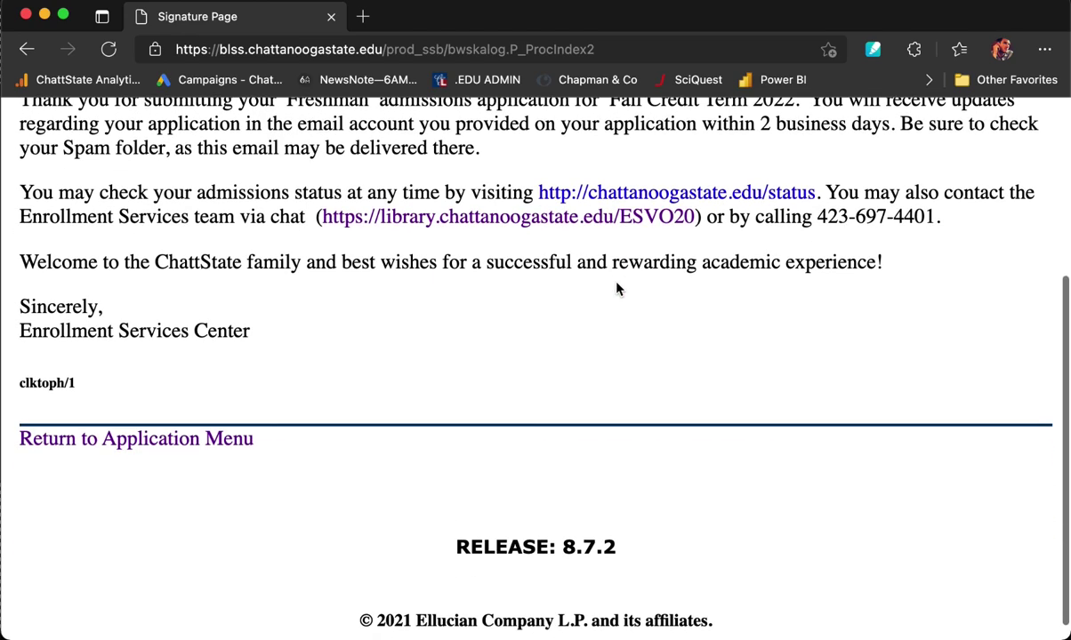
pyautogui.scroll(2, 619, 288)
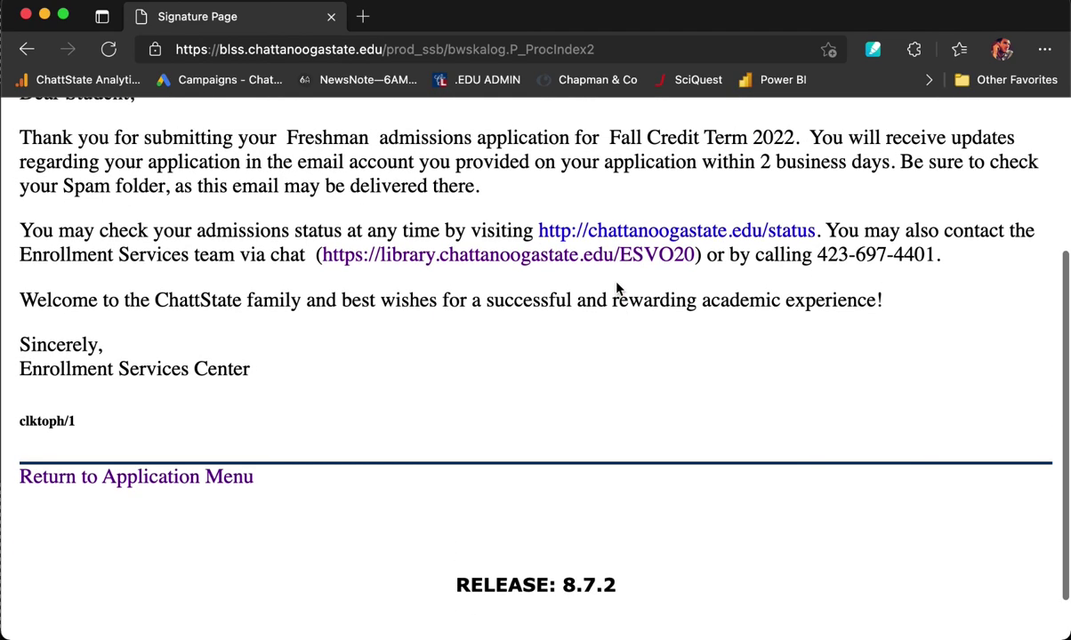
pyautogui.scroll(1, 619, 288)
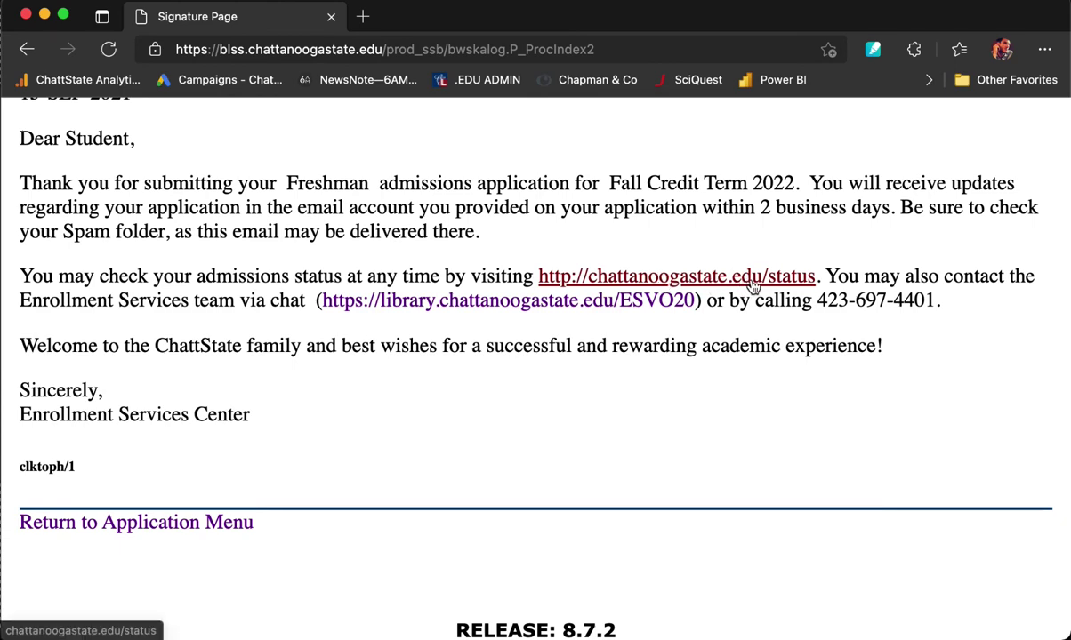
pyautogui.scroll(-1, 480, 387)
pyautogui.scroll(2, 199, 356)
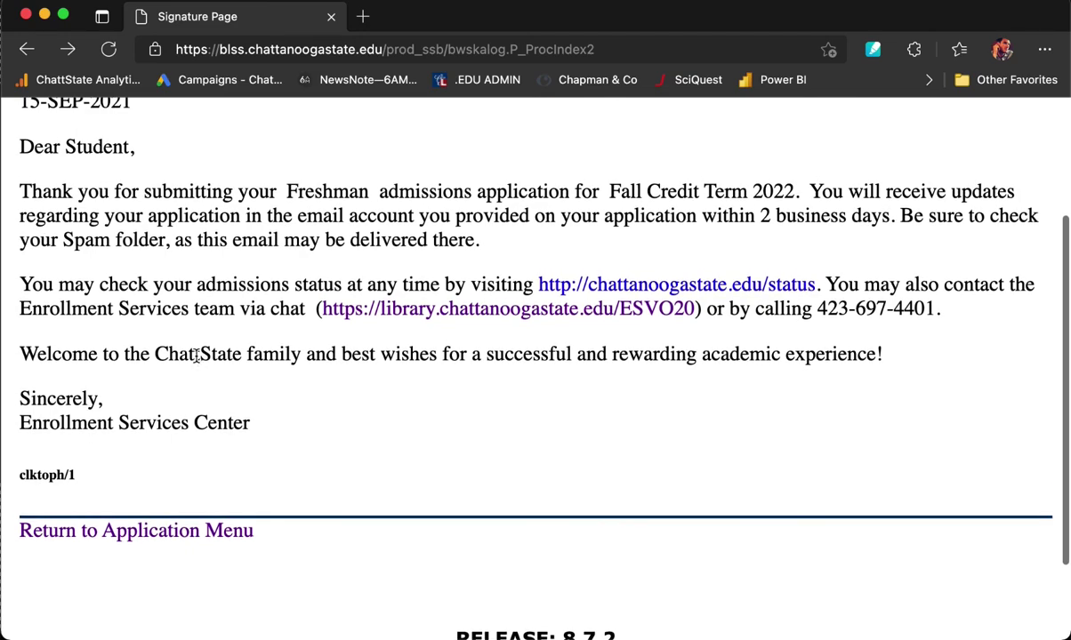
pyautogui.scroll(5, 195, 356)
pyautogui.scroll(1, 119, 232)
# Go to chattanoogastate.edu and open the First Time College Student page under Apply.
pyautogui.click(618, 54)
pyautogui.write('cha')
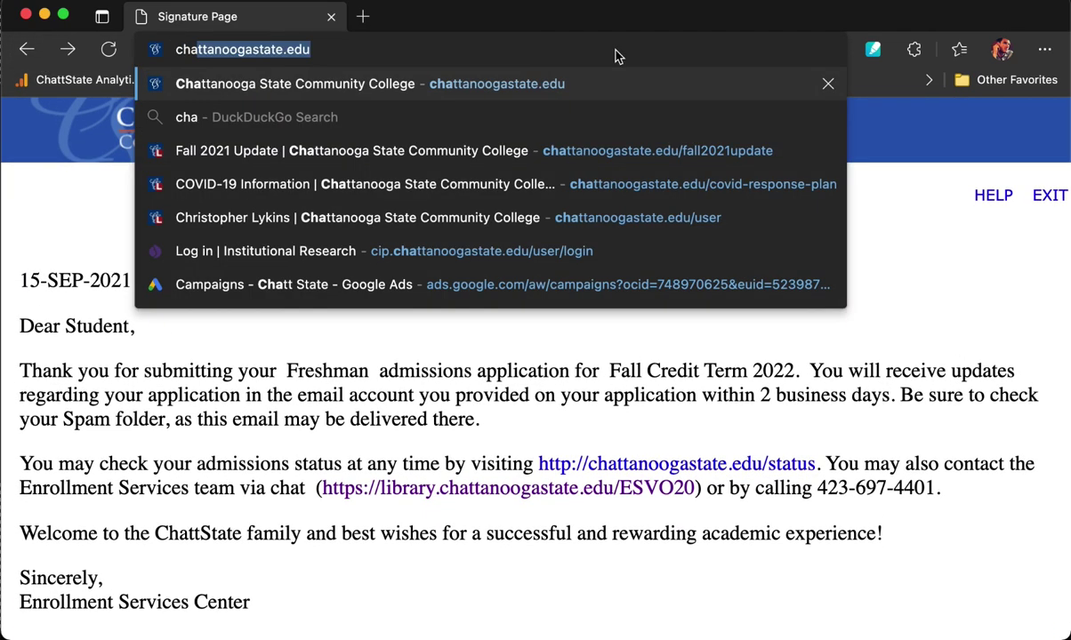
pyautogui.write('tta')
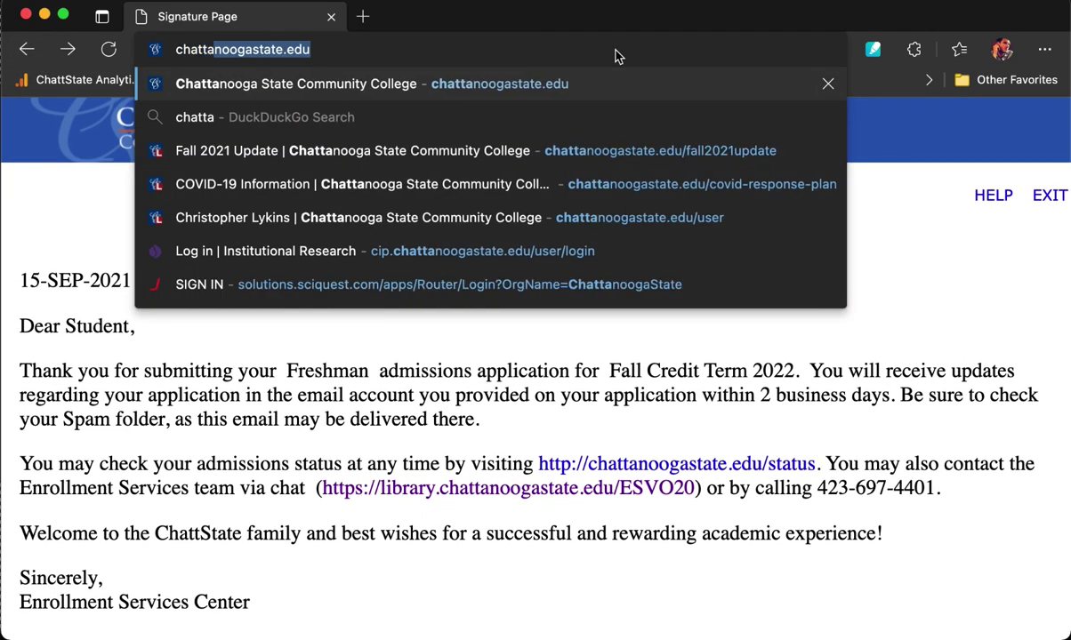
pyautogui.press('Return')
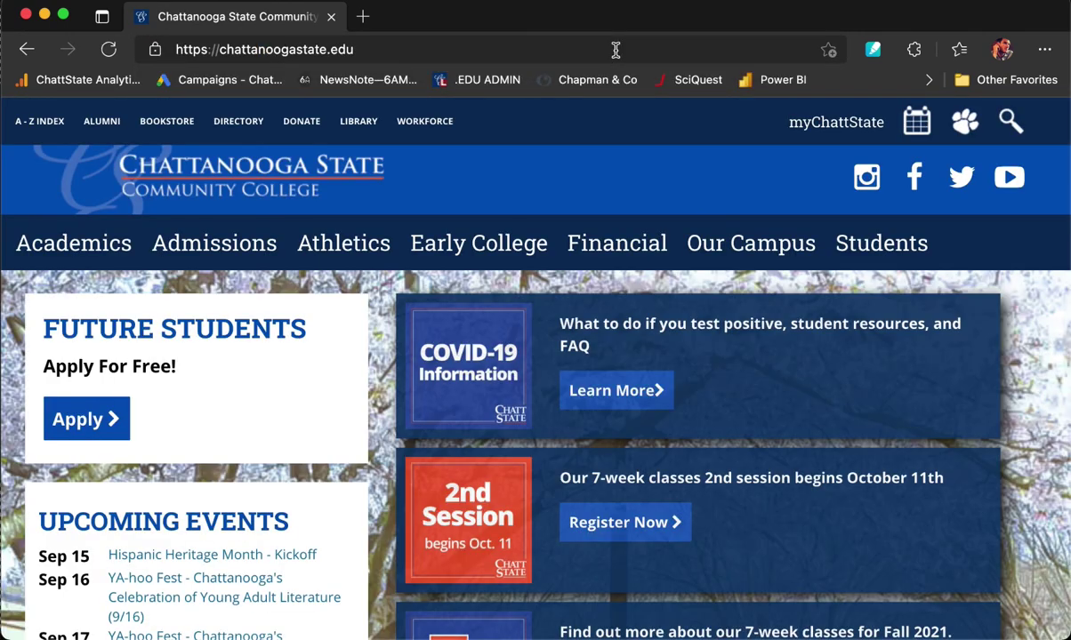
pyautogui.click(80, 419)
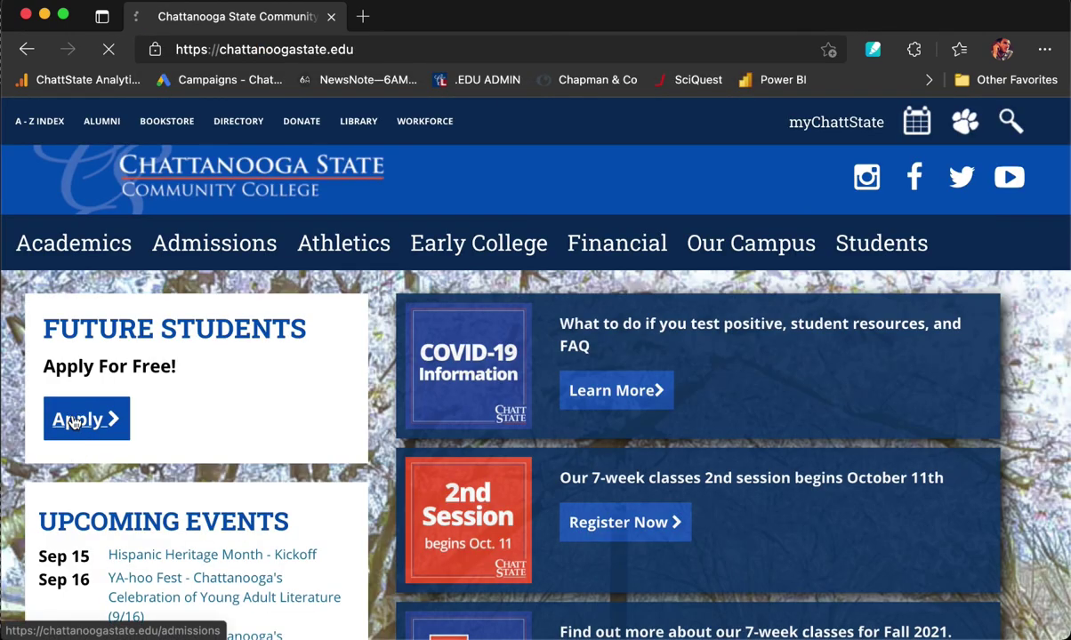
pyautogui.scroll(-6, 390, 495)
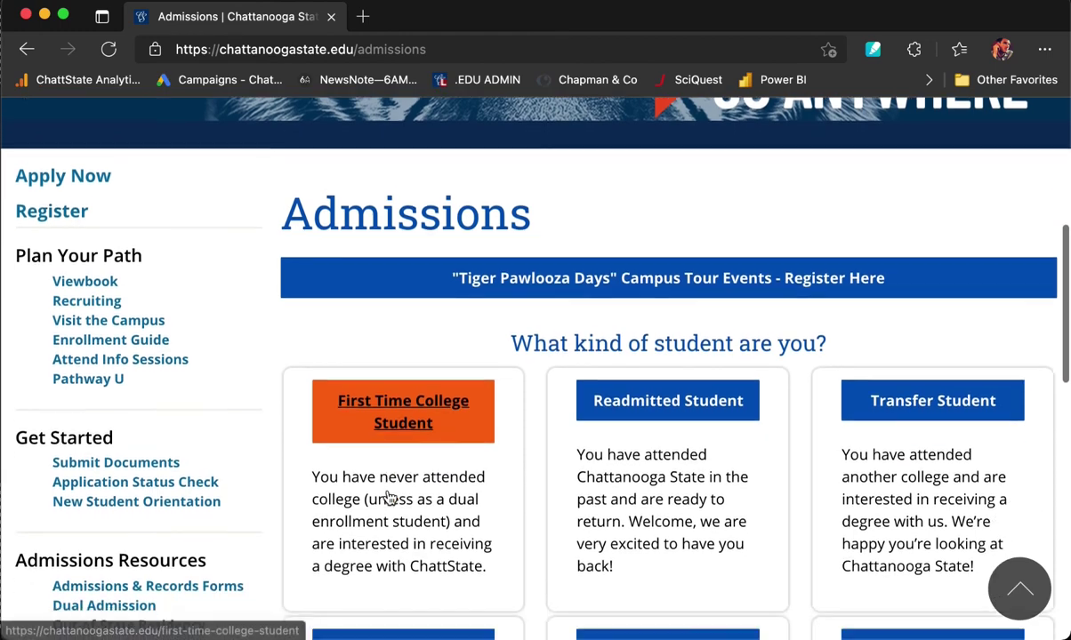
pyautogui.scroll(-1, 390, 498)
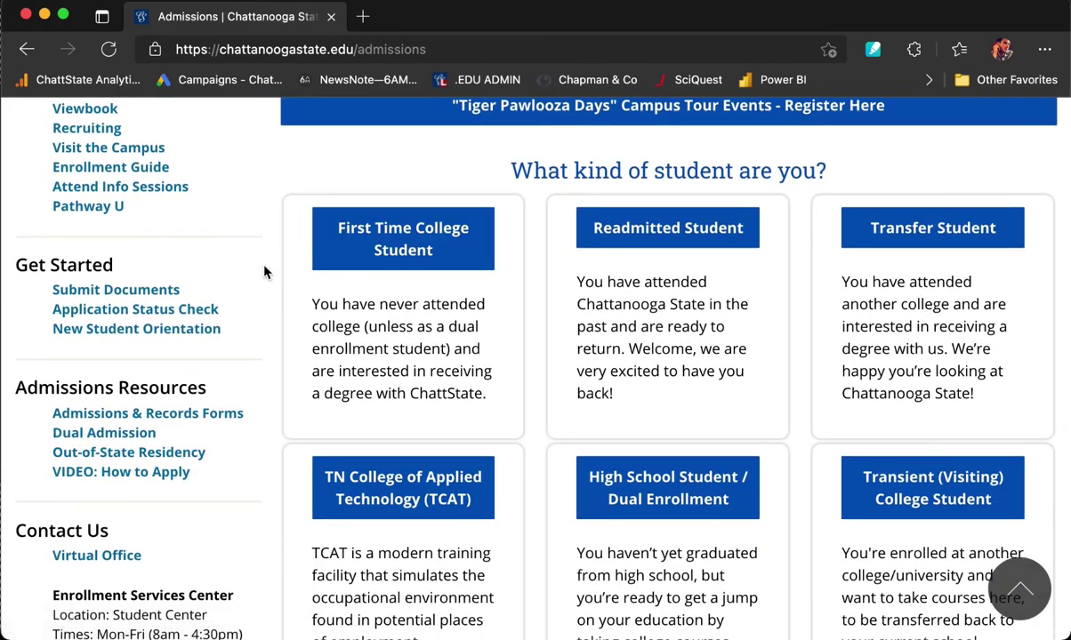
pyautogui.click(411, 233)
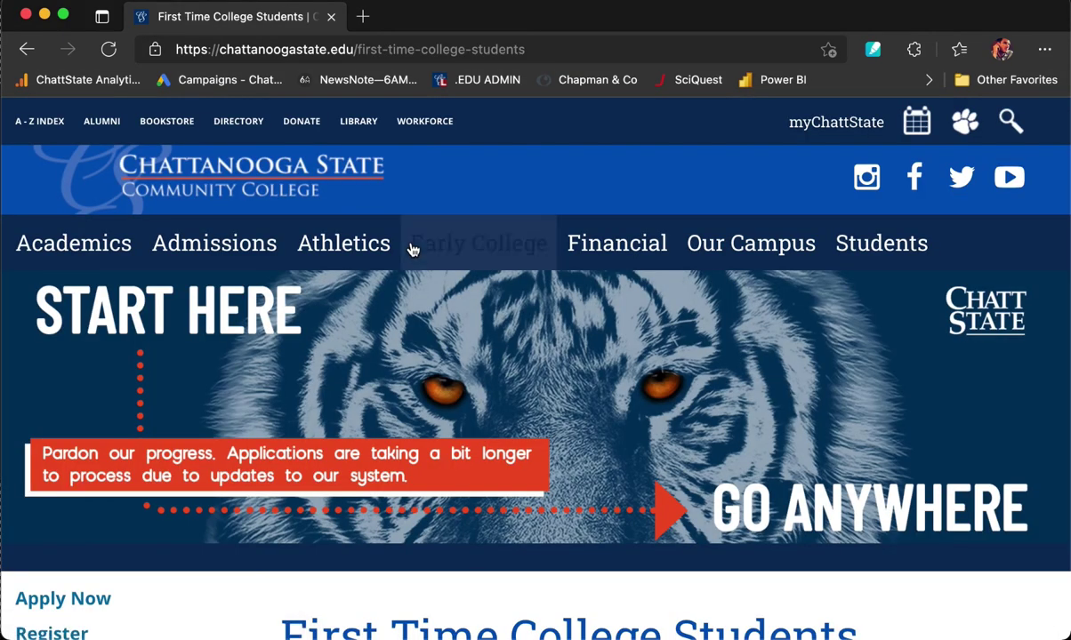
# Read down the Admissions Checklist through to new student orientation.
pyautogui.scroll(-5, 418, 284)
pyautogui.scroll(-10, 426, 332)
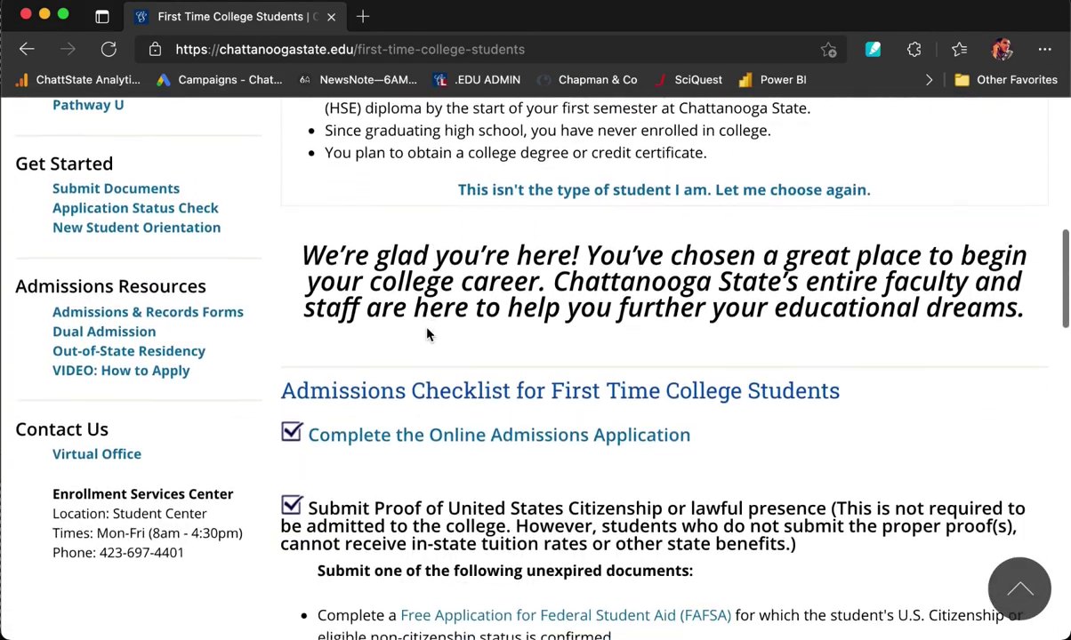
pyautogui.scroll(-2, 428, 331)
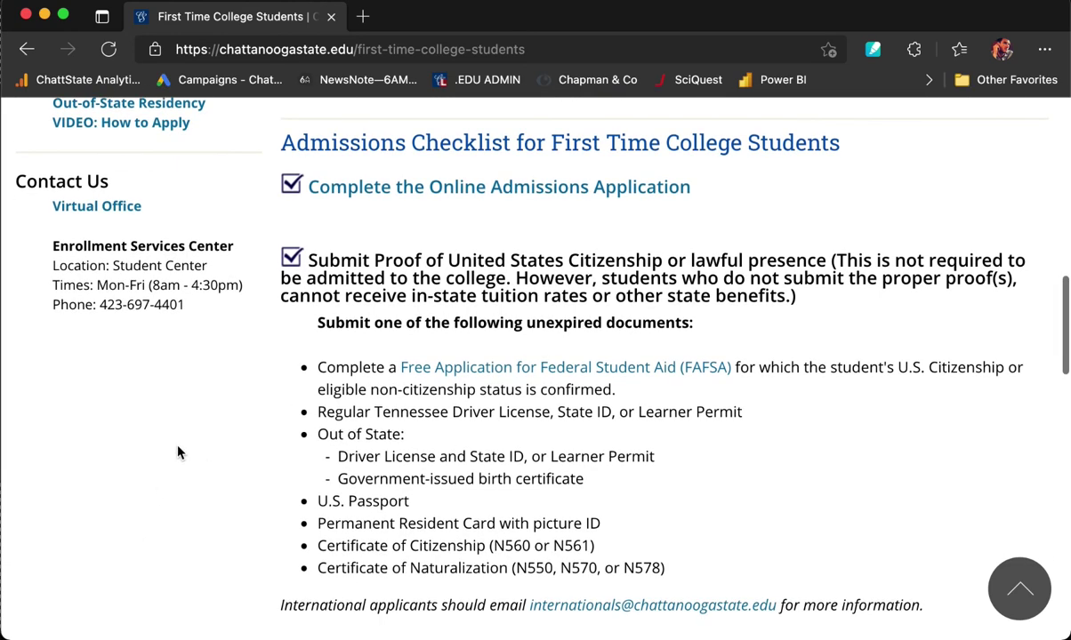
pyautogui.scroll(-1, 178, 454)
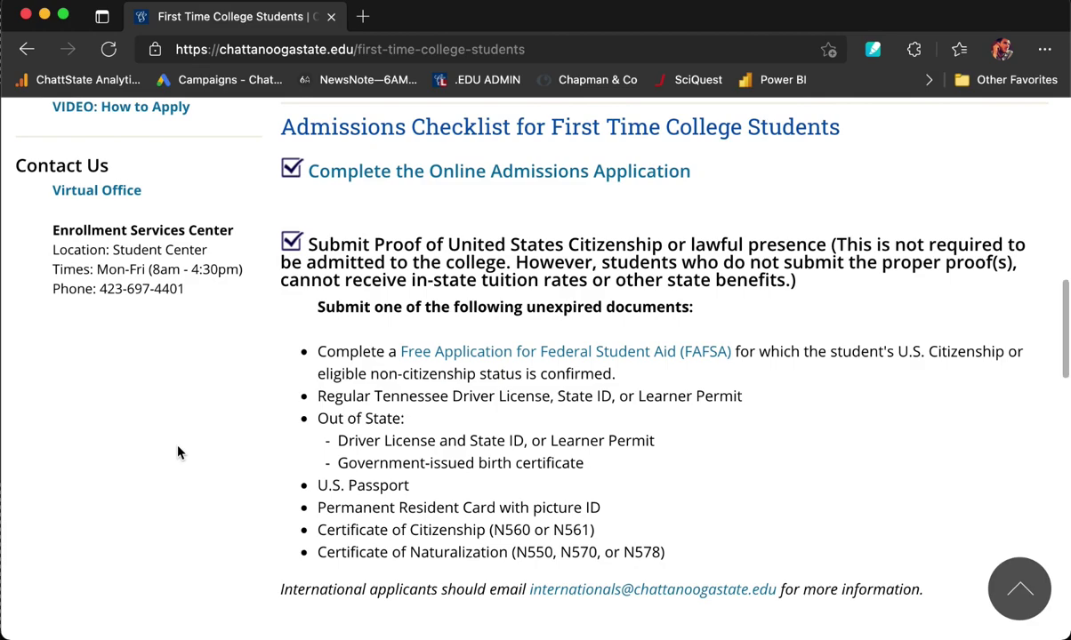
pyautogui.scroll(-5, 178, 453)
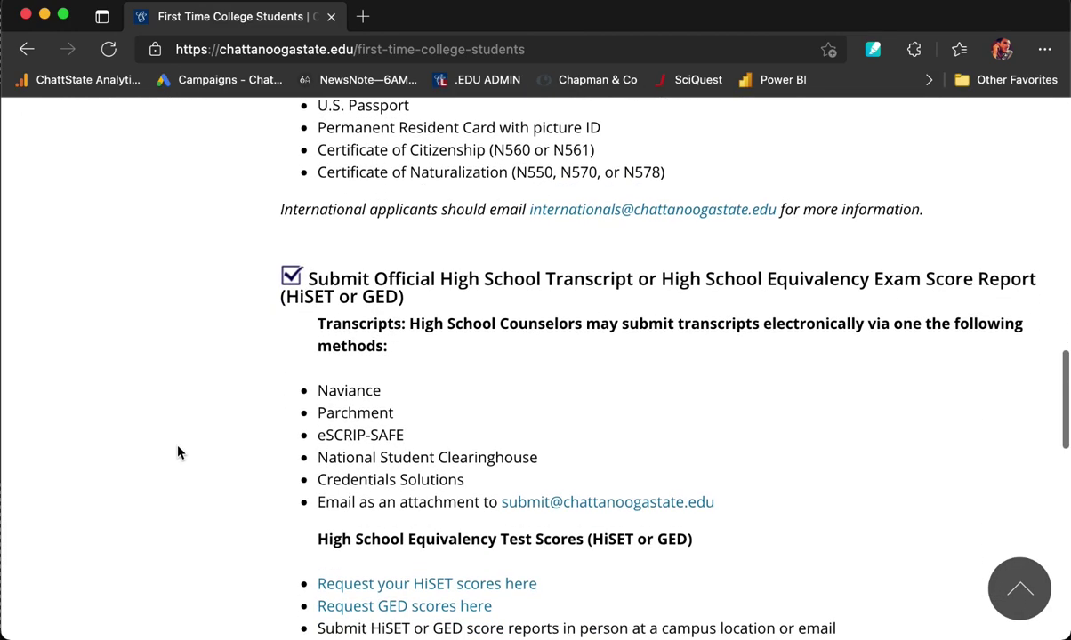
pyautogui.scroll(-6, 178, 453)
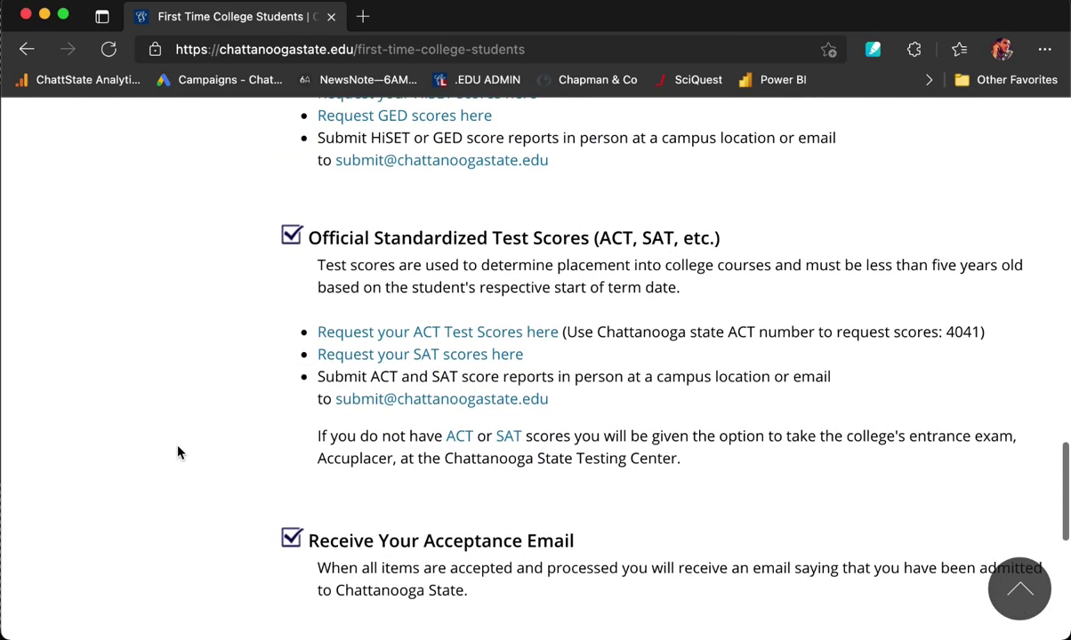
pyautogui.scroll(-3, 178, 454)
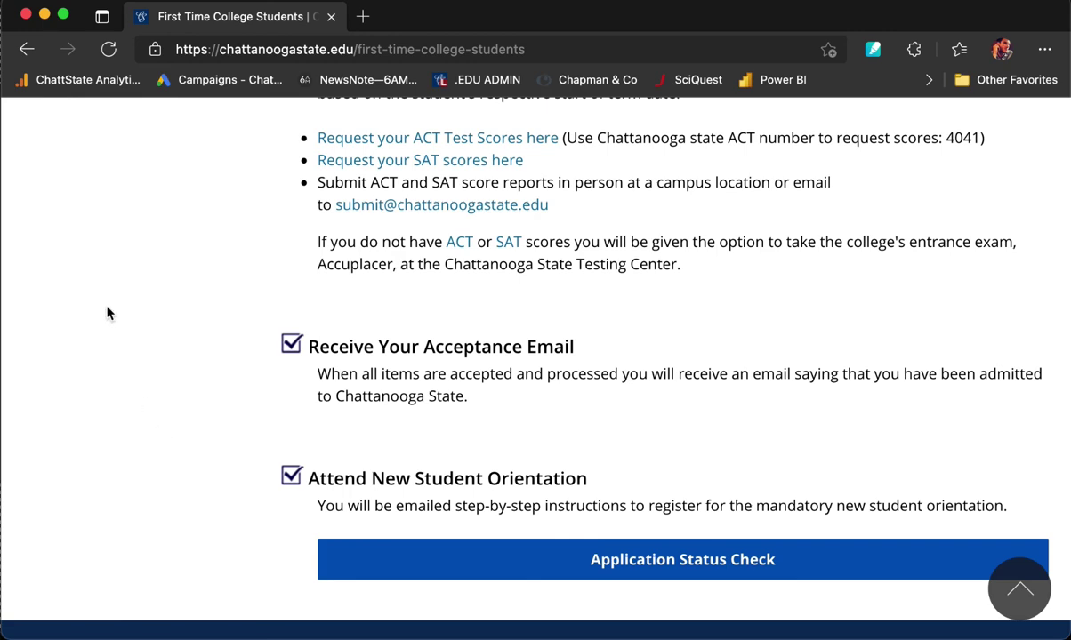